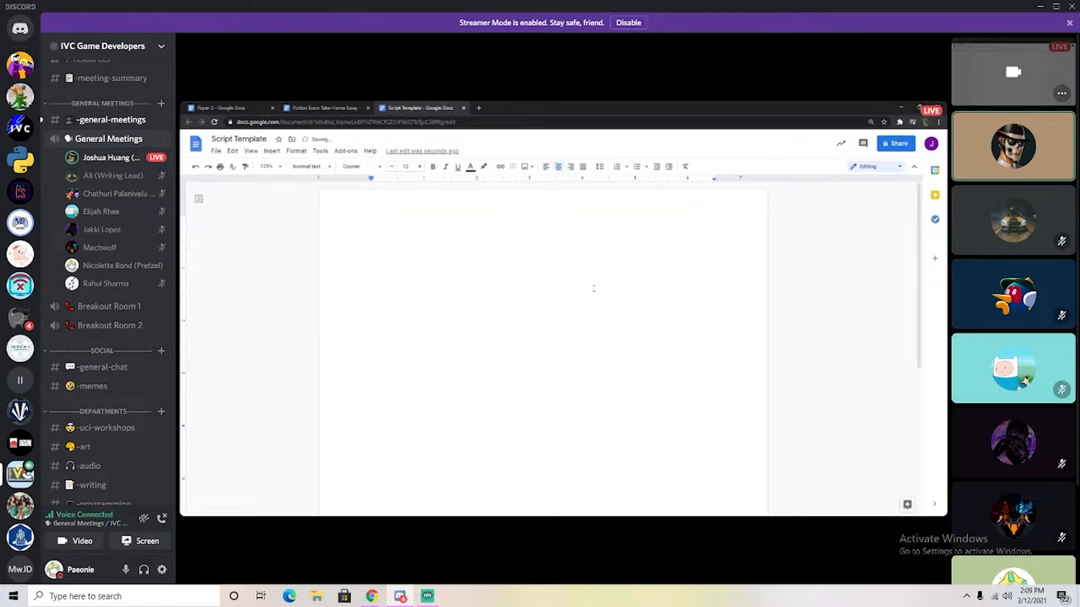
Show the shared Script Template document stream in full screen.
{"action": "mouse_move", "coordinate": [616, 336]}
{"action": "mouse_move", "coordinate": [529, 251]}
{"action": "left_click", "coordinate": [647, 560]}
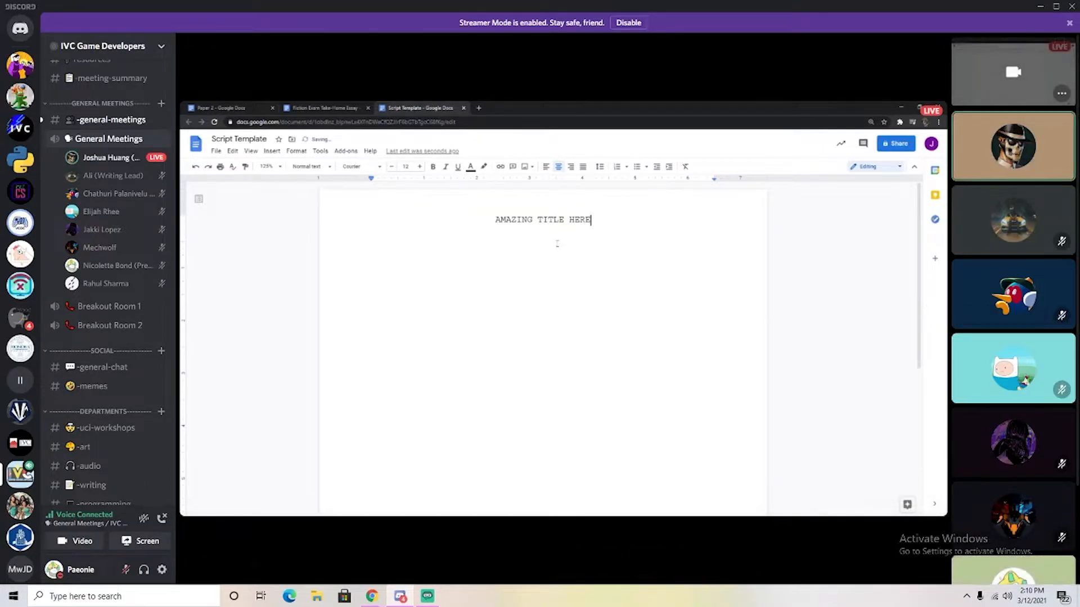
{"action": "left_click", "coordinate": [1064, 569]}
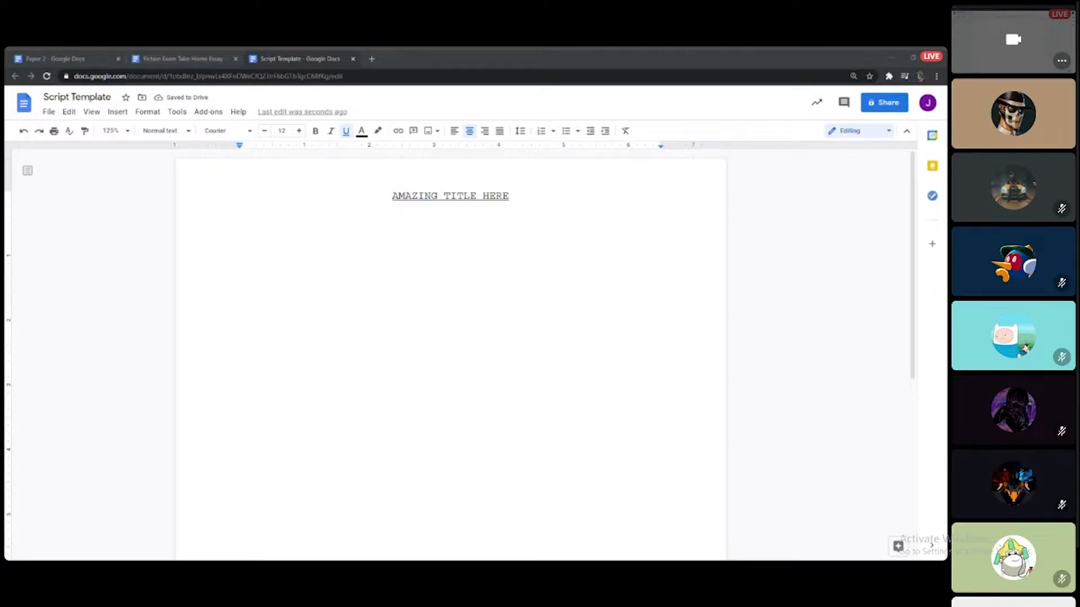
Add a centred, non-underlined "Written by" line a few lines below the title, with empty lines after it.
{"action": "left_click", "coordinate": [458, 357]}
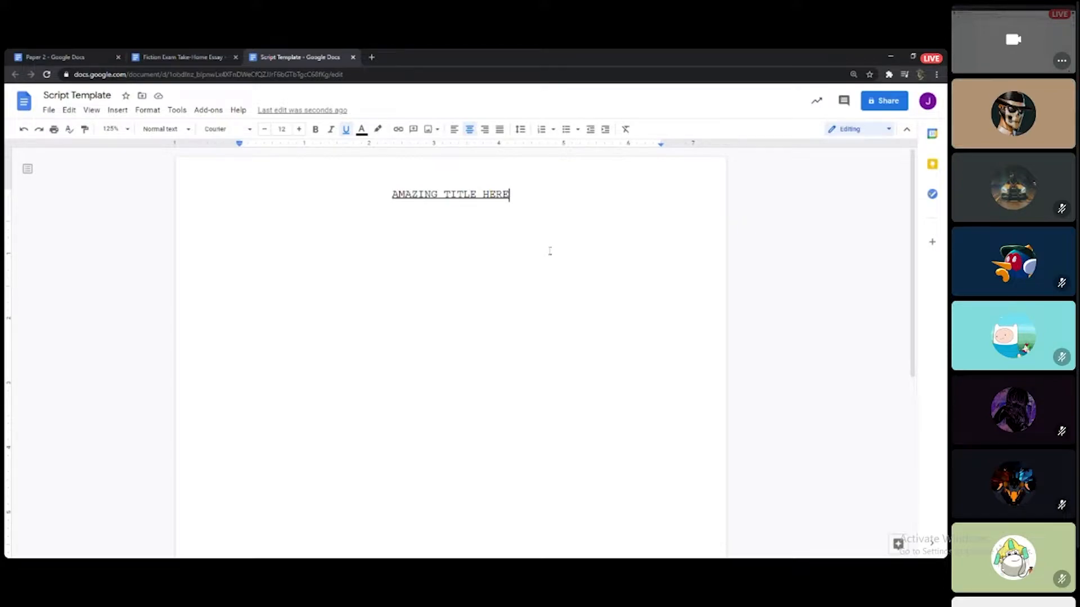
{"action": "key", "text": "Return"}
{"action": "key", "text": "Return"}
{"action": "key", "text": "Return"}
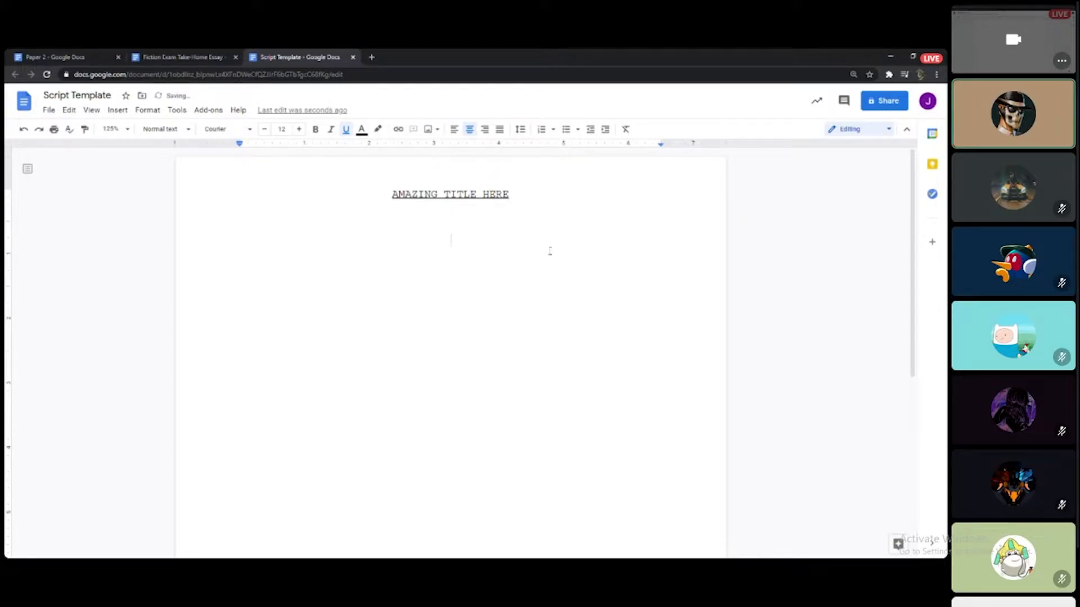
{"action": "key", "text": "Return"}
{"action": "right_click", "coordinate": [505, 258]}
{"action": "key", "text": "Escape"}
{"action": "type", "text": "Written by"}
{"action": "key", "text": "Return"}
{"action": "key", "text": "Return"}
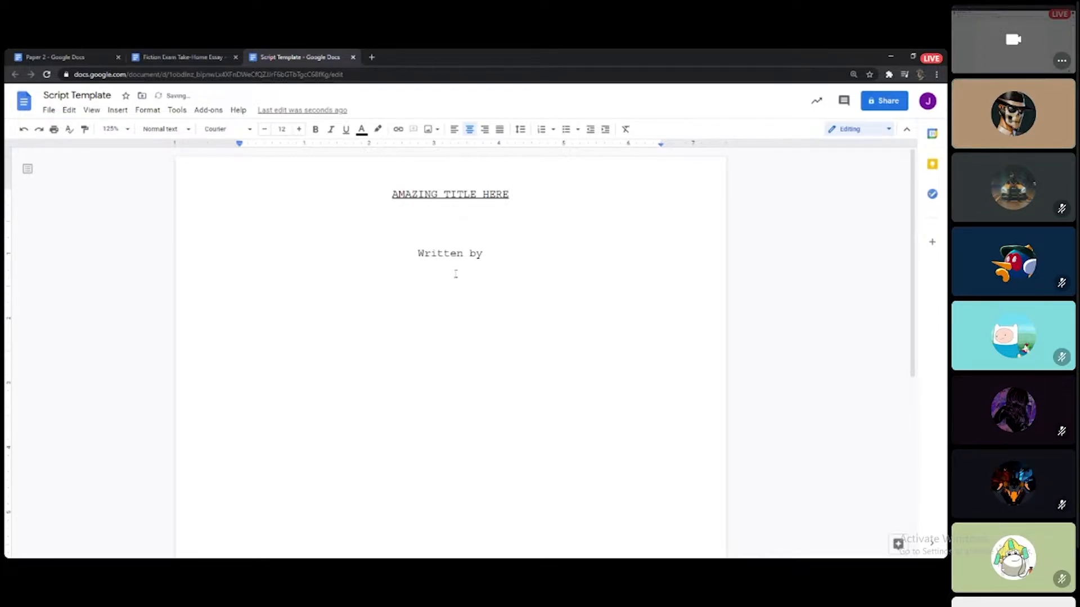
Enter the placeholder "Your name here" beneath the "Written by" line.
{"action": "type", "text": "You"}
{"action": "key", "text": "BackSpace"}
{"action": "type", "text": "r name here"}
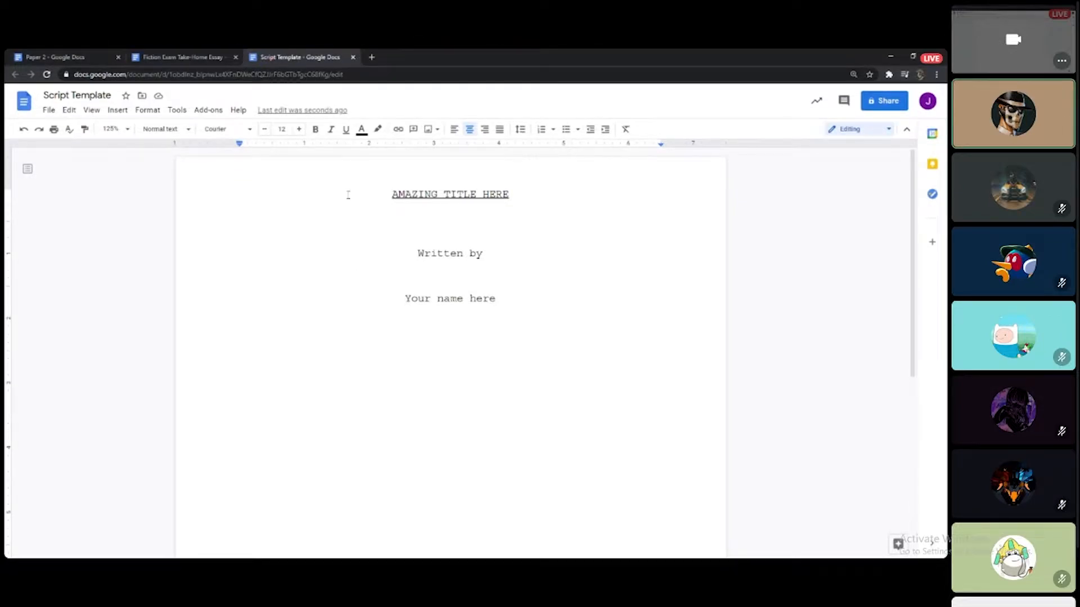
Place the cursor before the title and set the document zoom to 90%.
{"action": "left_click", "coordinate": [370, 192]}
{"action": "left_click", "coordinate": [127, 131]}
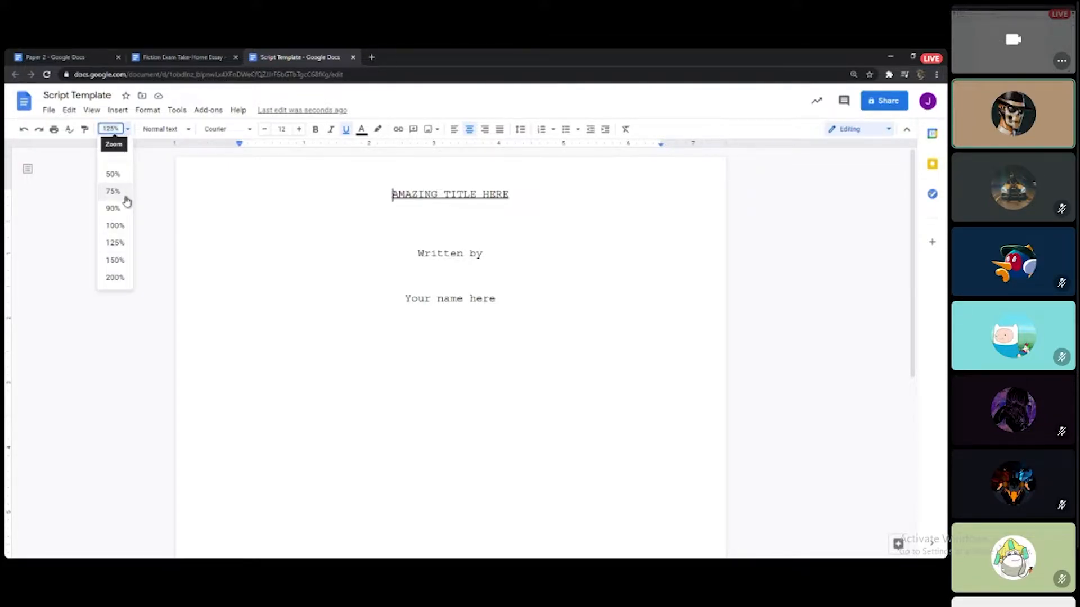
{"action": "left_click", "coordinate": [113, 209]}
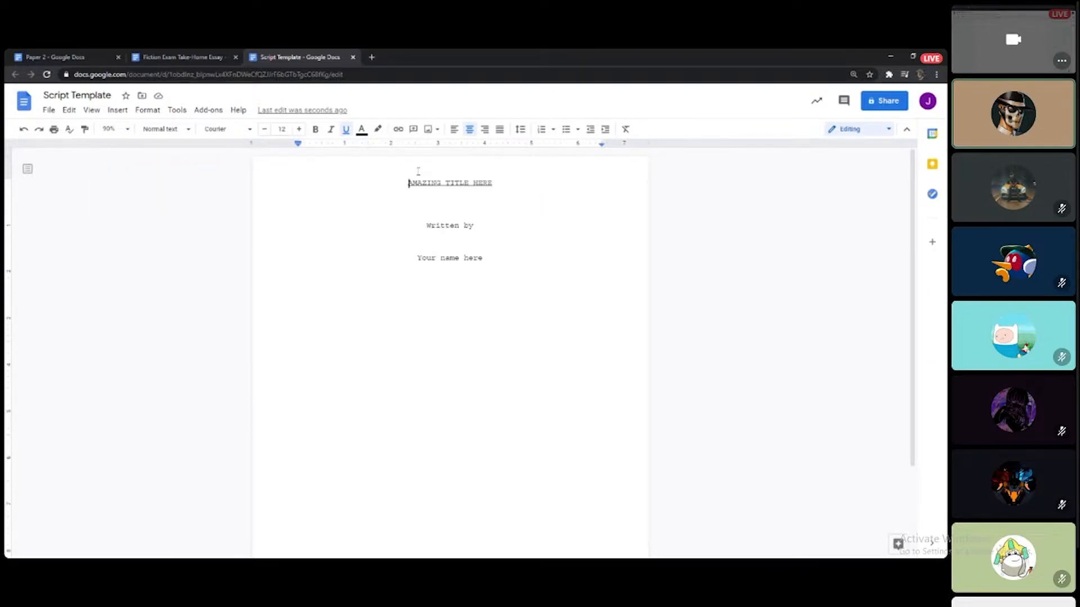
{"action": "scroll", "coordinate": [418, 171], "scroll_direction": "up", "scroll_amount": 5}
{"action": "scroll", "coordinate": [418, 171], "scroll_direction": "down", "scroll_amount": 7}
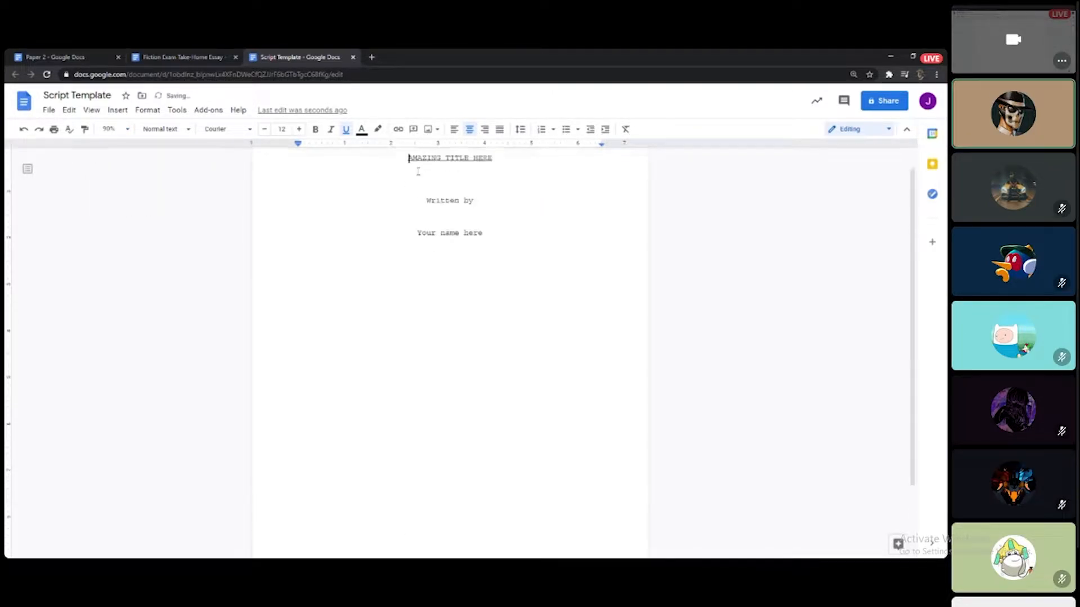
{"action": "scroll", "coordinate": [418, 171], "scroll_direction": "up", "scroll_amount": 1}
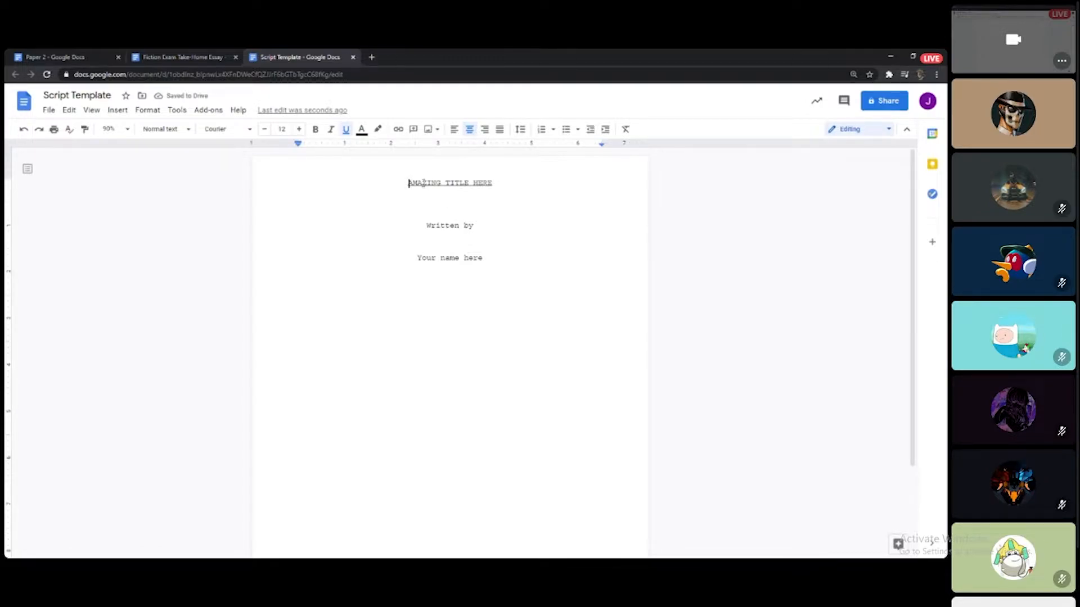
Insert 11 blank lines above the title to move the title block down toward the middle of the page.
{"action": "key", "text": "Return"}
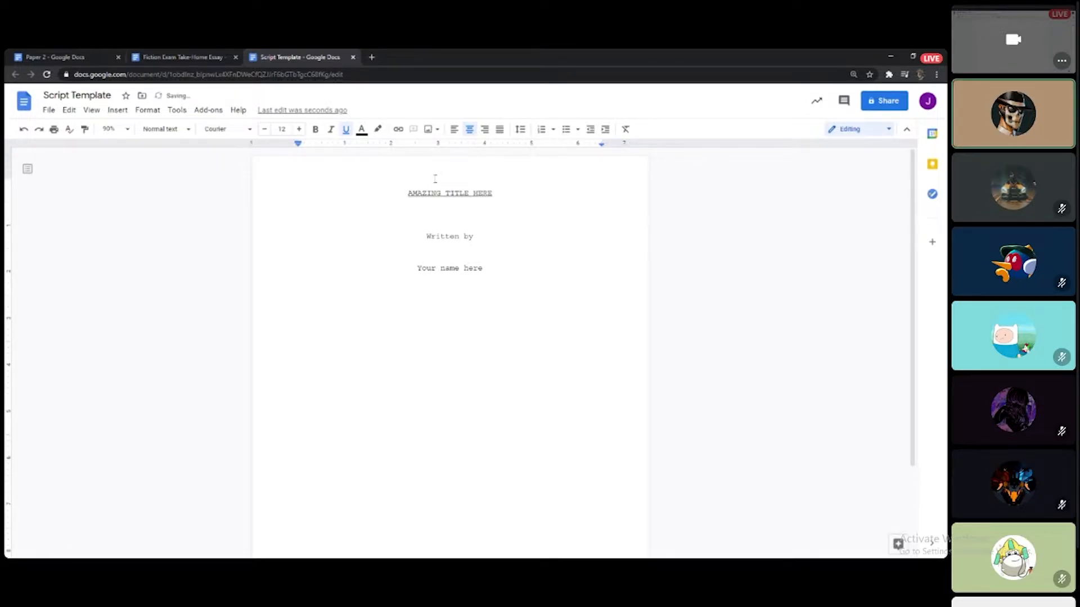
{"action": "key", "text": "ctrl+Return"}
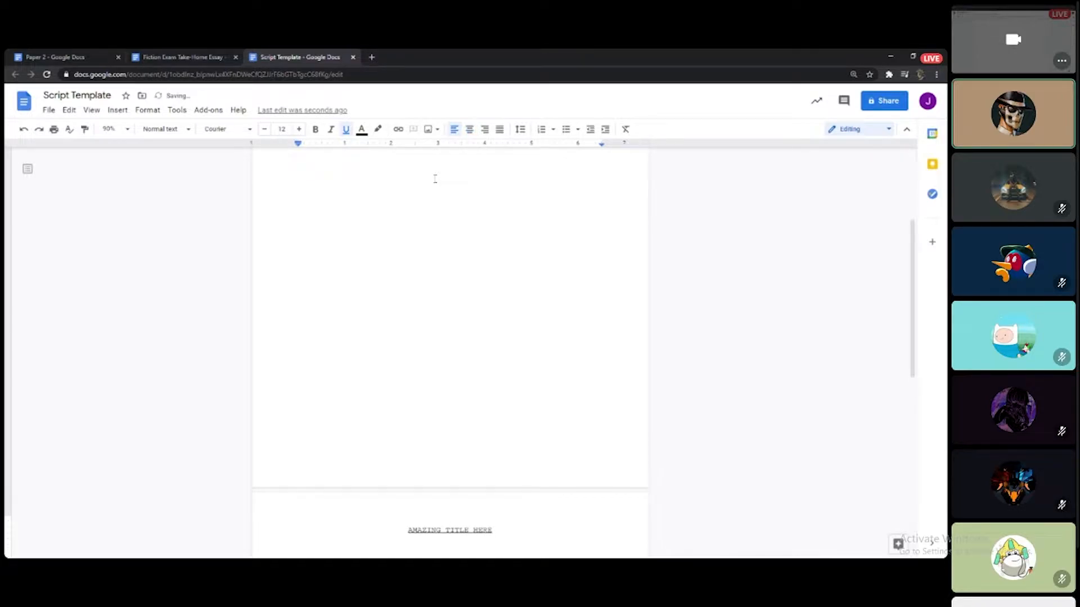
{"action": "key", "text": "BackSpace"}
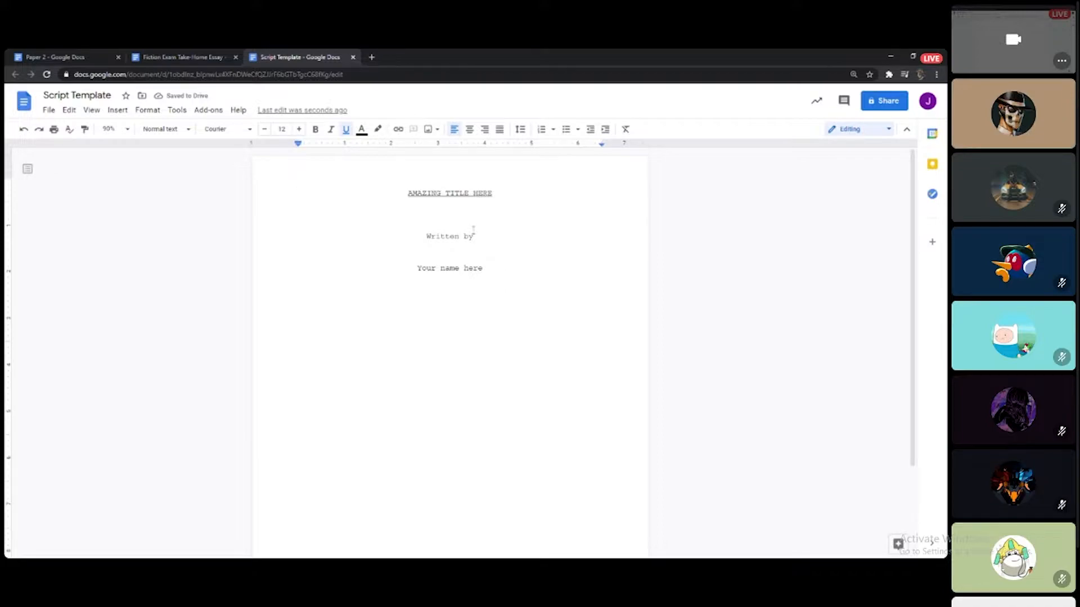
{"action": "key", "text": "Return"}
{"action": "key", "text": "Return"}
{"action": "key", "text": "Return"}
{"action": "key", "text": "Return"}
{"action": "key", "text": "Return"}
{"action": "key", "text": "Return"}
{"action": "scroll", "coordinate": [615, 285], "scroll_direction": "down", "scroll_amount": 2}
{"action": "scroll", "coordinate": [614, 285], "scroll_direction": "up", "scroll_amount": 1}
{"action": "key", "text": "Return"}
{"action": "key", "text": "Return"}
{"action": "scroll", "coordinate": [615, 284], "scroll_direction": "up", "scroll_amount": 1}
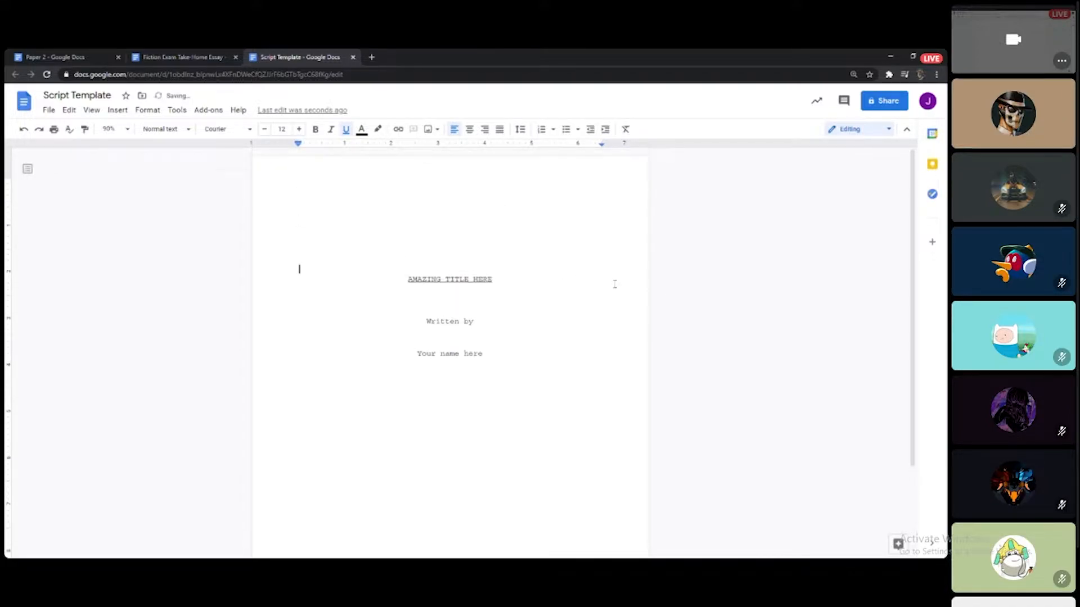
{"action": "key", "text": "Return"}
{"action": "key", "text": "Return"}
{"action": "scroll", "coordinate": [478, 283], "scroll_direction": "down", "scroll_amount": 2}
{"action": "scroll", "coordinate": [475, 283], "scroll_direction": "up", "scroll_amount": 1}
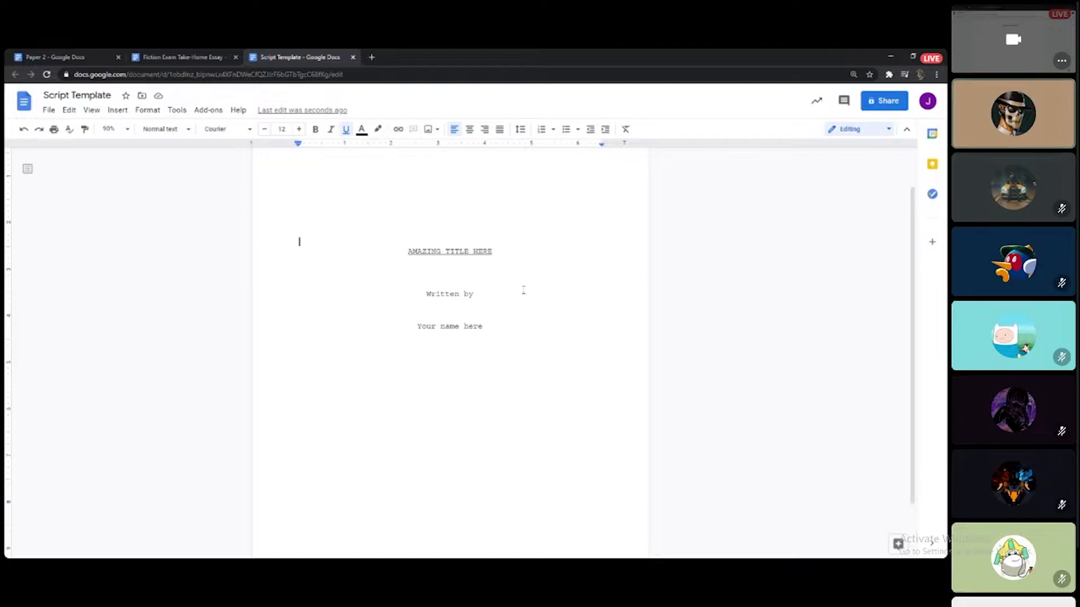
{"action": "scroll", "coordinate": [531, 335], "scroll_direction": "up", "scroll_amount": 1}
{"action": "scroll", "coordinate": [530, 337], "scroll_direction": "down", "scroll_amount": 2}
{"action": "scroll", "coordinate": [522, 335], "scroll_direction": "up", "scroll_amount": 1}
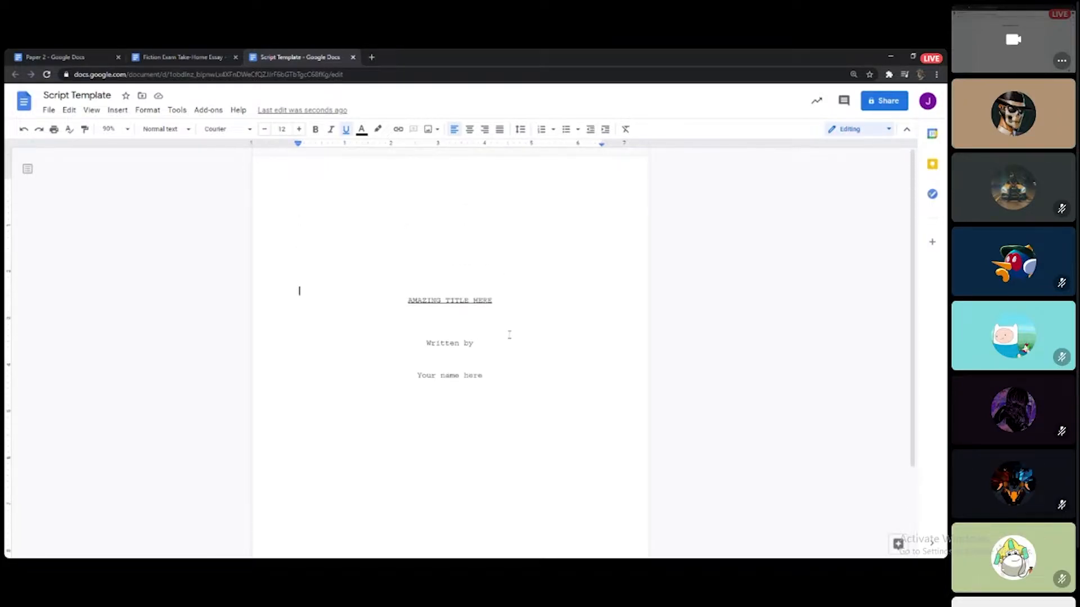
Add one blank line between the title and "Written by" and another above the title.
{"action": "key", "text": "Return"}
{"action": "left_click", "coordinate": [444, 259]}
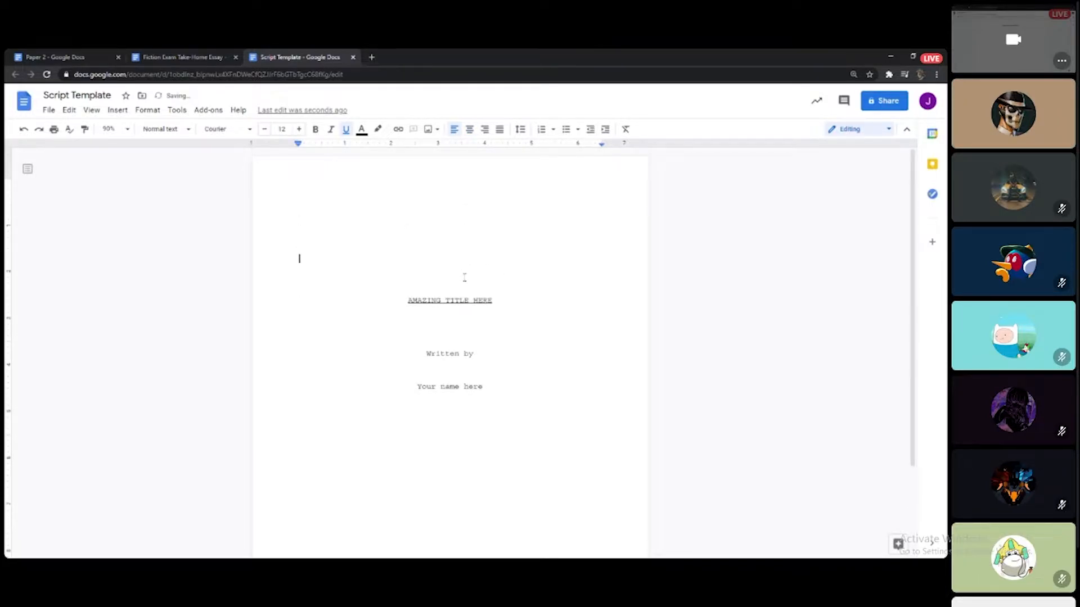
{"action": "key", "text": "Return"}
{"action": "scroll", "coordinate": [509, 329], "scroll_direction": "down", "scroll_amount": 2}
Insert blank lines after "Your name here" down to the foot of the title page and left-align the last line.
{"action": "left_click", "coordinate": [550, 371]}
{"action": "scroll", "coordinate": [552, 377], "scroll_direction": "up", "scroll_amount": 2}
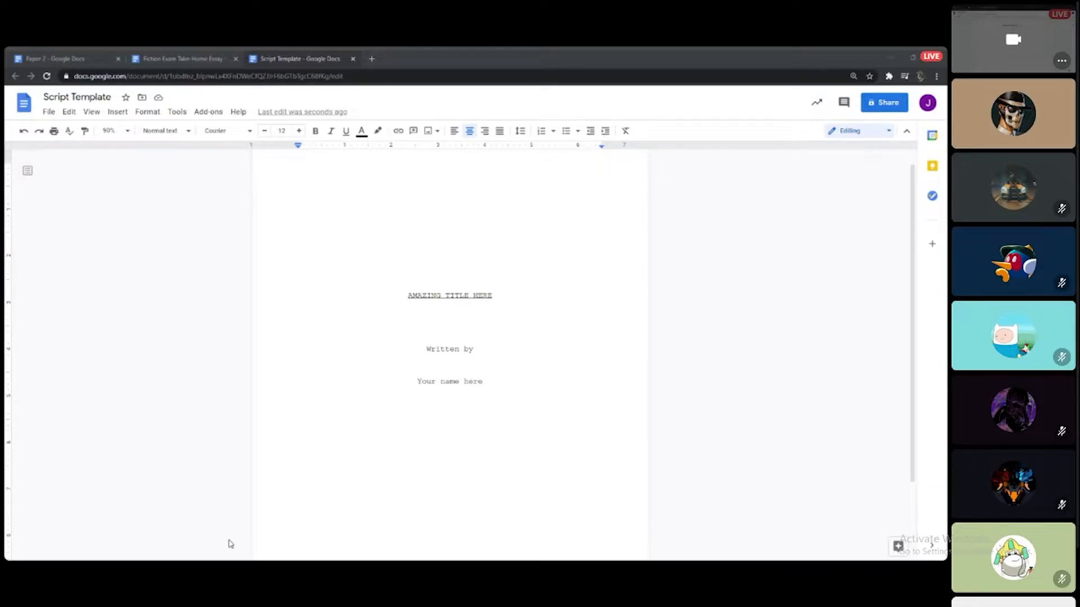
{"action": "scroll", "coordinate": [537, 445], "scroll_direction": "down", "scroll_amount": 1}
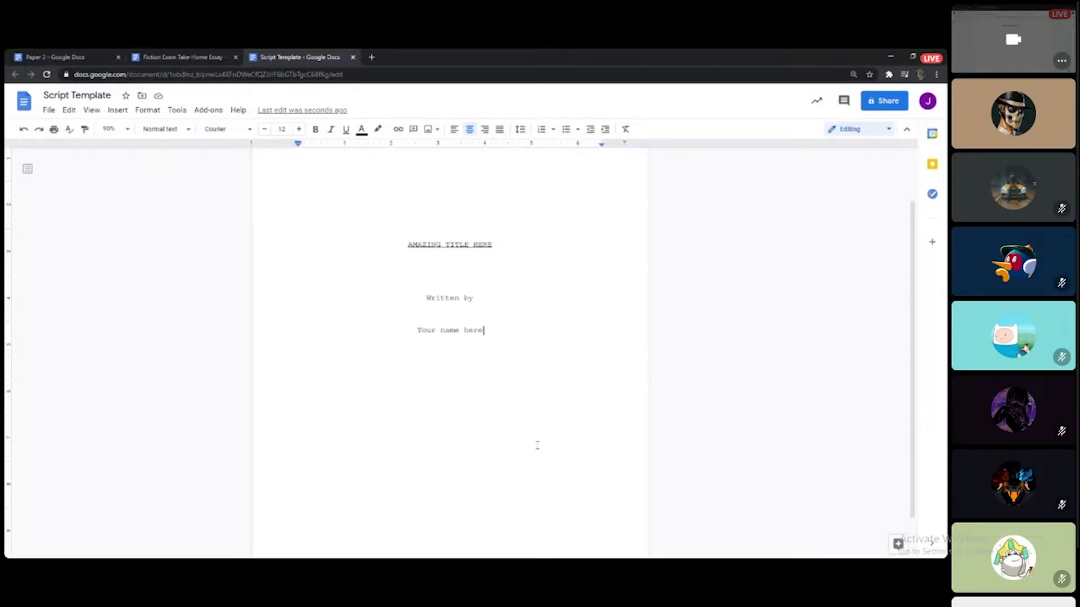
{"action": "key", "text": "ctrl+Return"}
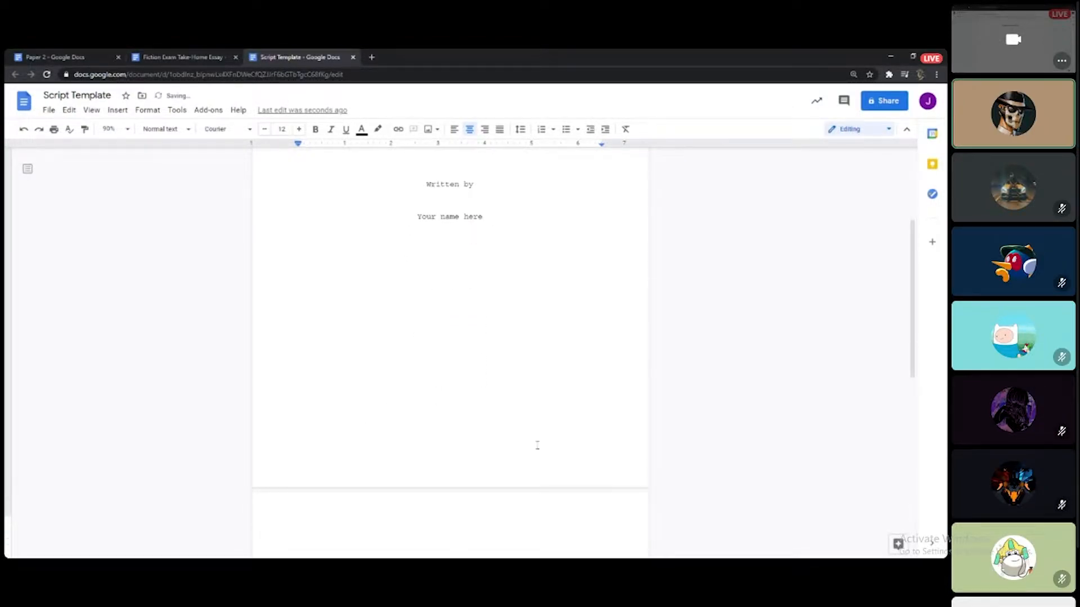
{"action": "key", "text": "BackSpace"}
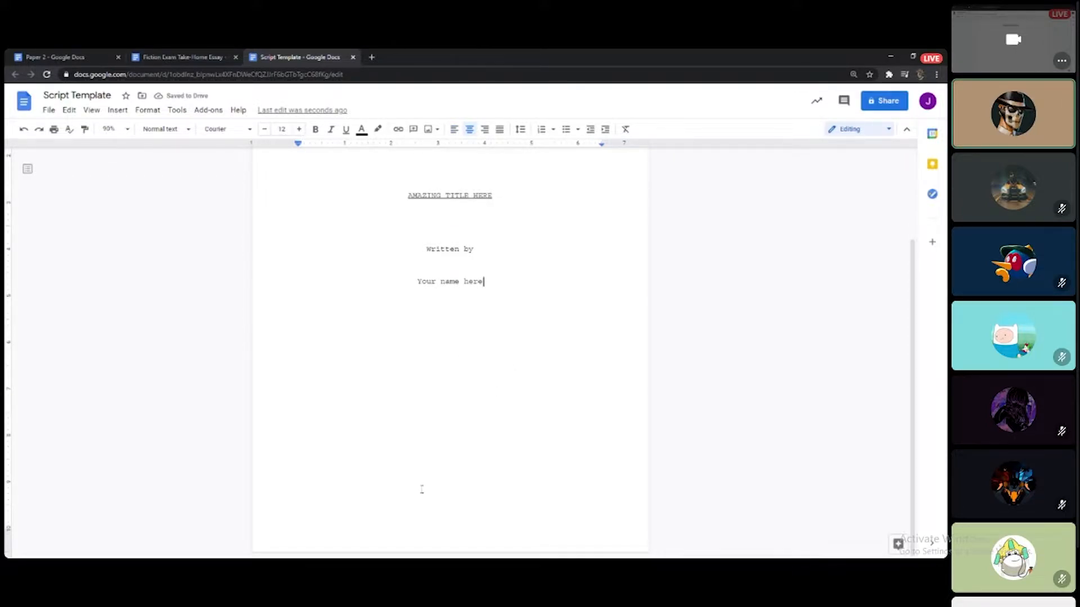
{"action": "key", "text": "Return"}
{"action": "key", "text": "Return"}
{"action": "key", "text": "Return"}
{"action": "key", "text": "Return"}
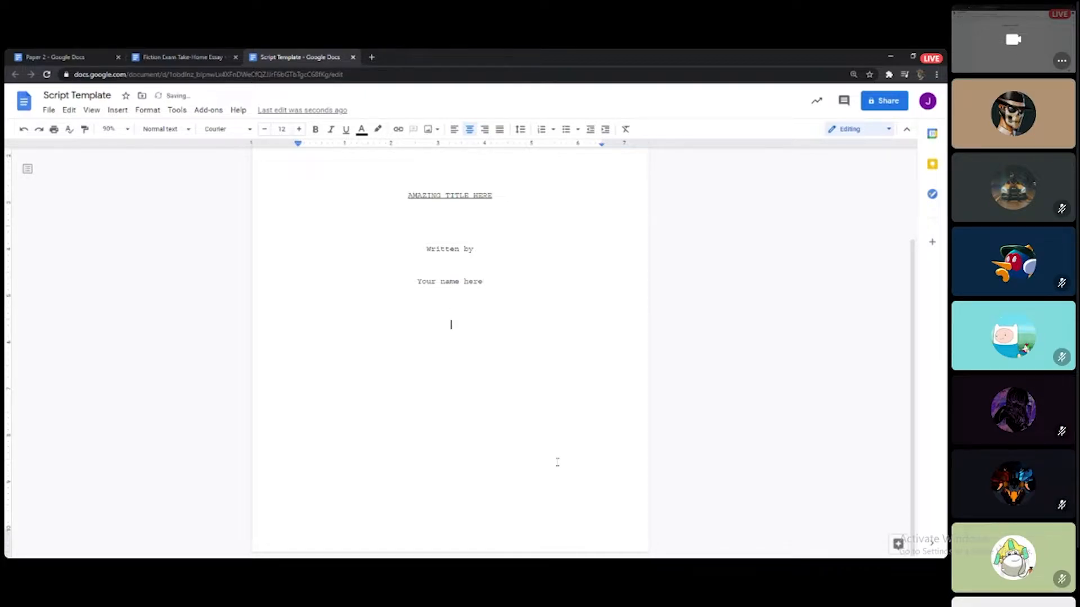
{"action": "key", "text": "Return"}
{"action": "key", "text": "Return"}
{"action": "key", "text": "Return"}
{"action": "key", "text": "Return"}
{"action": "key", "text": "Return"}
{"action": "key", "text": "Return"}
{"action": "key", "text": "ctrl+l"}
{"action": "key", "text": "BackSpace"}
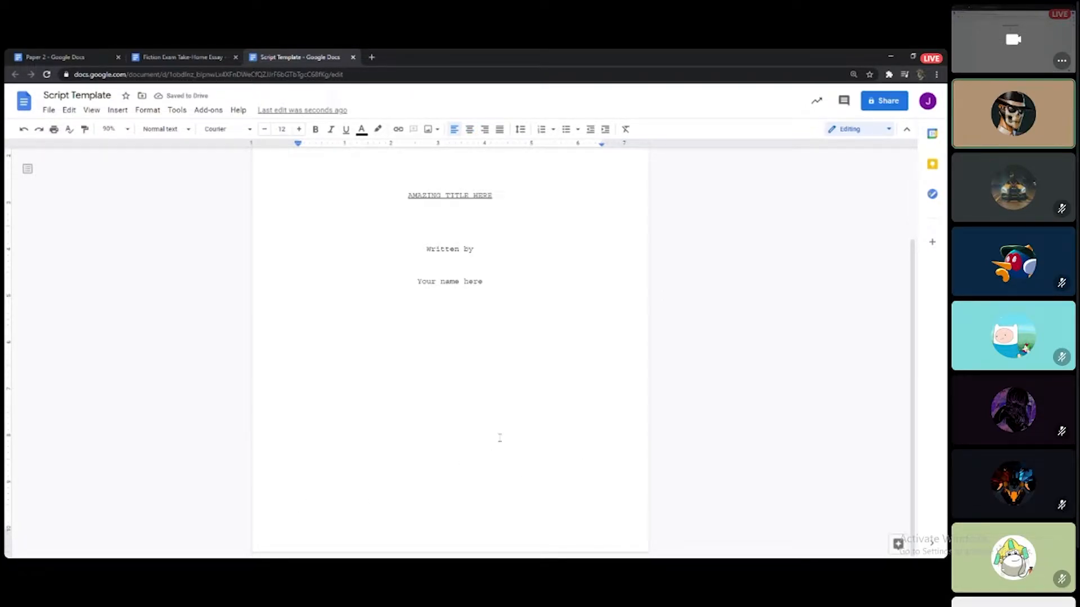
Set the document zoom to 125% and bring the foot of the title page into view.
{"action": "left_click", "coordinate": [127, 129]}
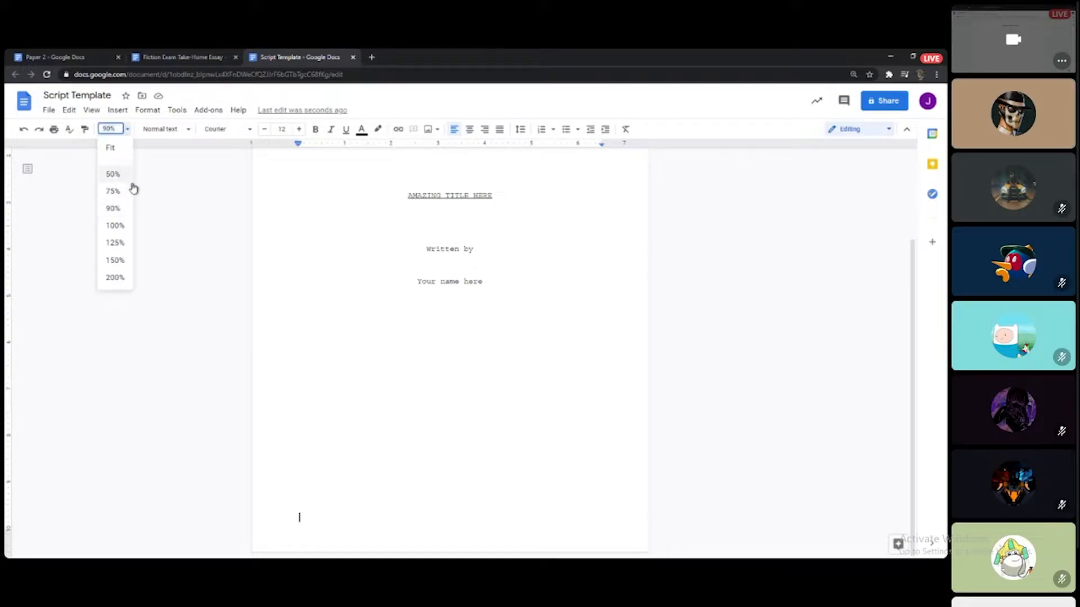
{"action": "left_click", "coordinate": [125, 242]}
{"action": "scroll", "coordinate": [419, 318], "scroll_direction": "down", "scroll_amount": 3}
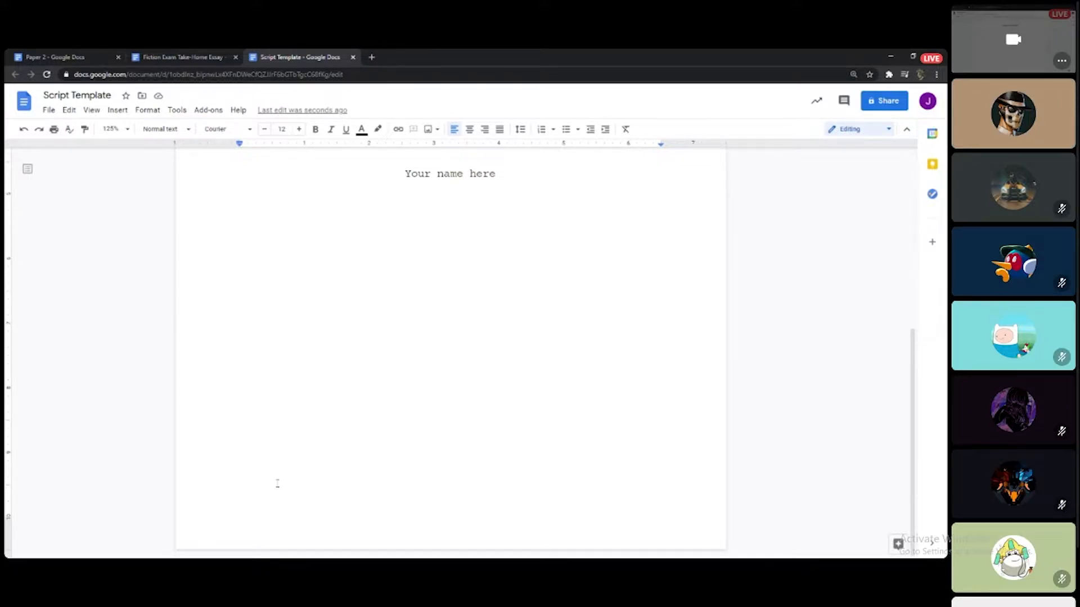
{"action": "type", "text": "Phone Number"}
{"action": "key", "text": "BackSpace"}
{"action": "key", "text": "BackSpace"}
{"action": "key", "text": "BackSpace"}
{"action": "key", "text": "BackSpace"}
{"action": "key", "text": "BackSpace"}
{"action": "key", "text": "BackSpace"}
{"action": "key", "text": "BackSpace"}
{"action": "key", "text": "BackSpace"}
{"action": "key", "text": "BackSpace"}
{"action": "key", "text": "BackSpace"}
{"action": "key", "text": "BackSpace"}
{"action": "key", "text": "BackSpace"}
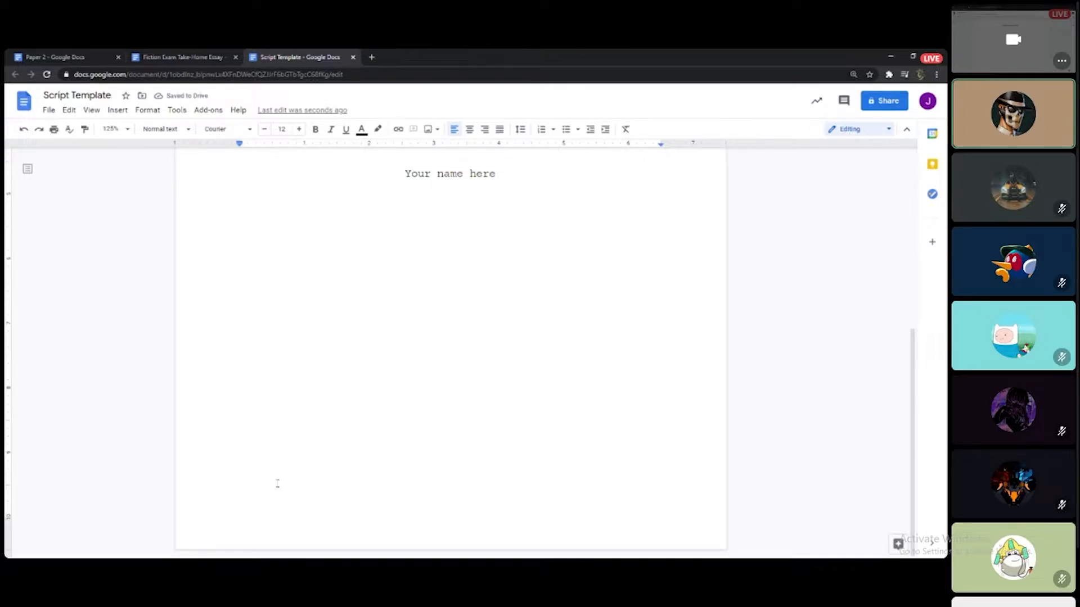
{"action": "key", "text": "ctrl+shift+e"}
{"action": "key", "text": "ctrl+shift+l"}
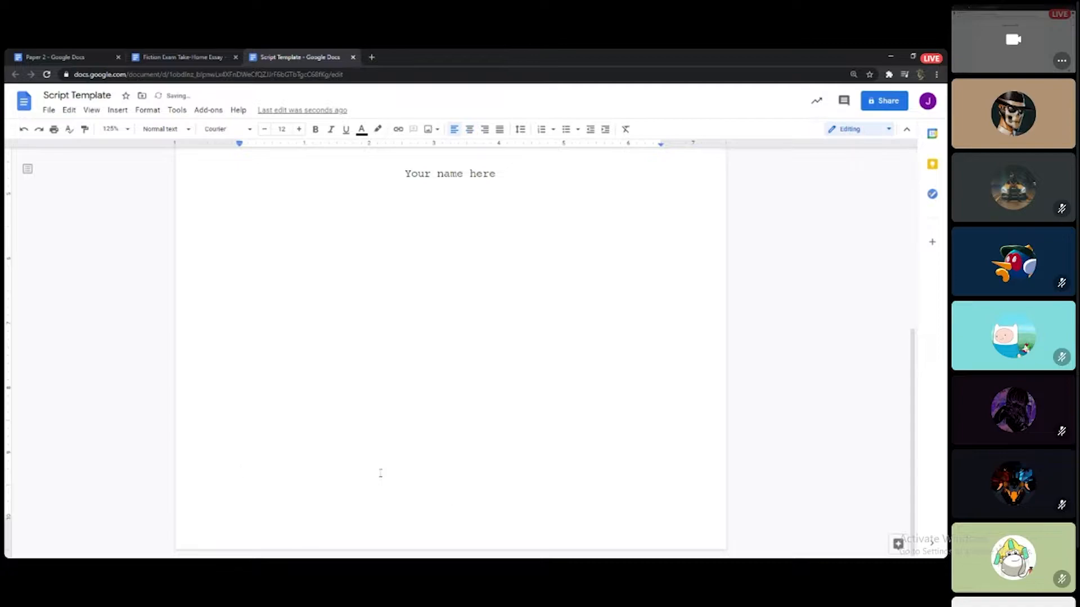
Enter three left-aligned contact placeholders at the foot of the title page: "Phone number", "Email address" and "Home address".
{"action": "type", "text": "Phone number"}
{"action": "key", "text": "Return"}
{"action": "type", "text": "Ema"}
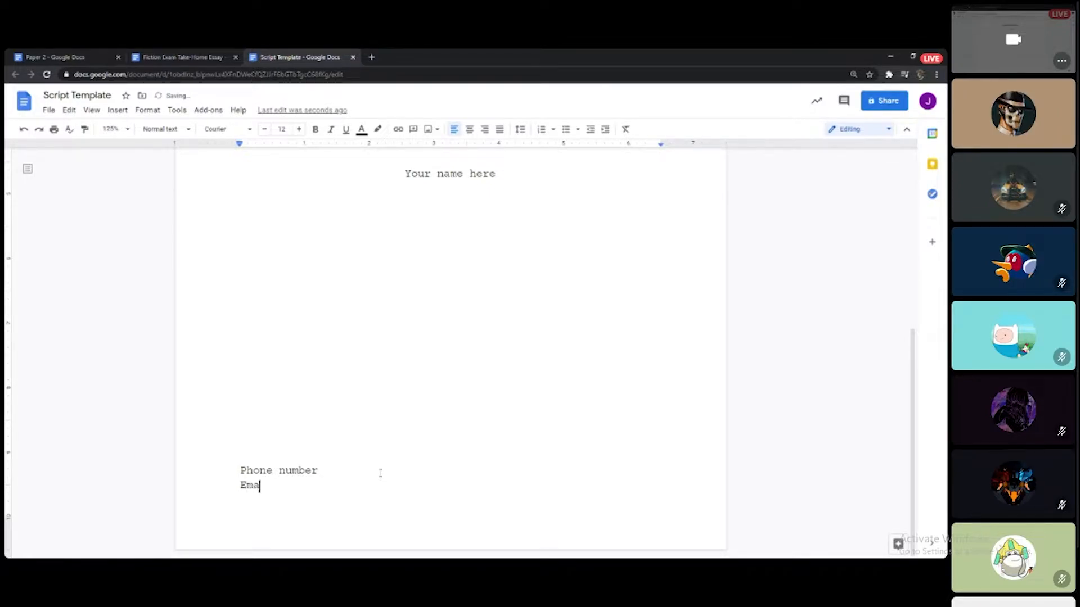
{"action": "type", "text": "il address"}
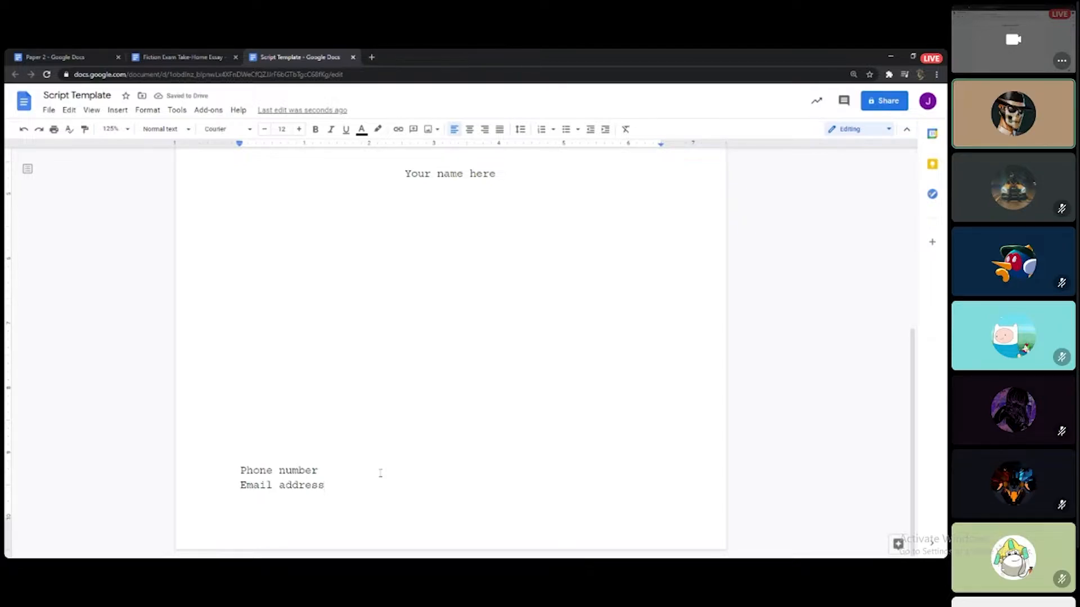
{"action": "key", "text": "Return"}
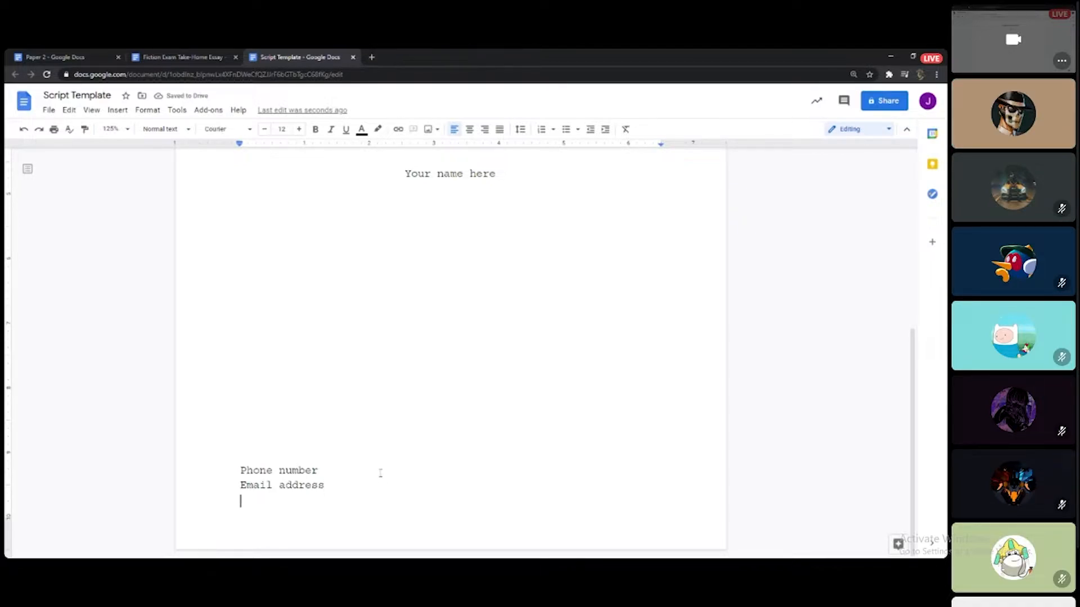
{"action": "type", "text": "Home address"}
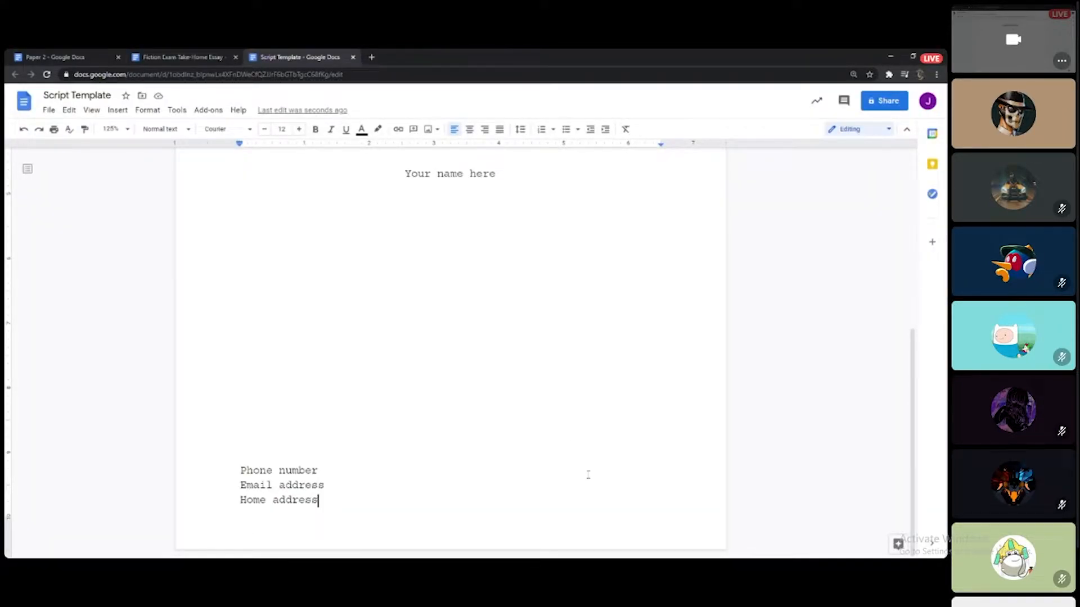
Insert a page break after "Home address" and enter the scene heading "INT./EXT (SCENE SETTING) (TIME)" on the new page.
{"action": "key", "text": "ctrl+Return"}
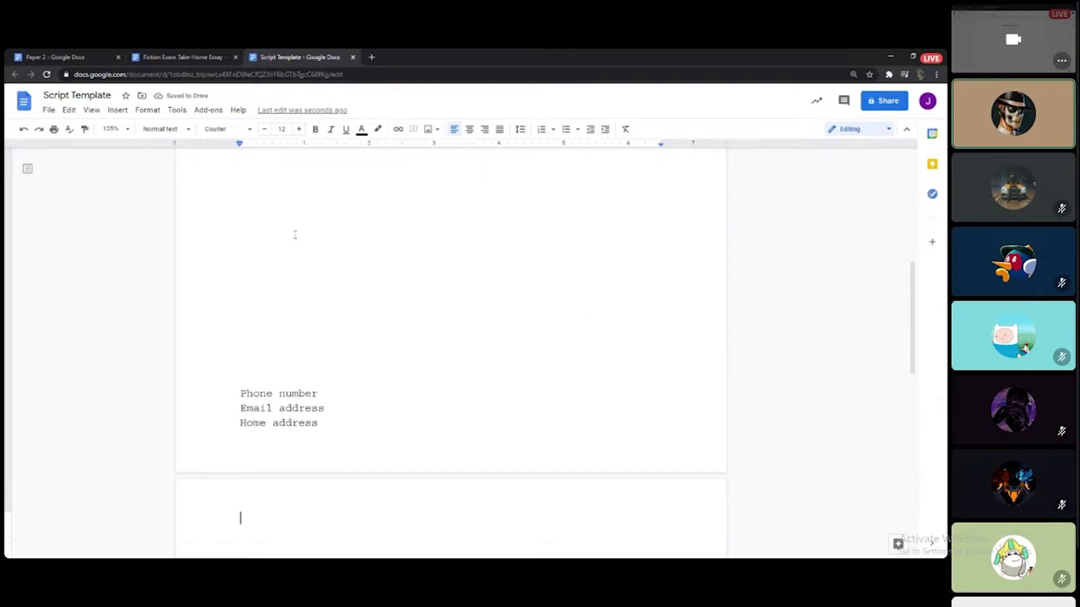
{"action": "scroll", "coordinate": [299, 244], "scroll_direction": "down", "scroll_amount": 4}
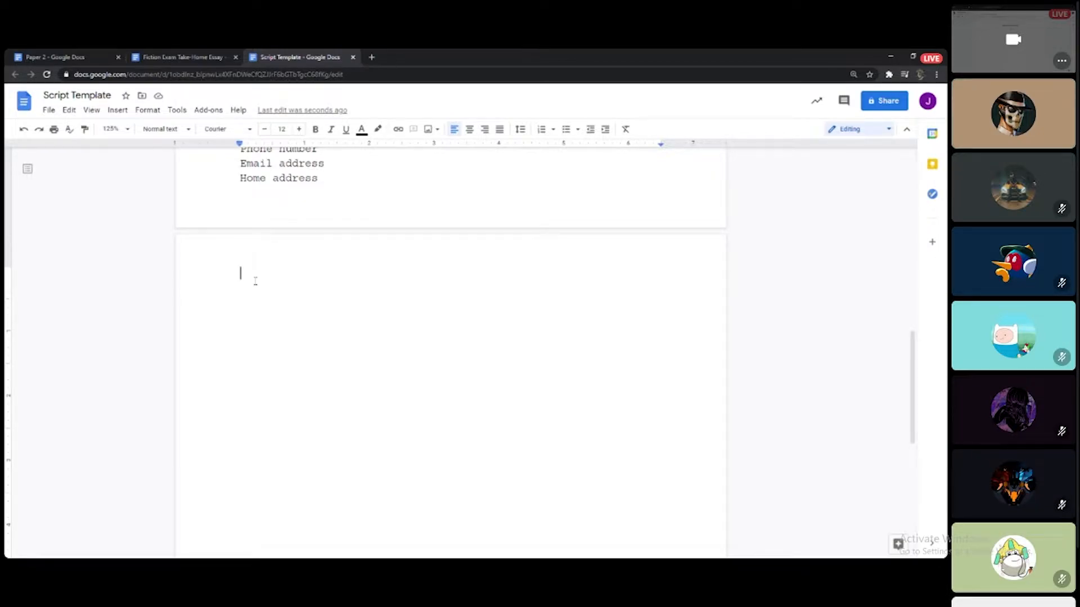
{"action": "type", "text": "INT./EXT (SCENE"}
{"action": "key", "text": "BackSpace"}
{"action": "key", "text": "BackSpace"}
{"action": "key", "text": "BackSpace"}
{"action": "type", "text": "E"}
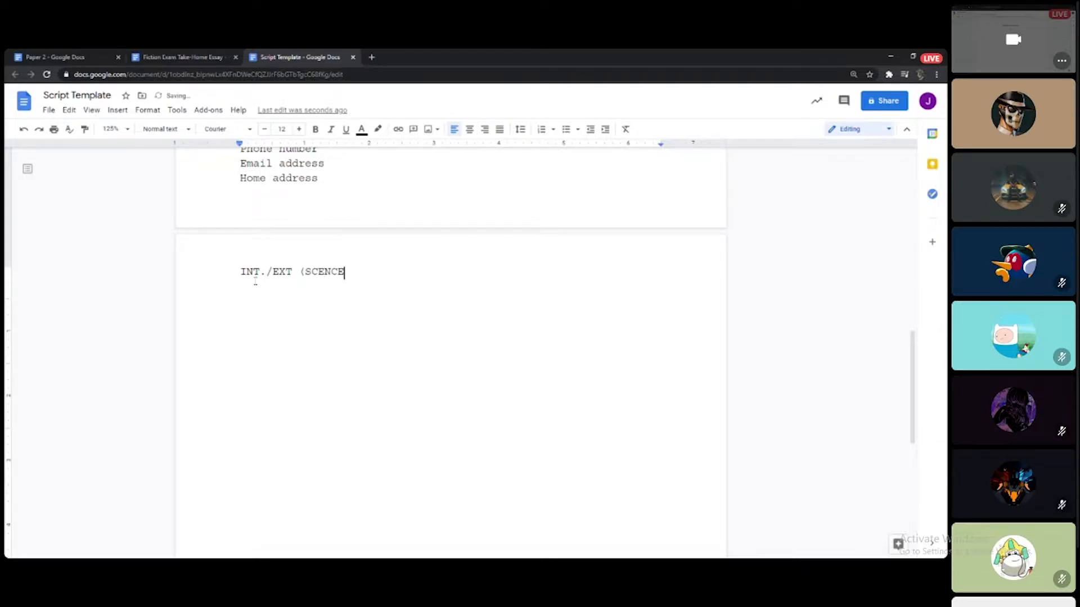
{"action": "type", "text": "NE SETTING"}
{"action": "type", "text": ") -"}
{"action": "key", "text": "BackSpace"}
{"action": "type", "text": "(TIME)"}
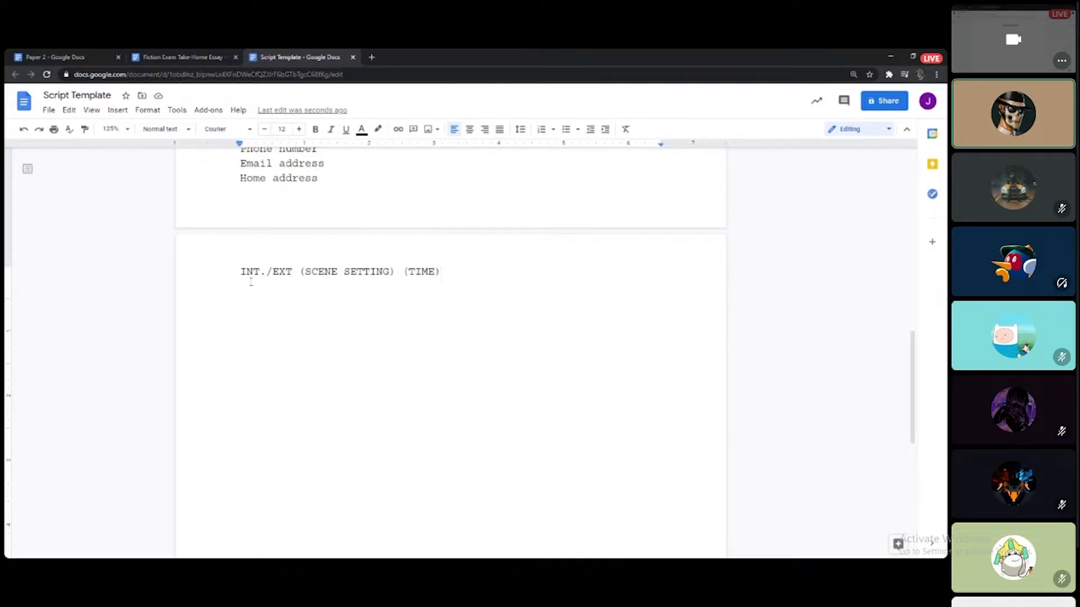
Enter the sample scene heading "INT. HOUSE (AFTERNOON)" on a new line below the scene heading placeholder.
{"action": "key", "text": "Return"}
{"action": "type", "text": "INT."}
{"action": "key", "text": "BackSpace"}
{"action": "key", "text": "BackSpace"}
{"action": "type", "text": ". HOUSE"}
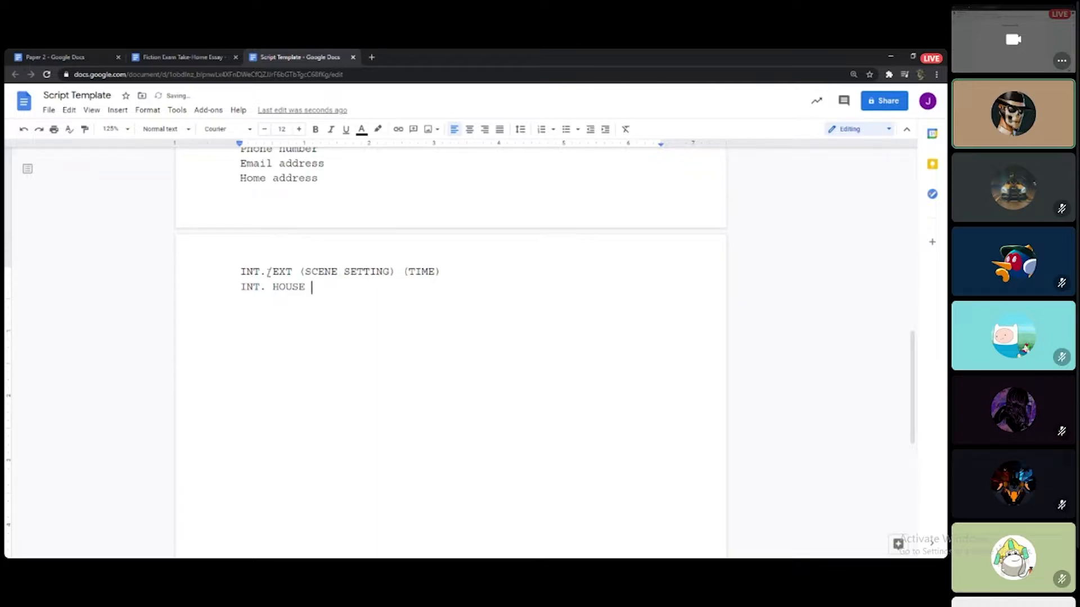
{"action": "type", "text": " ("}
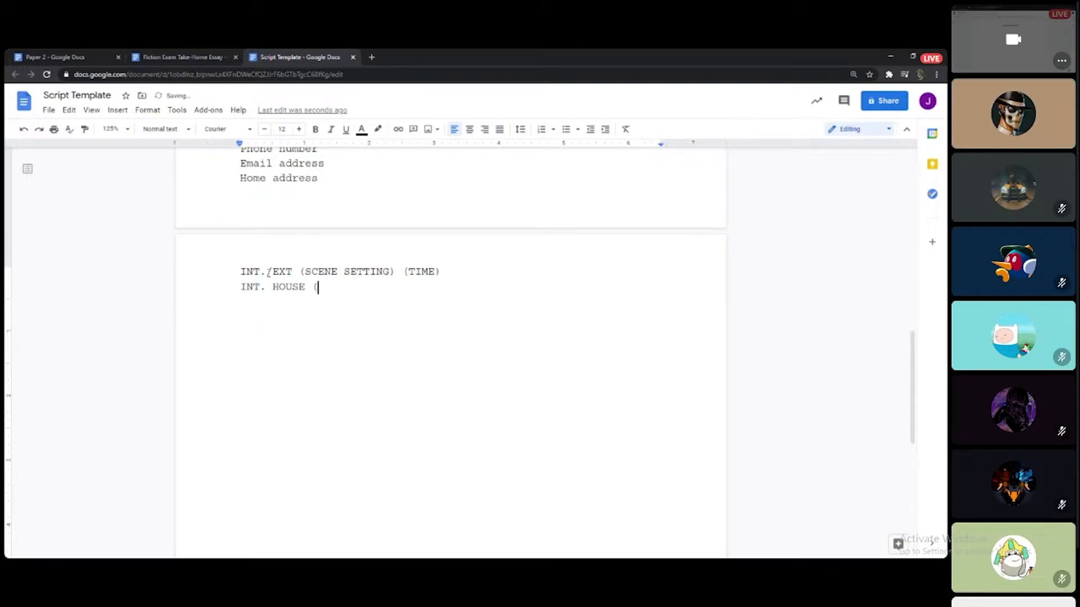
{"action": "type", "text": "AFTERNOON)"}
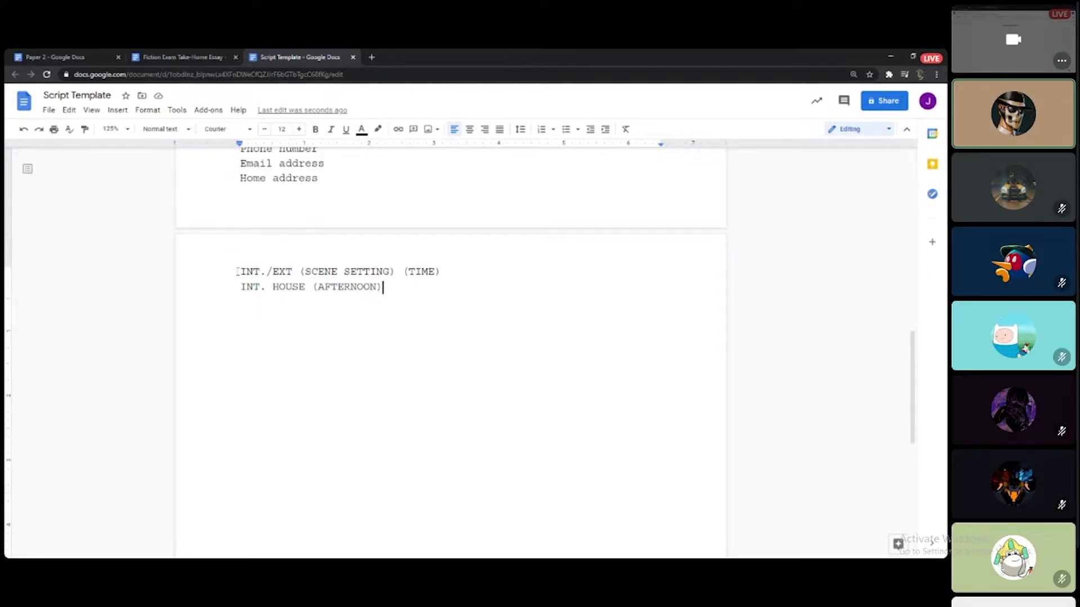
Add the comment "Interior/Exterior" to "INT." in the scene heading placeholder.
{"action": "left_click_drag", "start_coordinate": [237, 272], "coordinate": [266, 273]}
{"action": "left_click", "coordinate": [727, 271]}
{"action": "type", "text": "Interior/Exterior"}
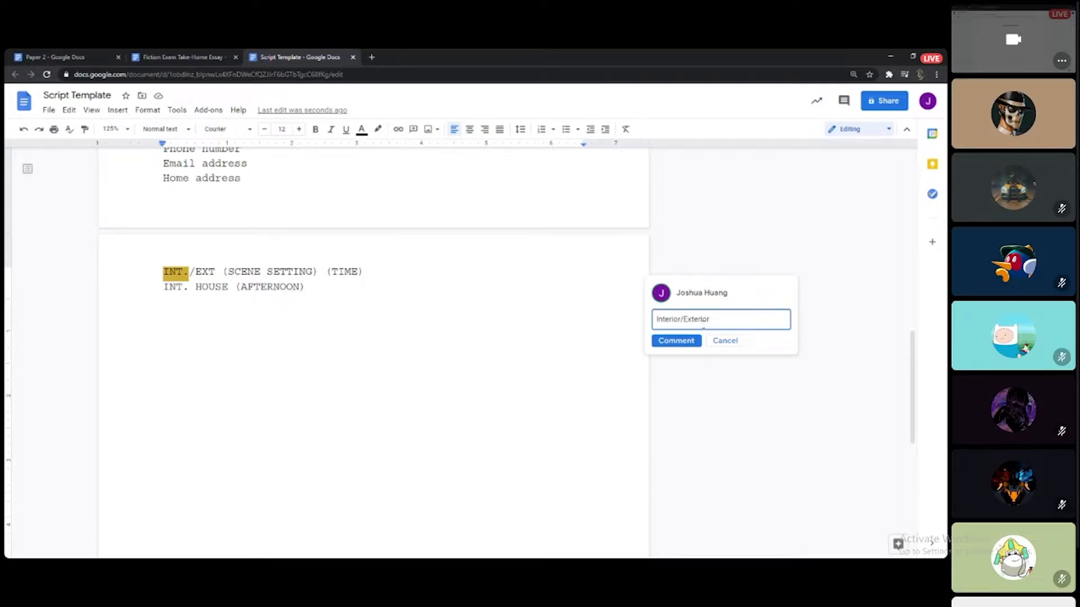
{"action": "left_click", "coordinate": [695, 340]}
{"action": "left_click", "coordinate": [393, 322]}
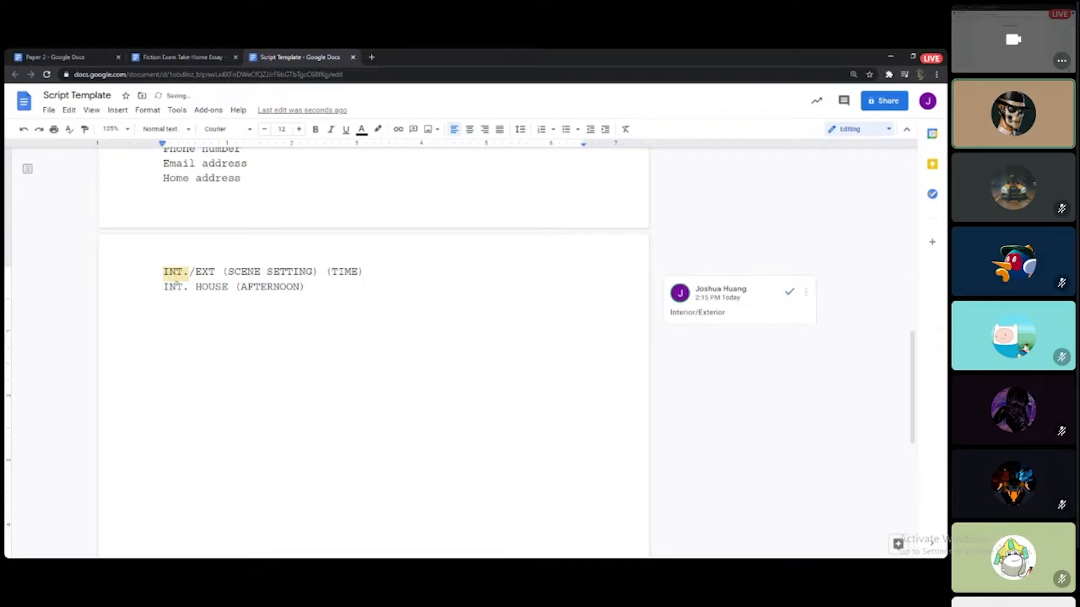
Add a period after "EXT" in the scene heading placeholder and remove the parentheses around "SCENE SETTING".
{"action": "left_click", "coordinate": [215, 272]}
{"action": "type", "text": "."}
{"action": "left_click", "coordinate": [259, 335]}
{"action": "left_click", "coordinate": [360, 362]}
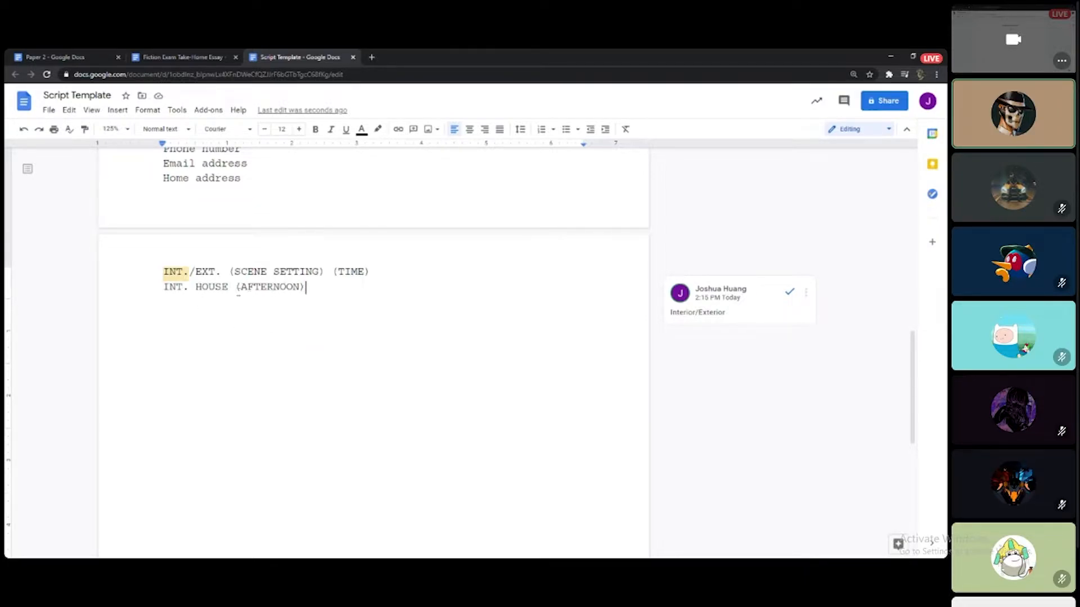
{"action": "left_click", "coordinate": [235, 273]}
{"action": "key", "text": "BackSpace"}
{"action": "left_click", "coordinate": [318, 272]}
{"action": "key", "text": "BackSpace"}
{"action": "left_click", "coordinate": [314, 328]}
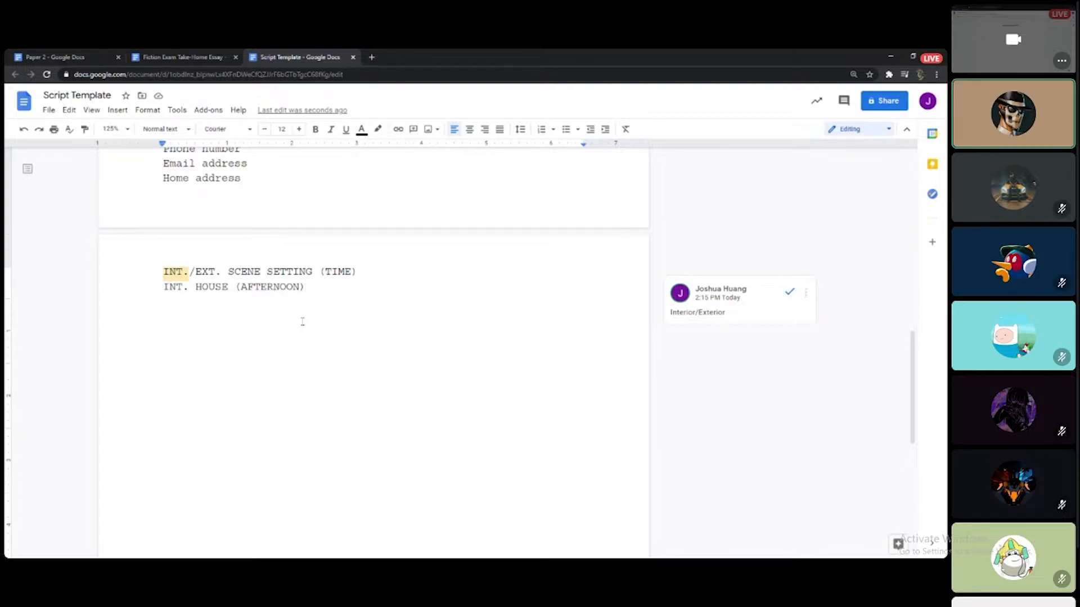
Enter "WILL SMITH (CHARACTER DESCRIPTION)" on a new line below the "INT. HOUSE (AFTERNOON)" heading.
{"action": "key", "text": "Return"}
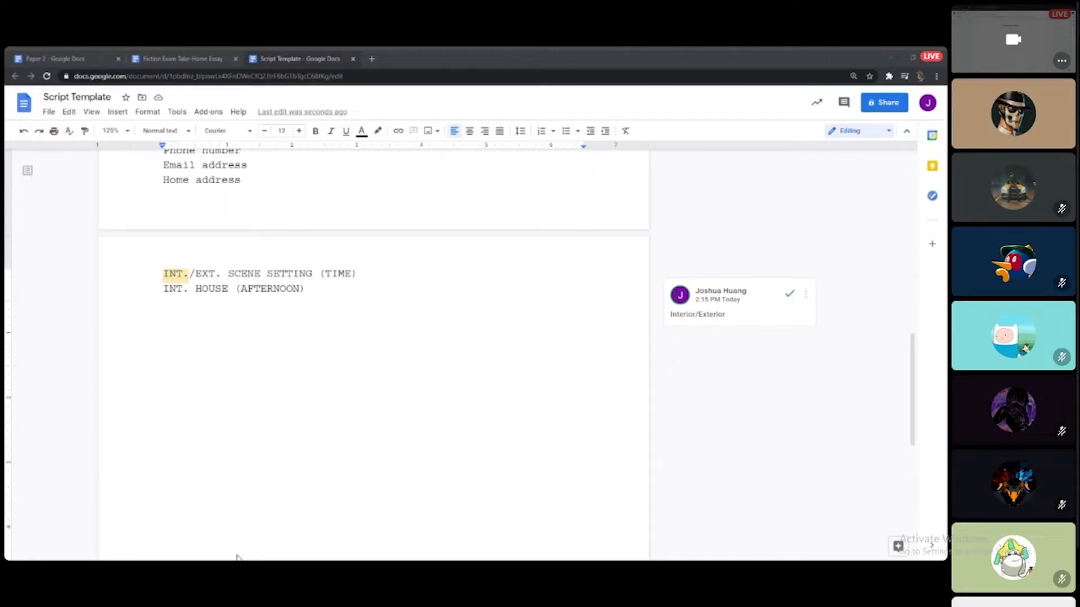
{"action": "left_click", "coordinate": [447, 383]}
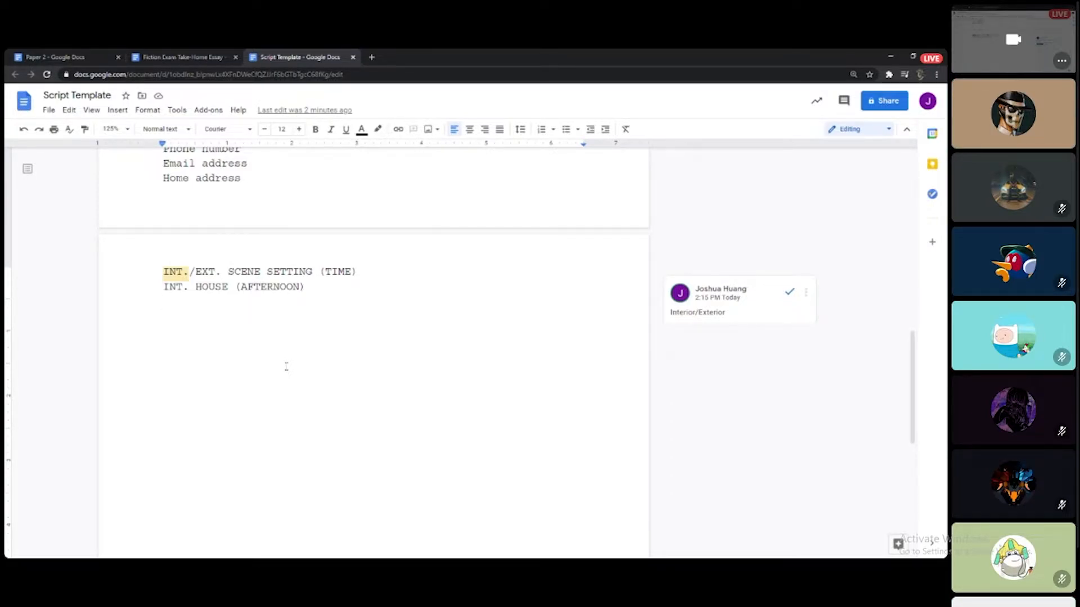
{"action": "type", "text": "WILL SMITH"}
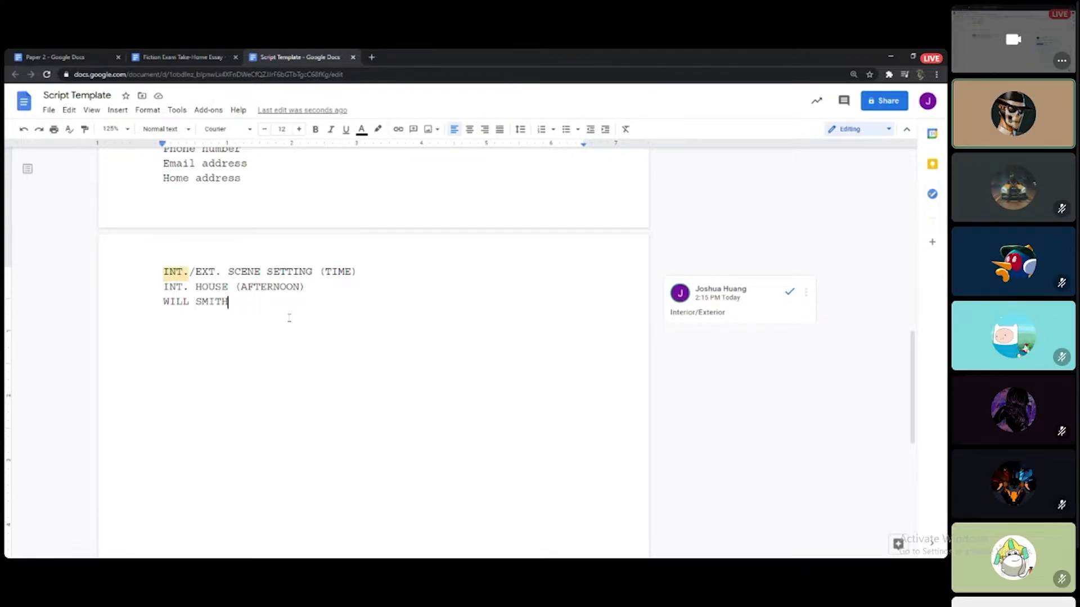
{"action": "type", "text": "(CH"}
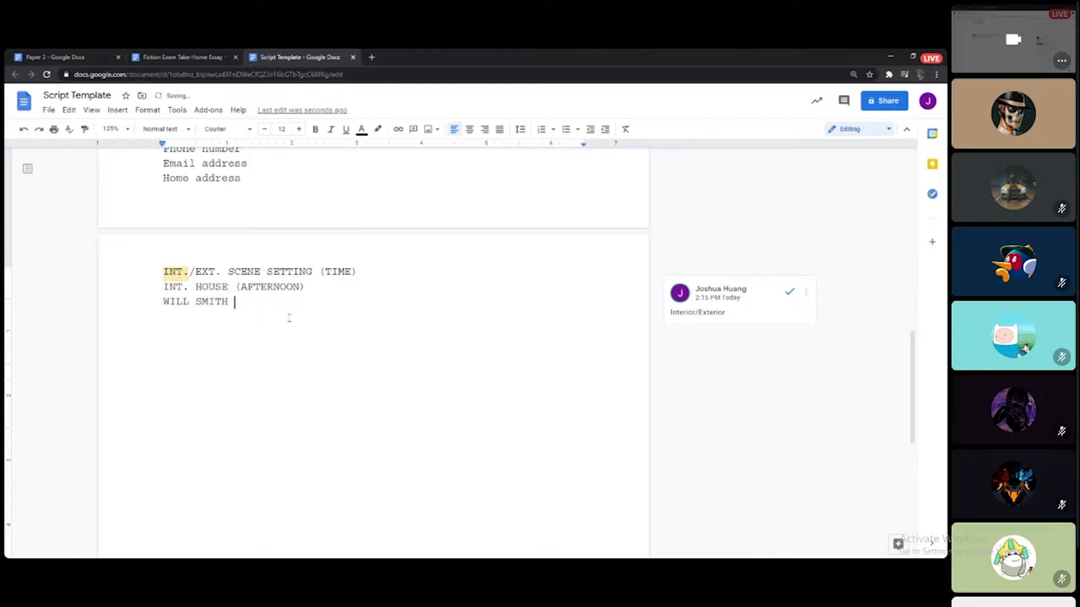
{"action": "type", "text": "ARACTER DESCRIPTION)"}
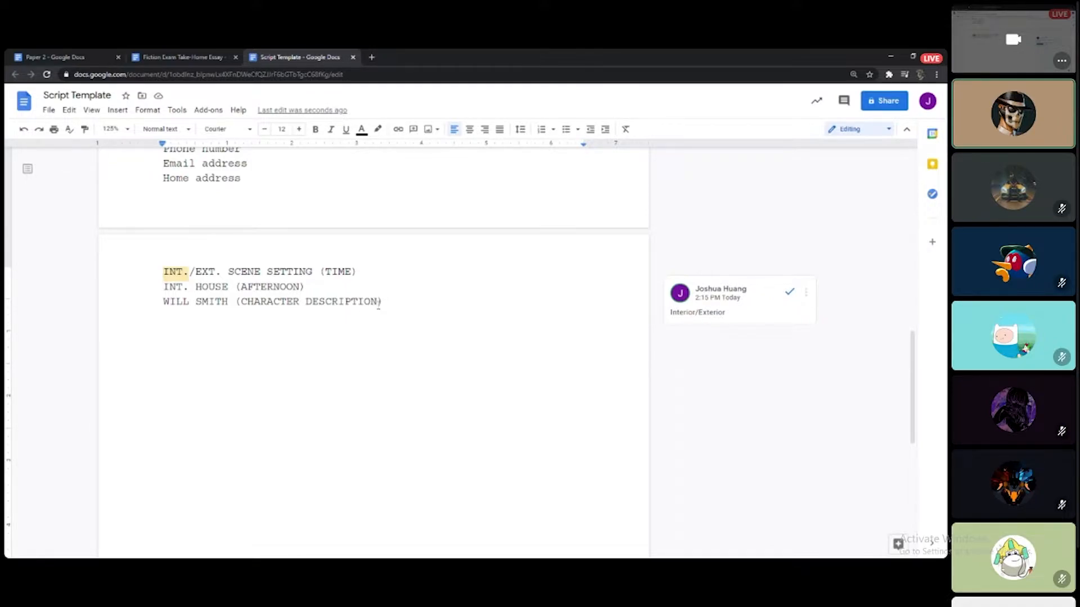
Replace "CHARACTER DESCRIPTION" inside the parentheses with "African-American, 20s, Suit and Tie".
{"action": "left_click_drag", "start_coordinate": [378, 303], "coordinate": [251, 308]}
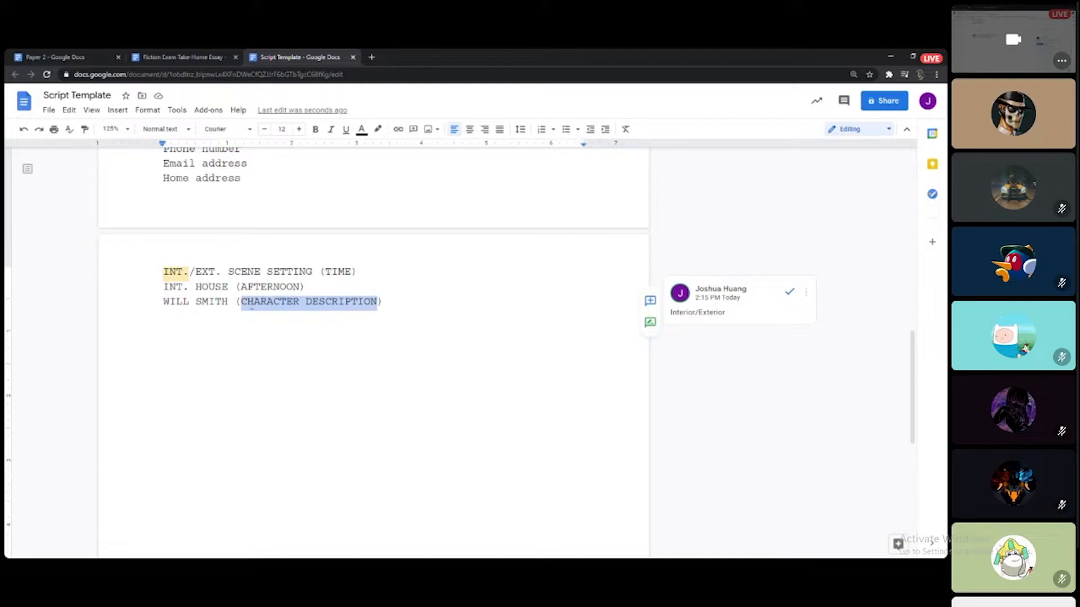
{"action": "type", "text": "Afe"}
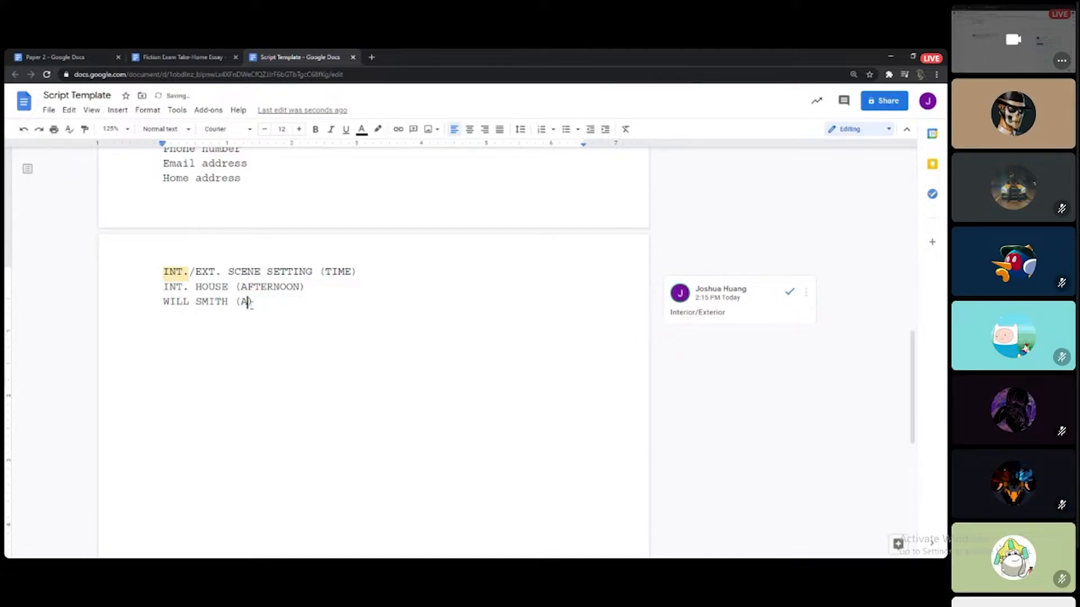
{"action": "key", "text": "BackSpace"}
{"action": "type", "text": "rican-"}
{"action": "type", "text": "American, "}
{"action": "type", "text": "20s"}
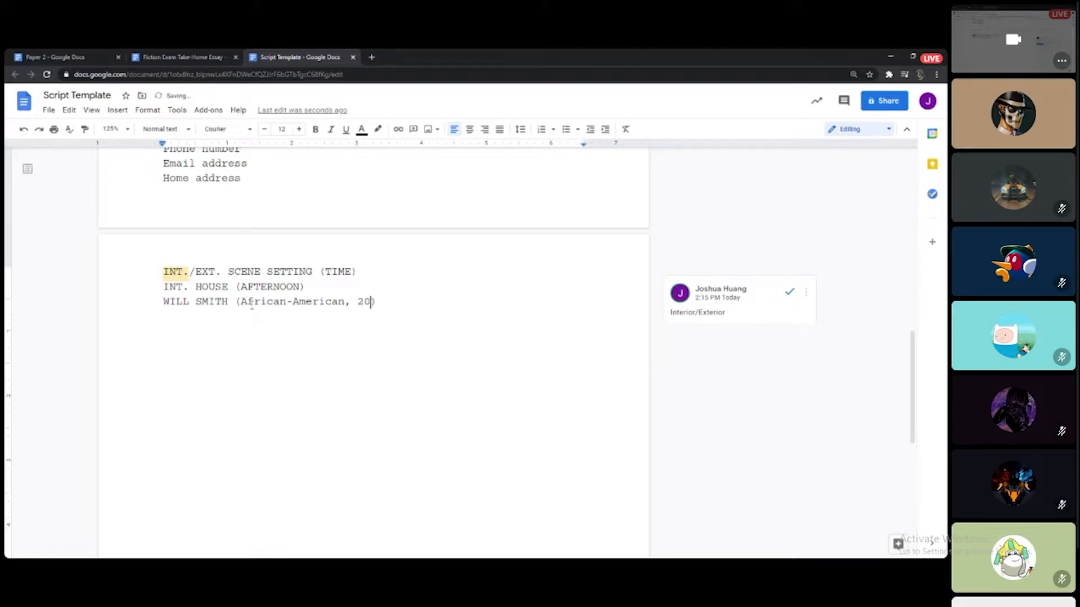
{"action": "type", "text": ", Sui"}
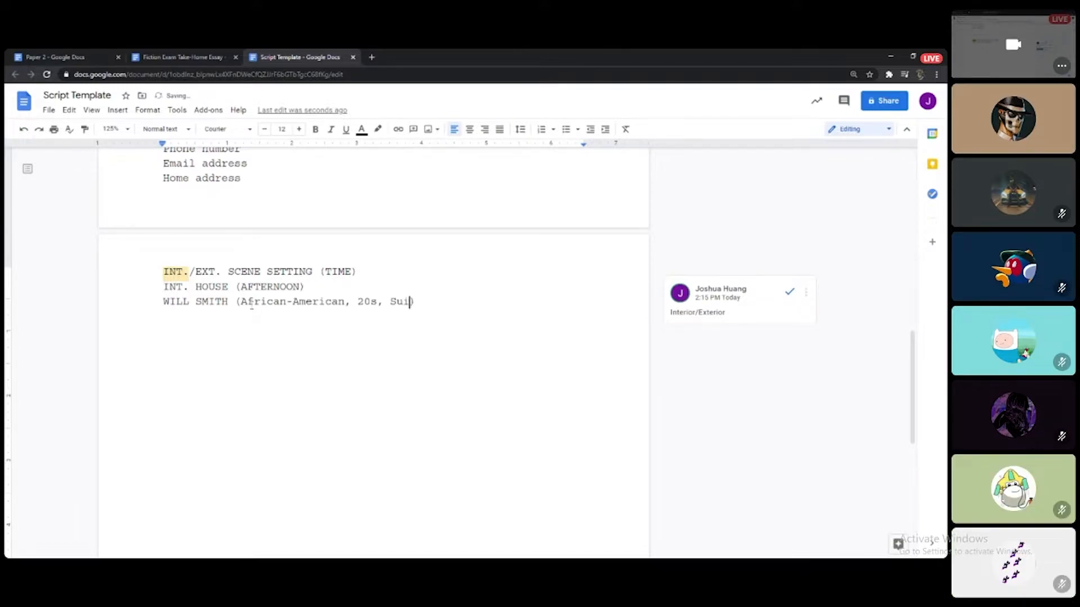
{"action": "type", "text": "t and Tie"}
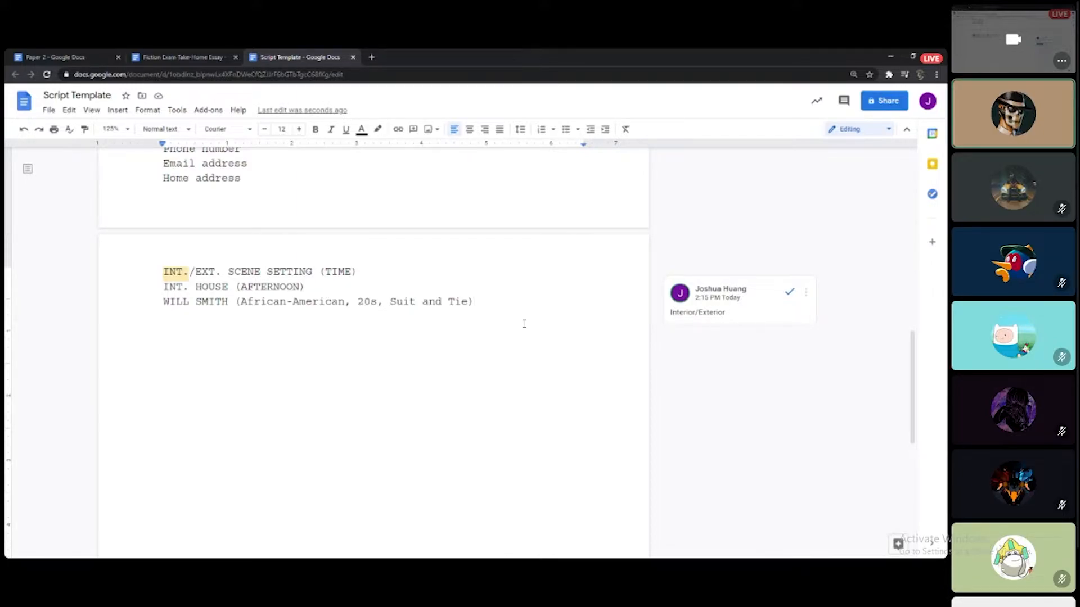
Continue the action paragraph with "walks into the house. House is in disarray. Furniture lying on the floor." and insert a blank line above it.
{"action": "type", "text": "walks into the house."}
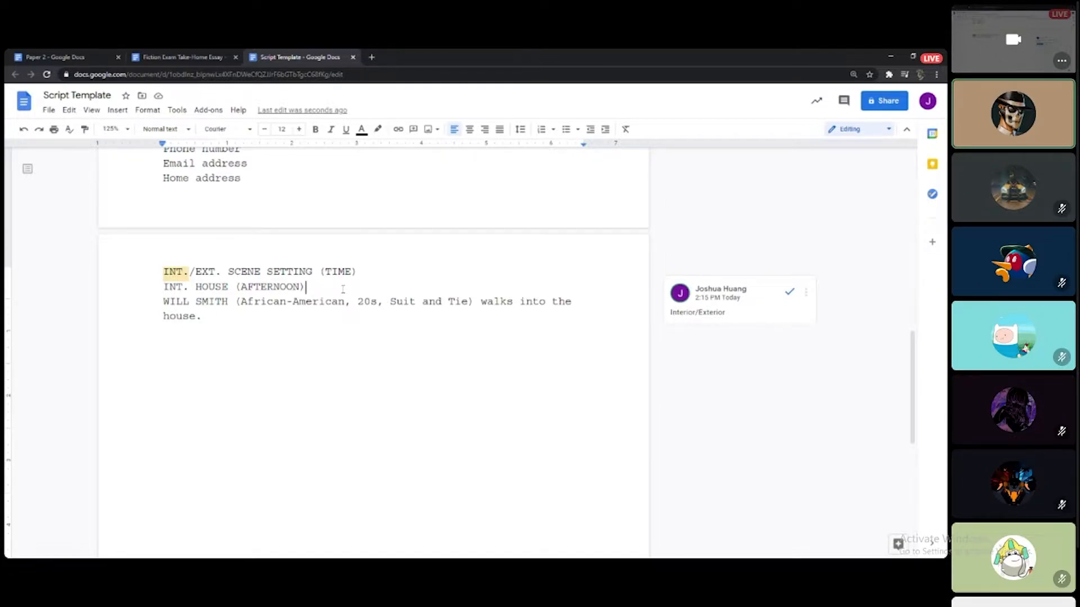
{"action": "key", "text": "Return"}
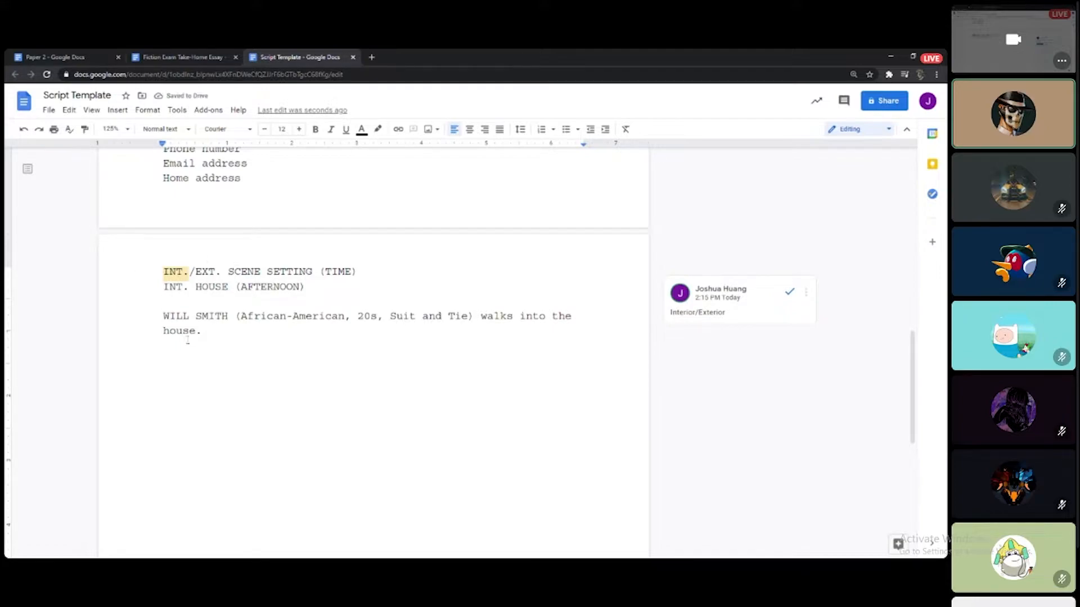
{"action": "left_click", "coordinate": [250, 336]}
{"action": "type", "text": "House is in di"}
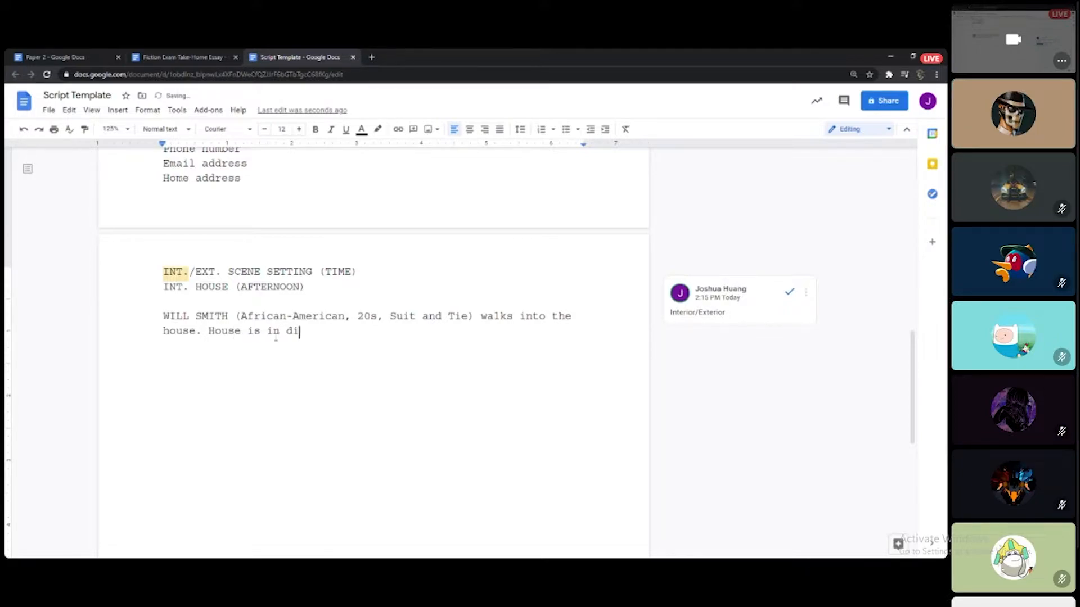
{"action": "type", "text": "sarray. "}
{"action": "type", "text": "Furnatiure lyiong"}
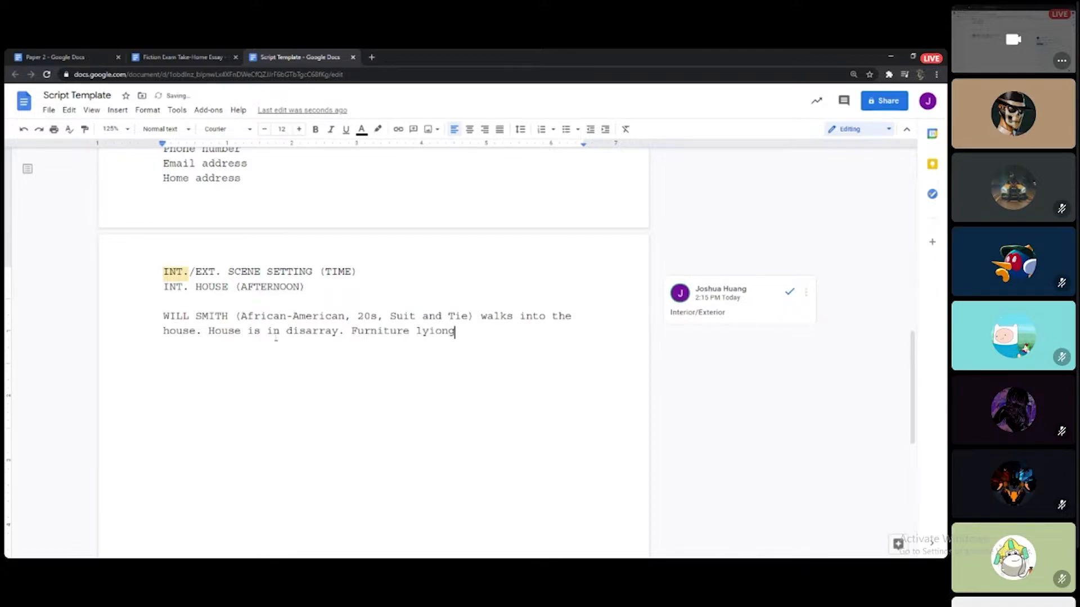
{"action": "key", "text": "BackSpace"}
{"action": "key", "text": "BackSpace"}
{"action": "key", "text": "BackSpace"}
{"action": "type", "text": "ng on the floor."}
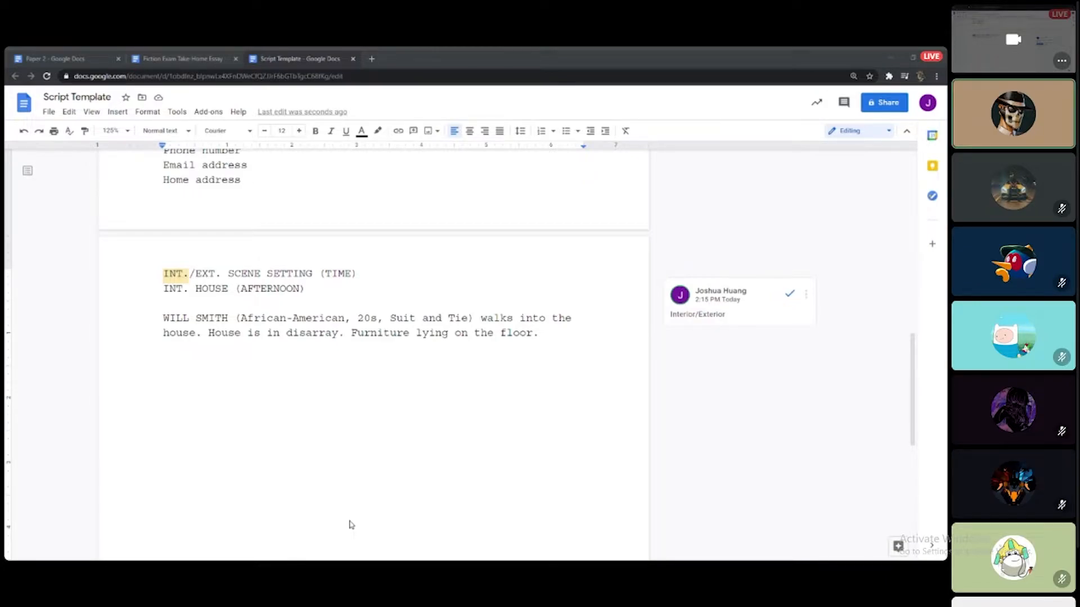
Append filler text running from "Lorem ipsum dolor sit amet" to "dolore magna aliqua." to the action paragraph and start a new line.
{"action": "left_click", "coordinate": [287, 487]}
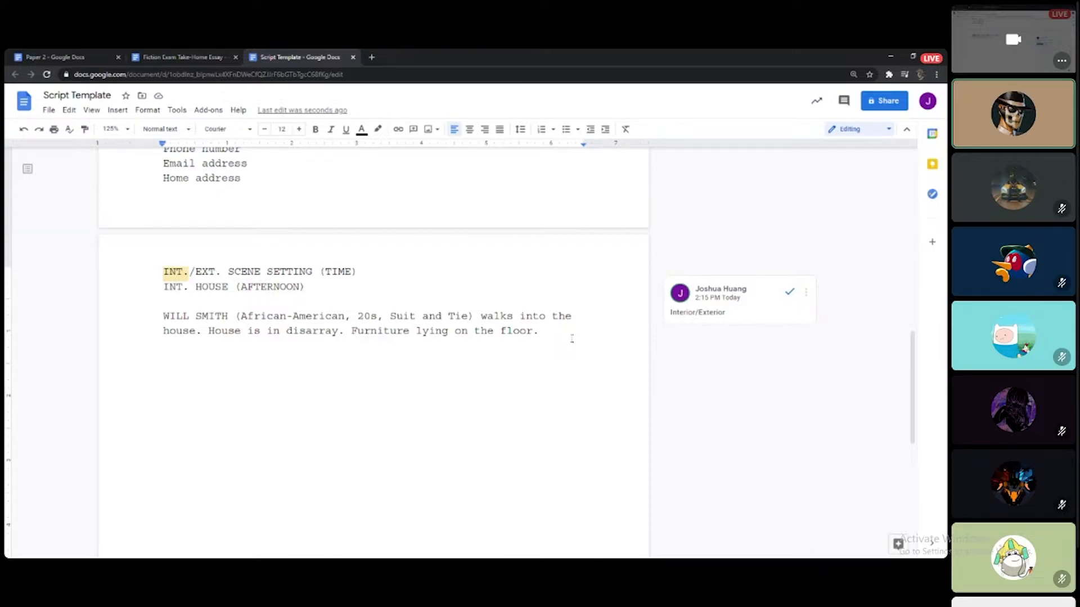
{"action": "type", "text": "Lorem ipsum dolor sit amet, consectetur adipiscing elit, sed do eiusmod tempor incididunt ut labore et dolore magna aliqua."}
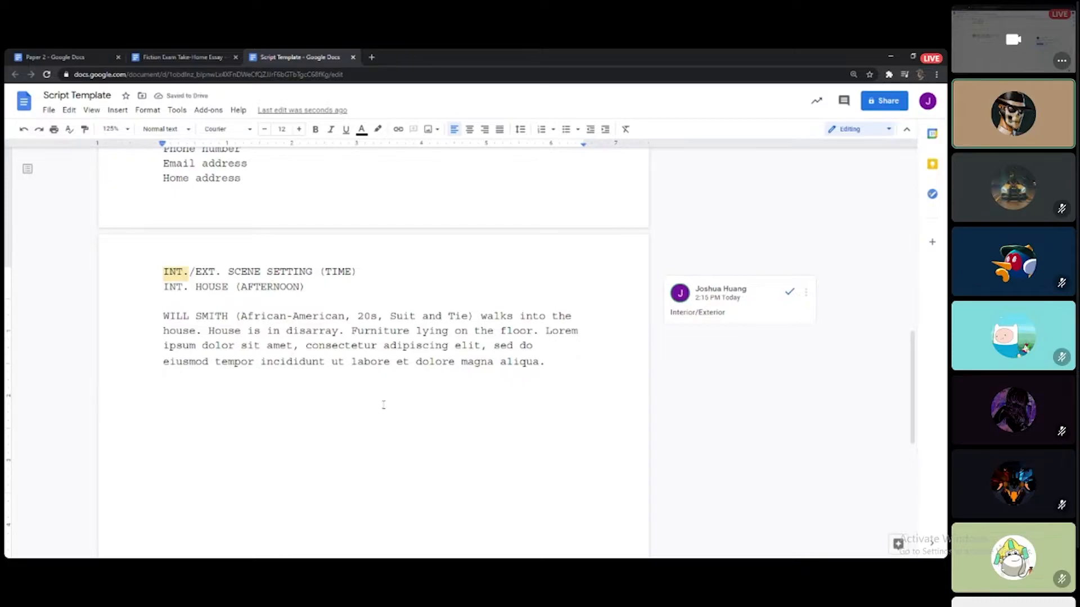
{"action": "key", "text": "Return"}
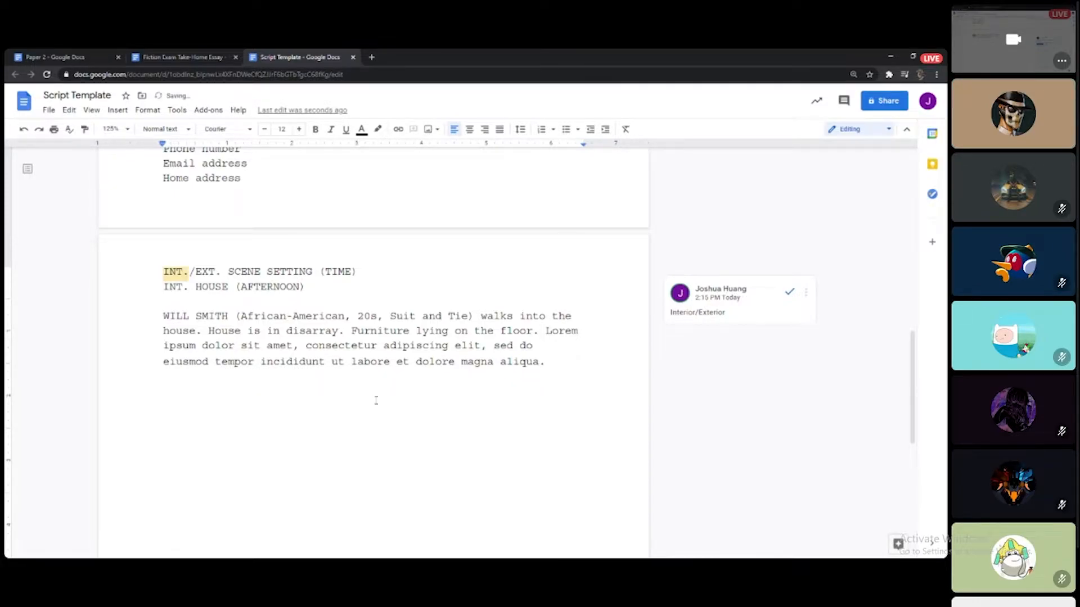
Enter the centered character name "WILL SMITH" below the action paragraph.
{"action": "scroll", "coordinate": [376, 400], "scroll_direction": "down", "scroll_amount": 3}
{"action": "scroll", "coordinate": [386, 388], "scroll_direction": "up", "scroll_amount": 1}
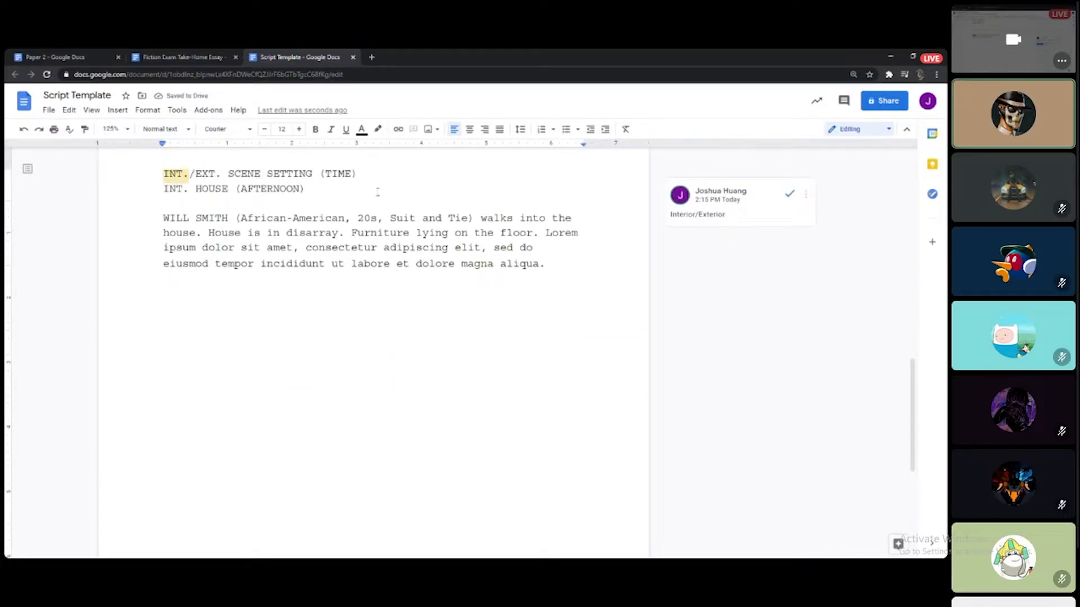
{"action": "left_click", "coordinate": [469, 129]}
{"action": "type", "text": "WILL SMITH"}
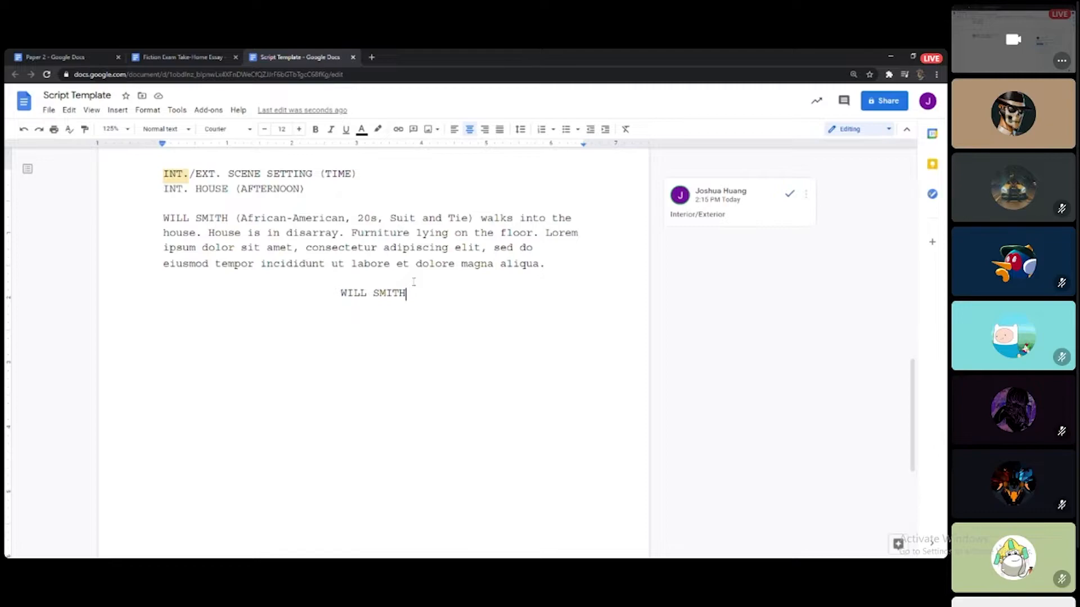
Insert a 1 x 1 table below the centered character name and remove the blank line between them.
{"action": "key", "text": "Return"}
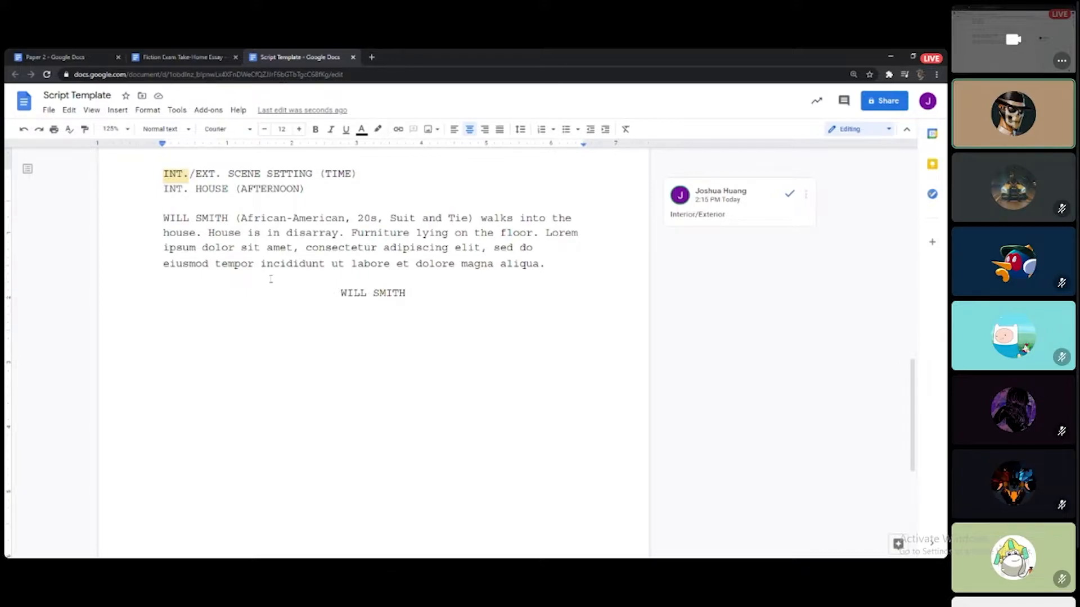
{"action": "left_click", "coordinate": [117, 112]}
{"action": "mouse_move", "coordinate": [137, 147]}
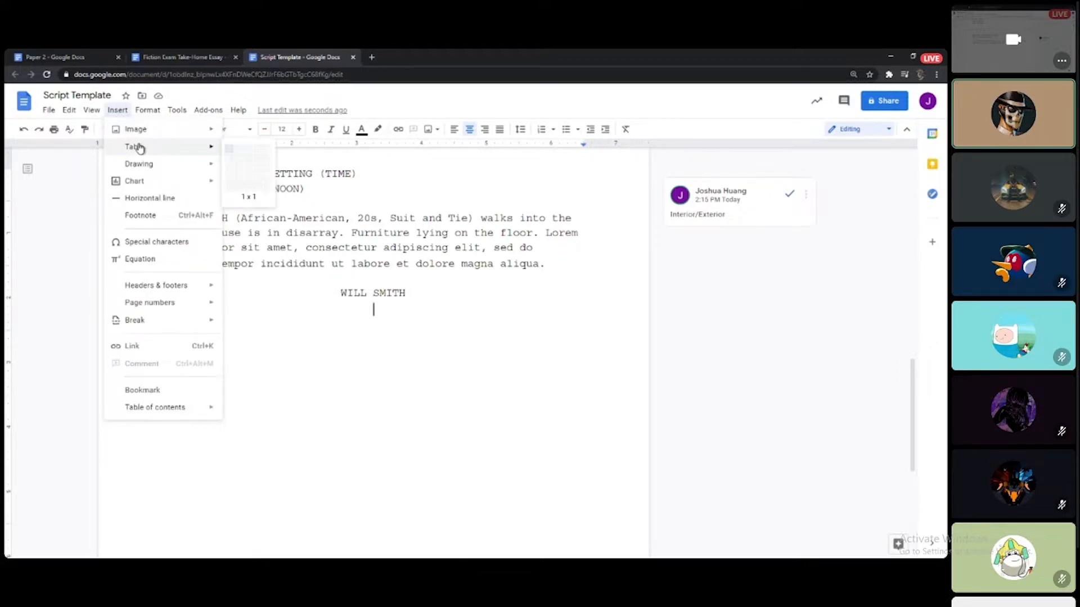
{"action": "left_click", "coordinate": [230, 154]}
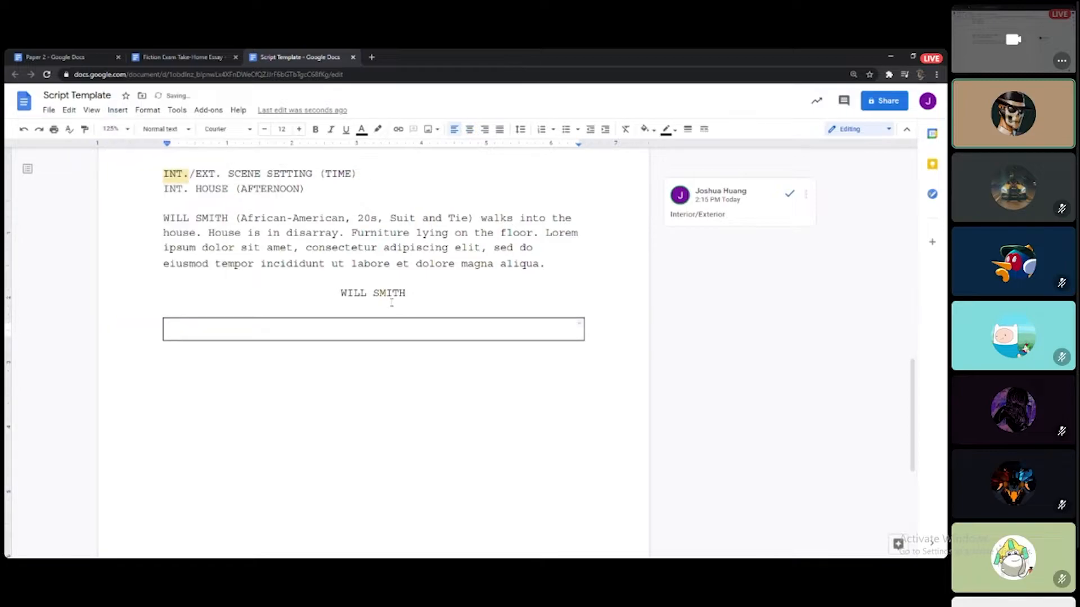
{"action": "key", "text": "BackSpace"}
{"action": "key", "text": "BackSpace"}
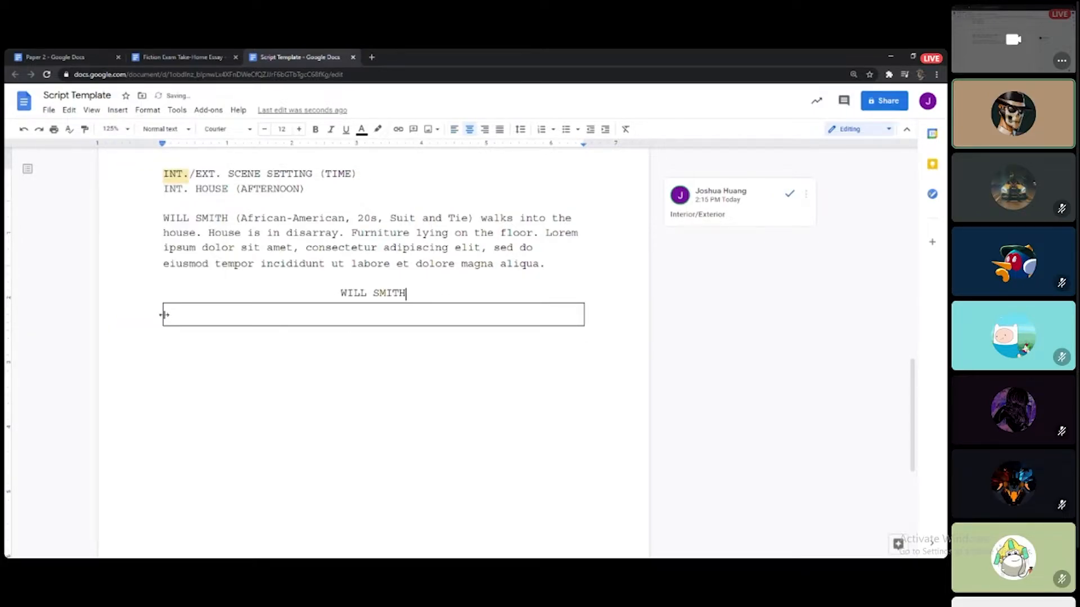
Narrow the one-cell table from both sides to about 3 inches wide, centered under the character name.
{"action": "left_click_drag", "start_coordinate": [164, 315], "coordinate": [287, 315]}
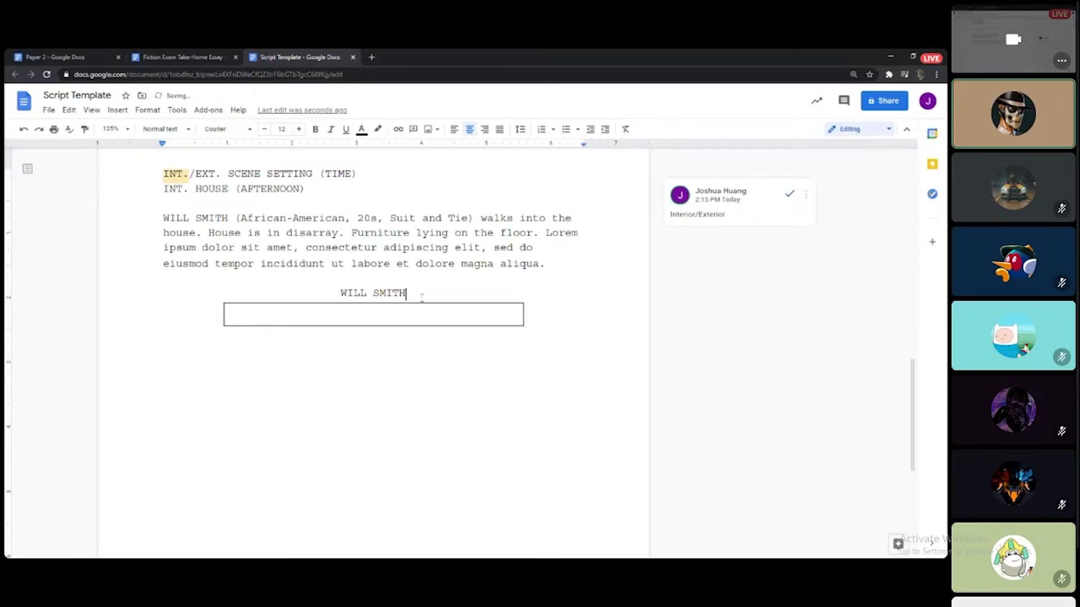
{"action": "left_click_drag", "start_coordinate": [523, 314], "coordinate": [486, 315]}
{"action": "left_click_drag", "start_coordinate": [245, 313], "coordinate": [271, 314]}
{"action": "left_click", "coordinate": [262, 315]}
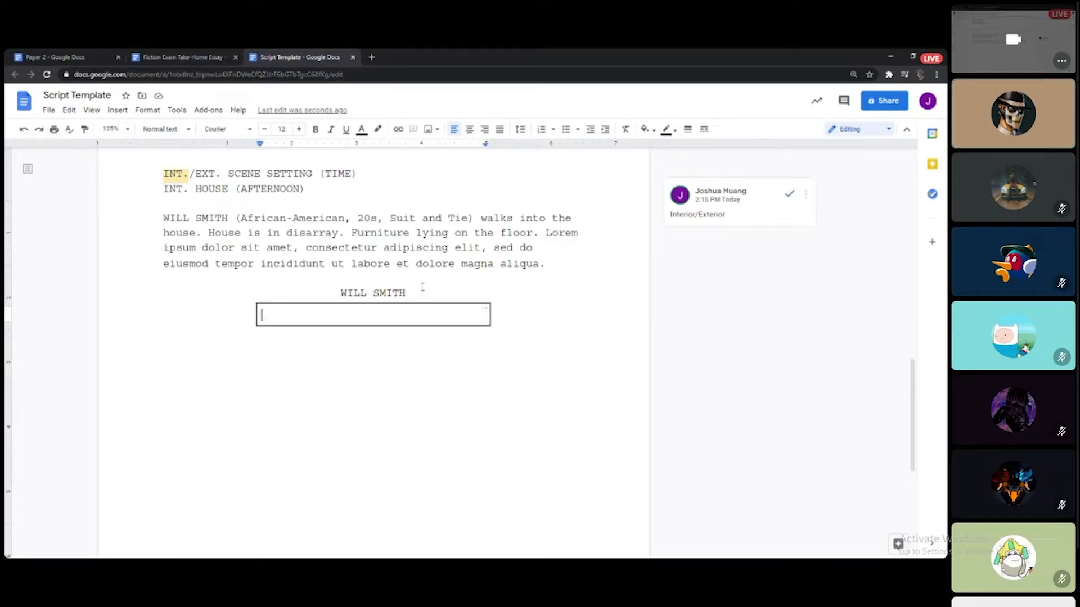
{"action": "left_click_drag", "start_coordinate": [254, 311], "coordinate": [288, 313]}
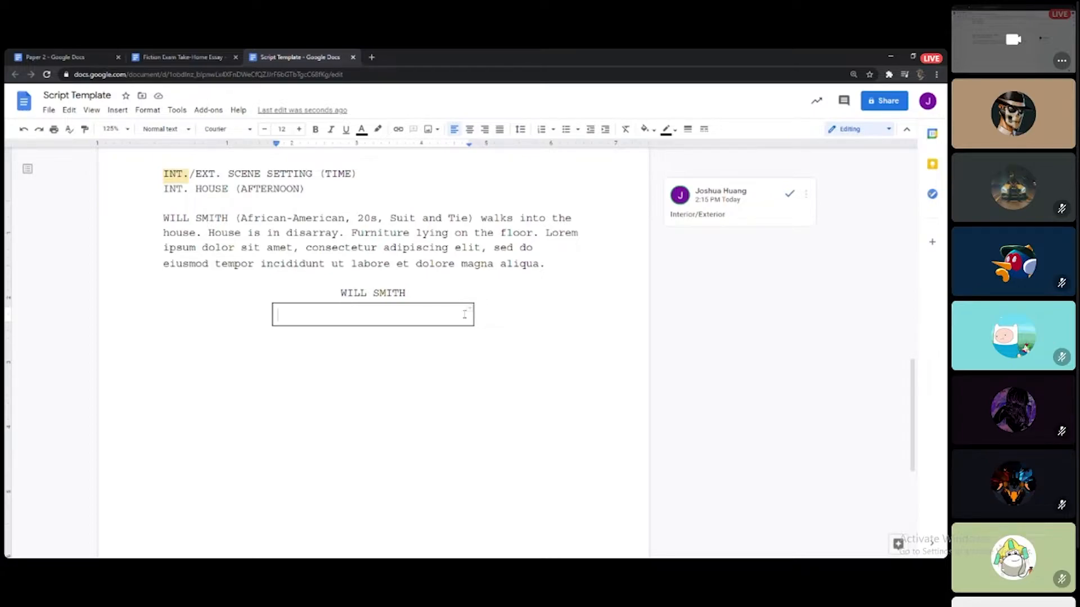
Enter the dialogue "I can't believe someone broken into my house!" in the one-cell table under the character name.
{"action": "type", "text": "I can't bli"}
{"action": "key", "text": "BackSpace"}
{"action": "key", "text": "BackSpace"}
{"action": "type", "text": "eliev"}
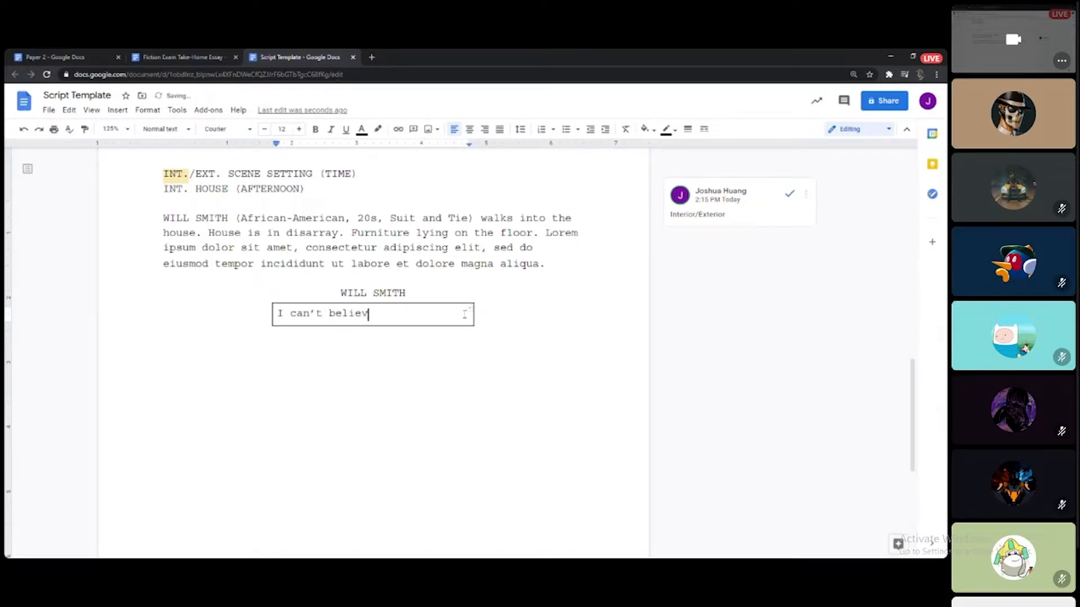
{"action": "type", "text": "e someone broken into m"}
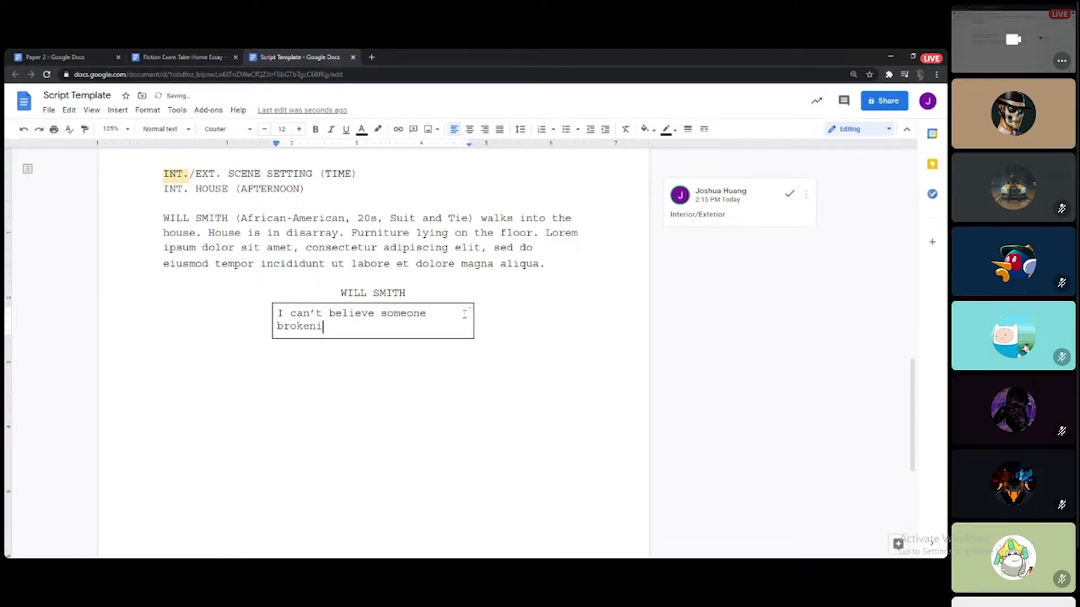
{"action": "type", "text": "y house!"}
{"action": "left_click", "coordinate": [472, 316]}
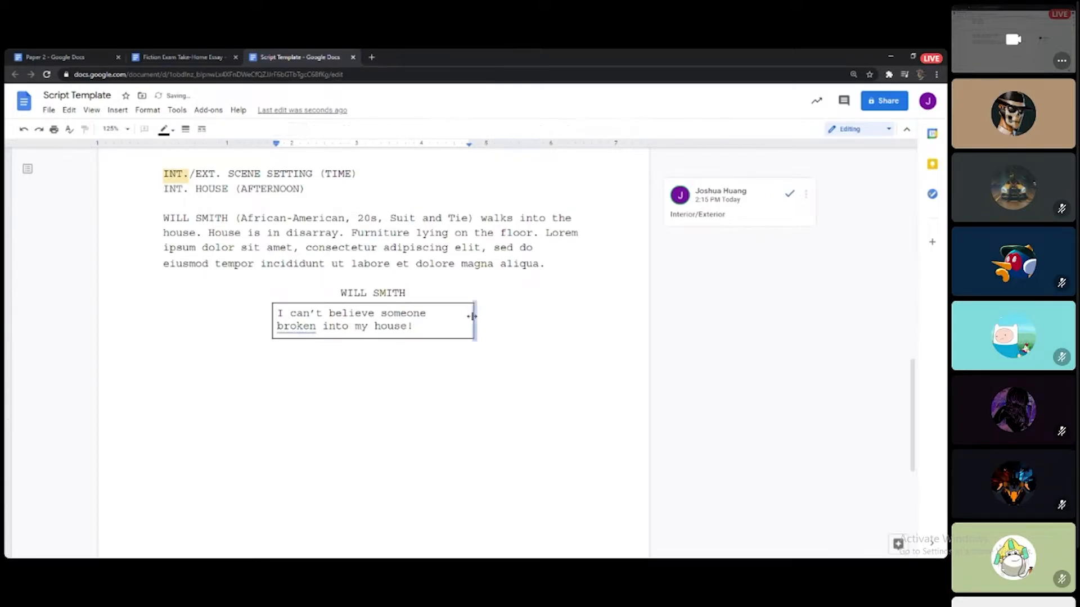
{"action": "left_click", "coordinate": [467, 314]}
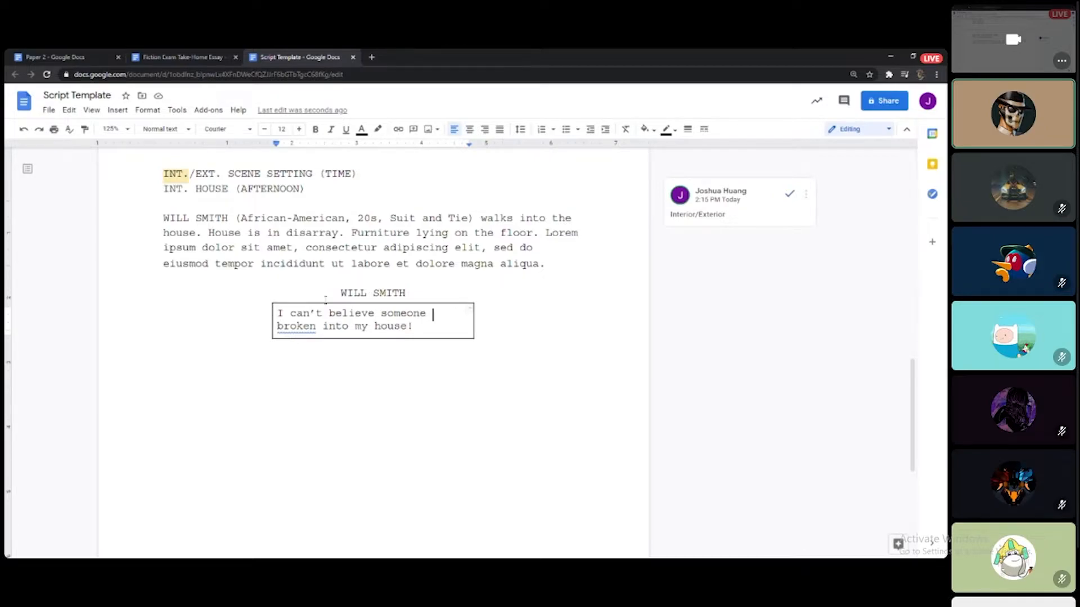
{"action": "left_click", "coordinate": [449, 303]}
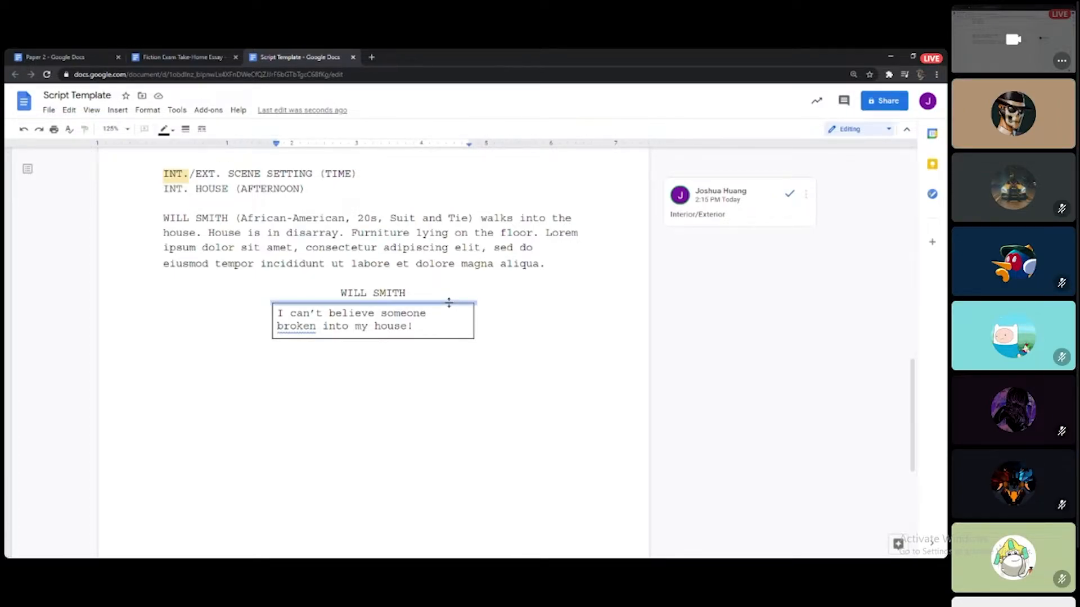
{"action": "scroll", "coordinate": [497, 335], "scroll_direction": "up", "scroll_amount": 2}
{"action": "left_click", "coordinate": [448, 434], "text": "shift"}
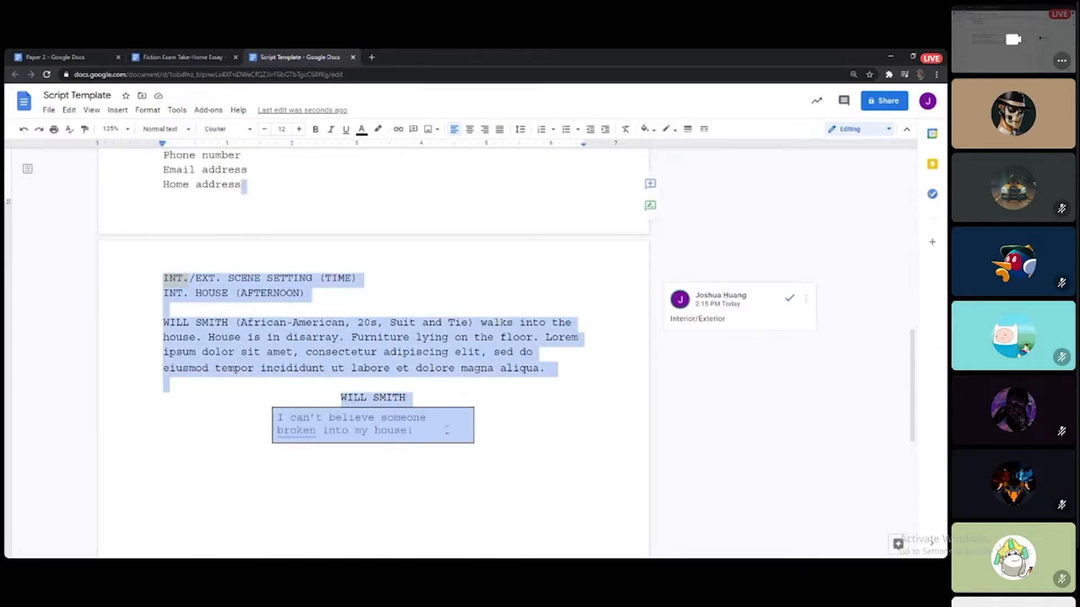
{"action": "left_click", "coordinate": [449, 434]}
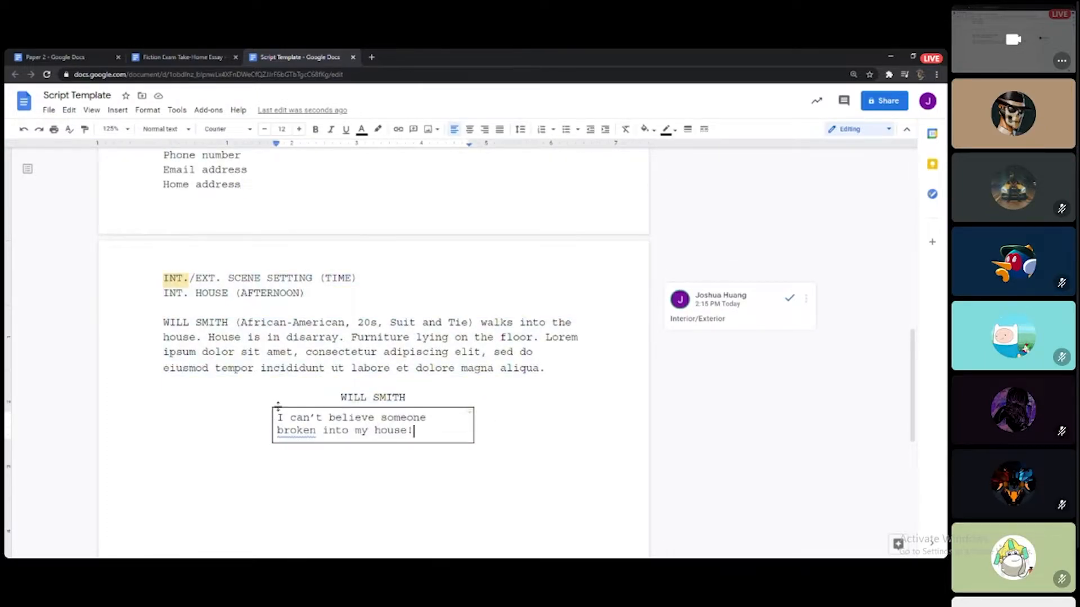
{"action": "left_click", "coordinate": [508, 434], "text": "shift"}
{"action": "left_click", "coordinate": [426, 410]}
{"action": "left_click", "coordinate": [454, 420], "text": "shift"}
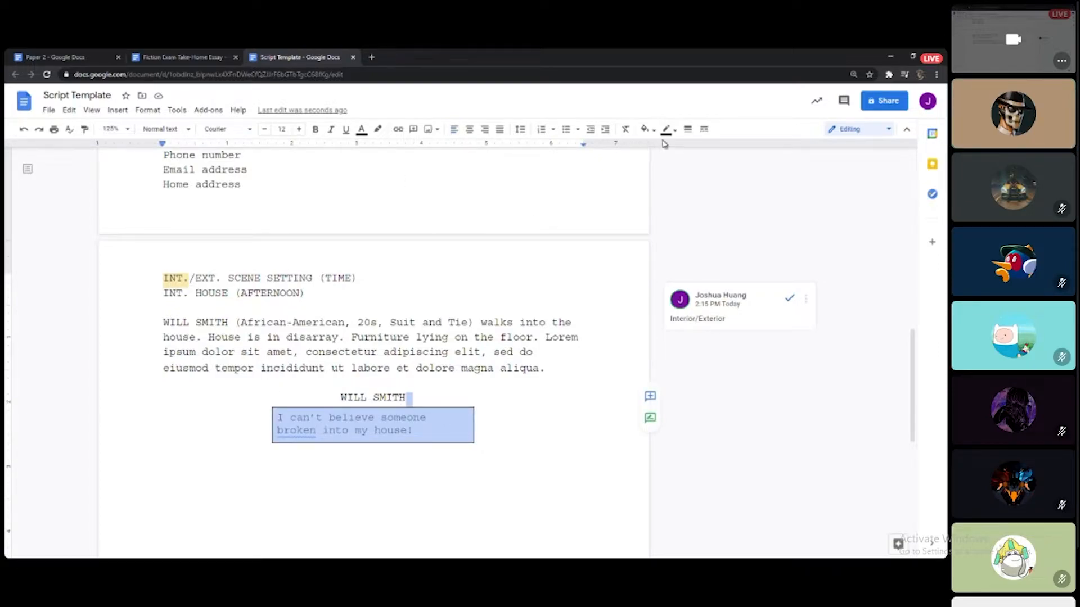
{"action": "left_click", "coordinate": [470, 419]}
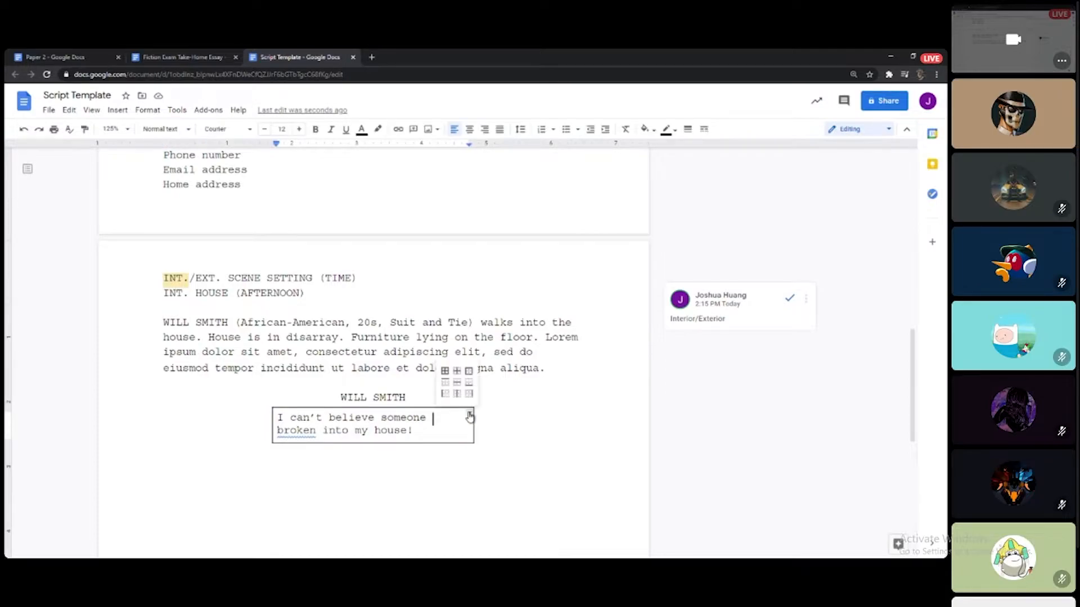
{"action": "right_click", "coordinate": [469, 417]}
{"action": "right_click", "coordinate": [450, 418]}
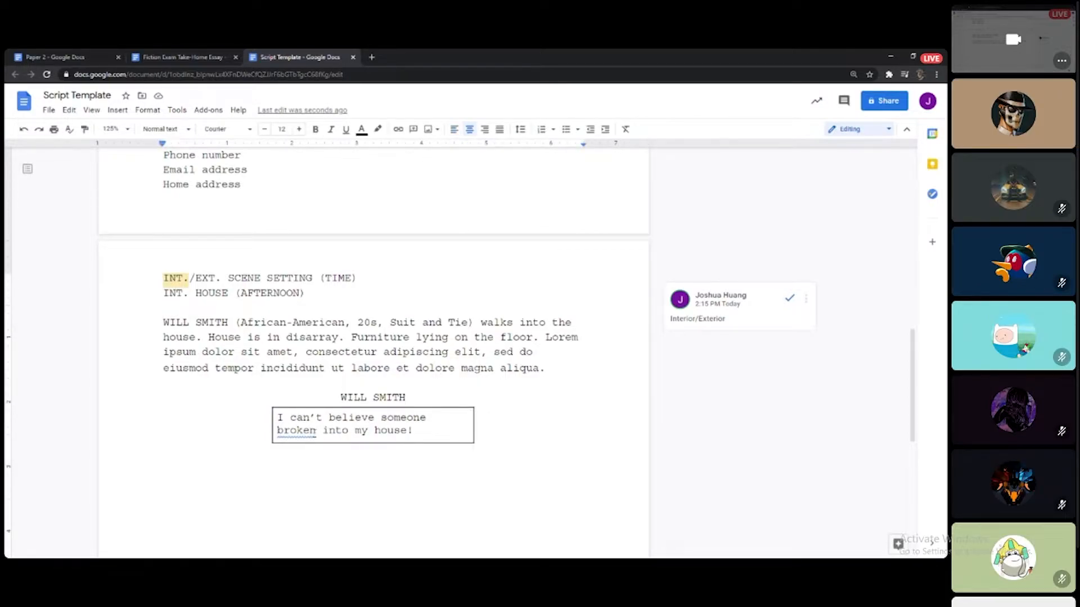
Correct "broken" to "broke" in the dialogue line.
{"action": "left_click", "coordinate": [309, 432]}
{"action": "left_click", "coordinate": [320, 432]}
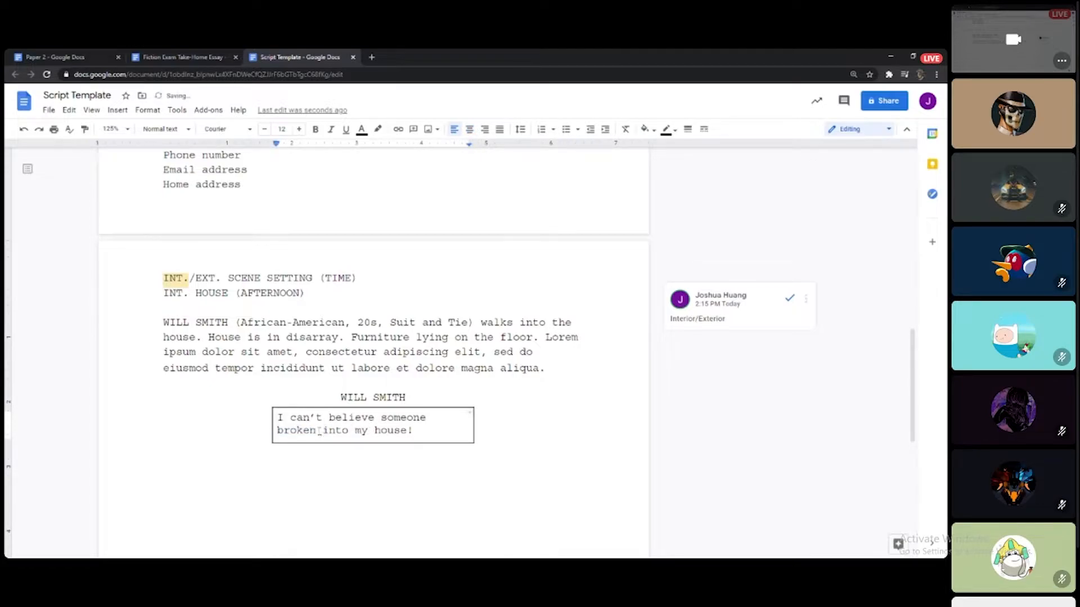
{"action": "key", "text": "BackSpace"}
Hide the dialogue table's outline by setting its border width to 0 pt.
{"action": "right_click", "coordinate": [411, 434]}
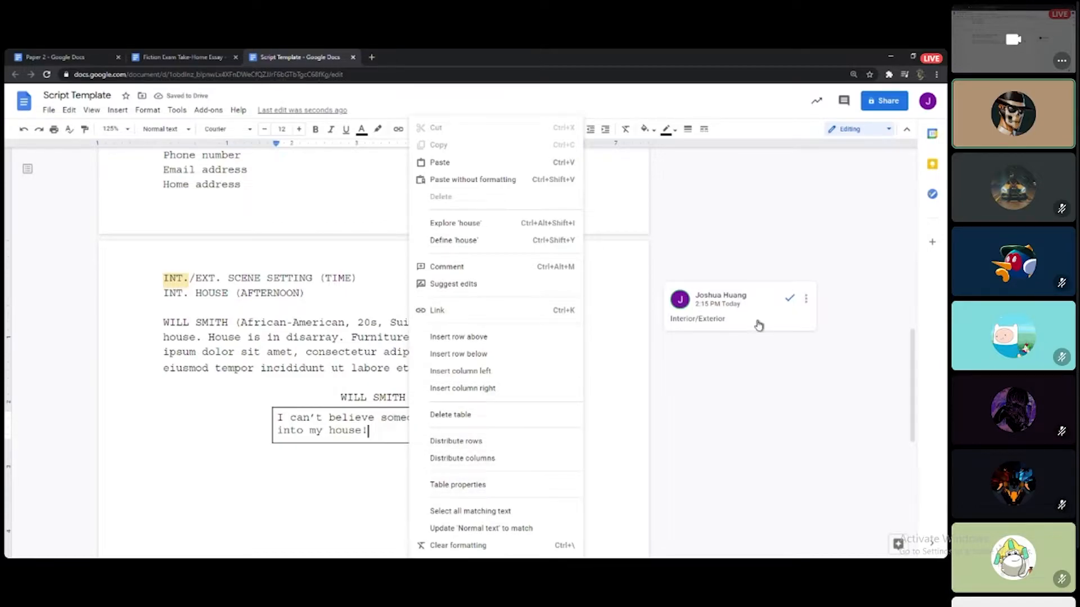
{"action": "left_click", "coordinate": [494, 484]}
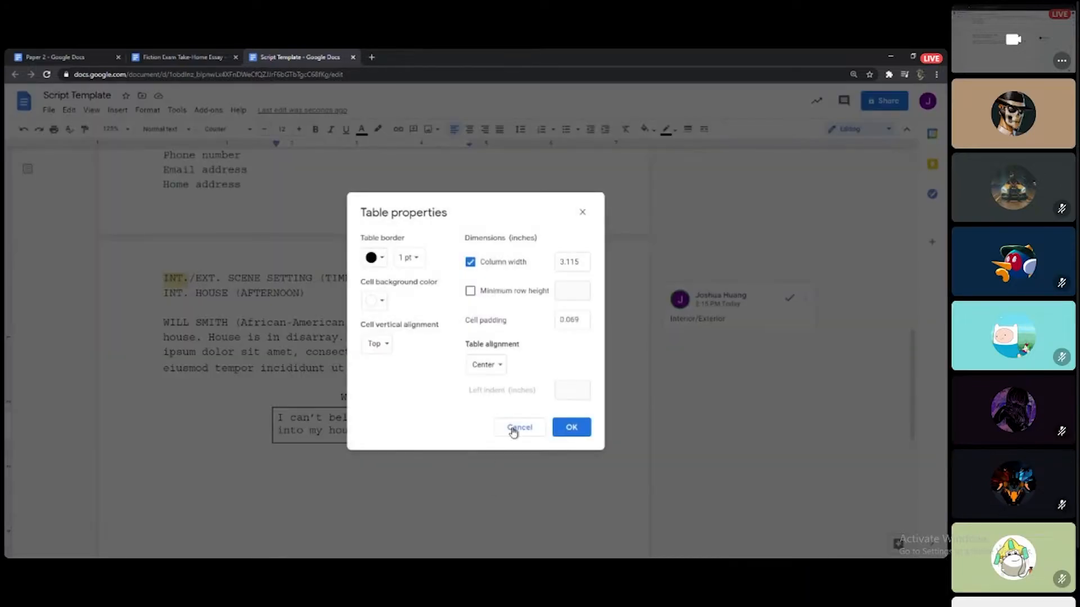
{"action": "left_click", "coordinate": [416, 260]}
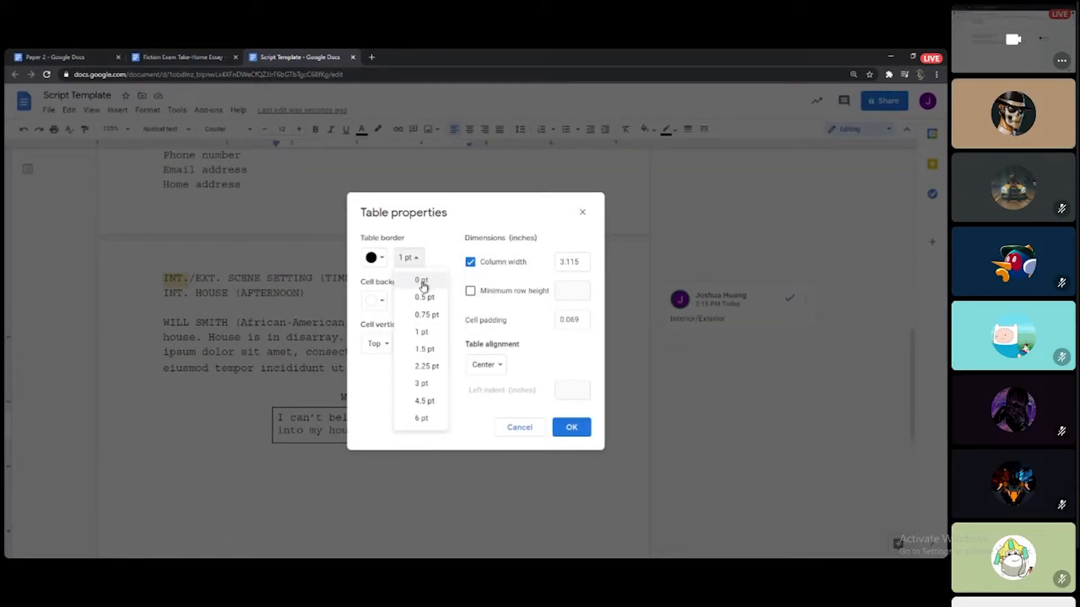
{"action": "left_click", "coordinate": [421, 281]}
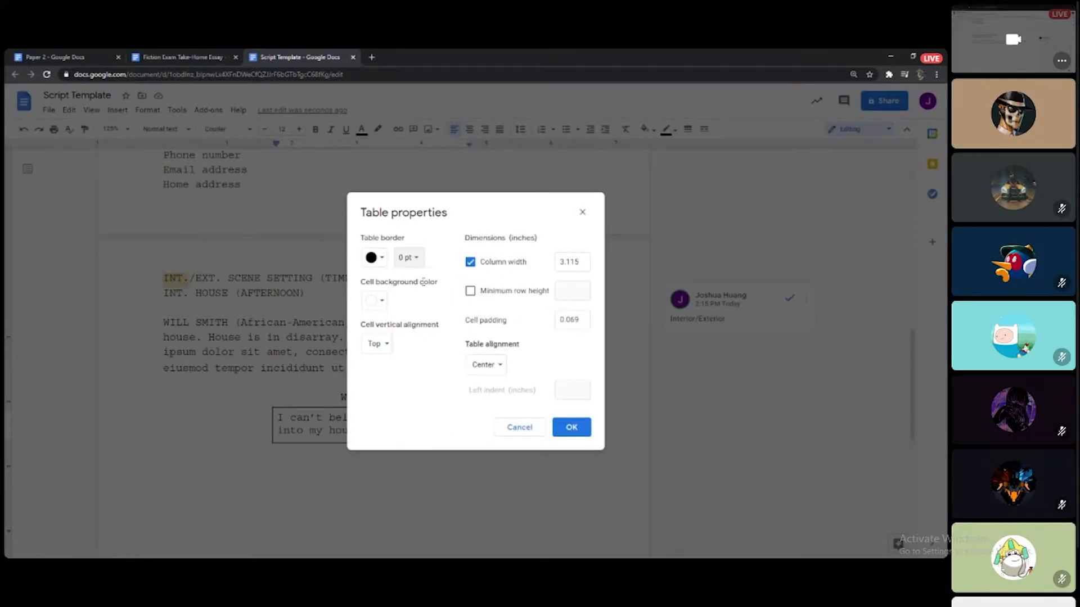
{"action": "left_click", "coordinate": [579, 428]}
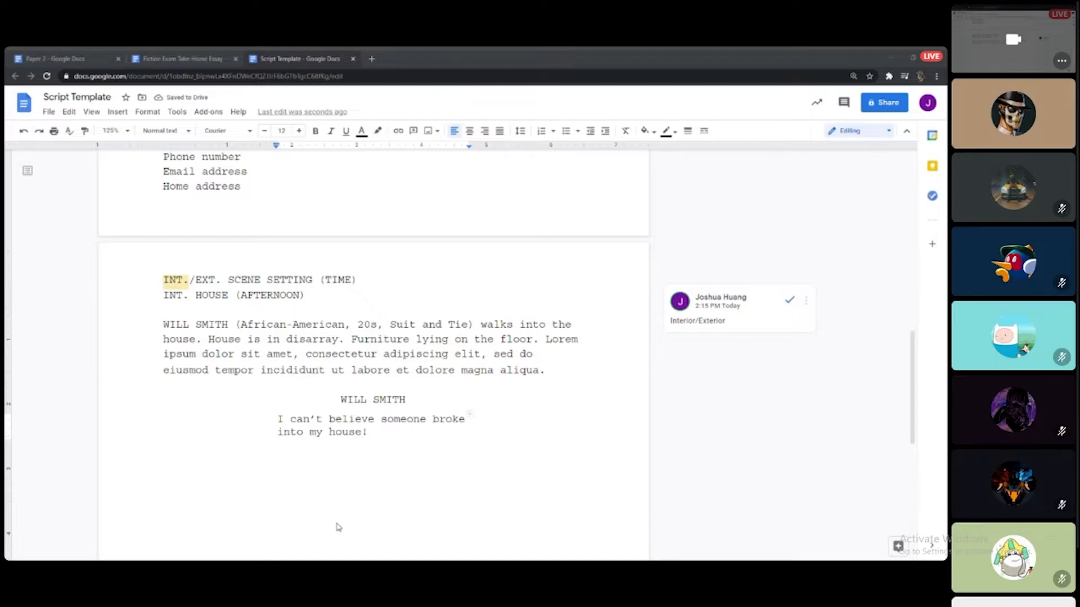
Add the left-aligned action line "Will Smith notices a PHOTO on the floor." below the dialogue, separated by a blank line.
{"action": "key", "text": "Down"}
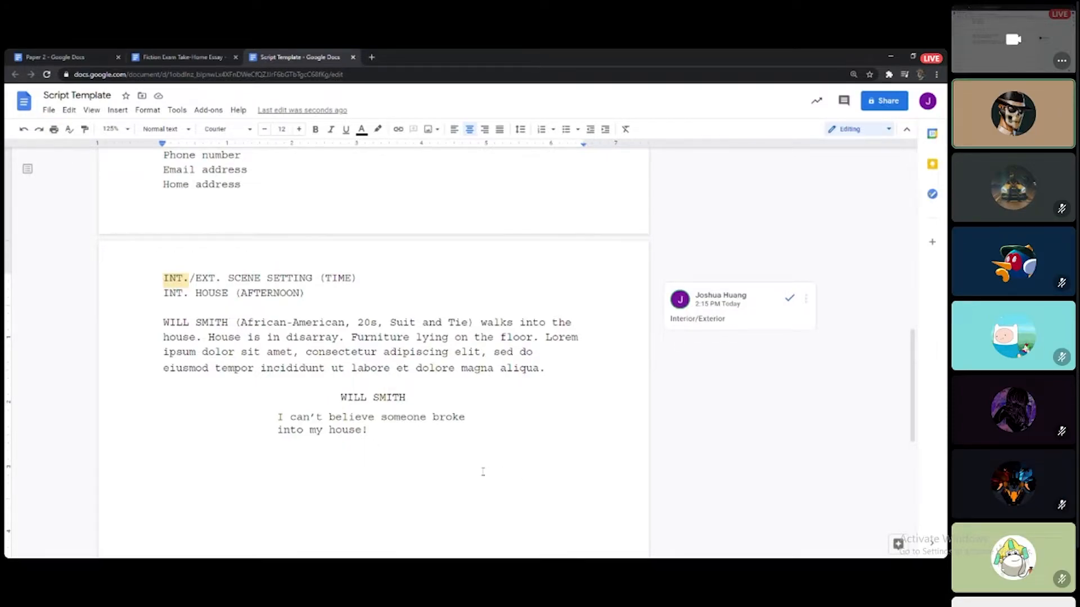
{"action": "key", "text": "ctrl+shift+l"}
{"action": "key", "text": "ctrl+minus"}
{"action": "key", "text": "ctrl+minus"}
{"action": "key", "text": "ctrl+plus"}
{"action": "key", "text": "ctrl+plus"}
{"action": "key", "text": "ctrl+minus"}
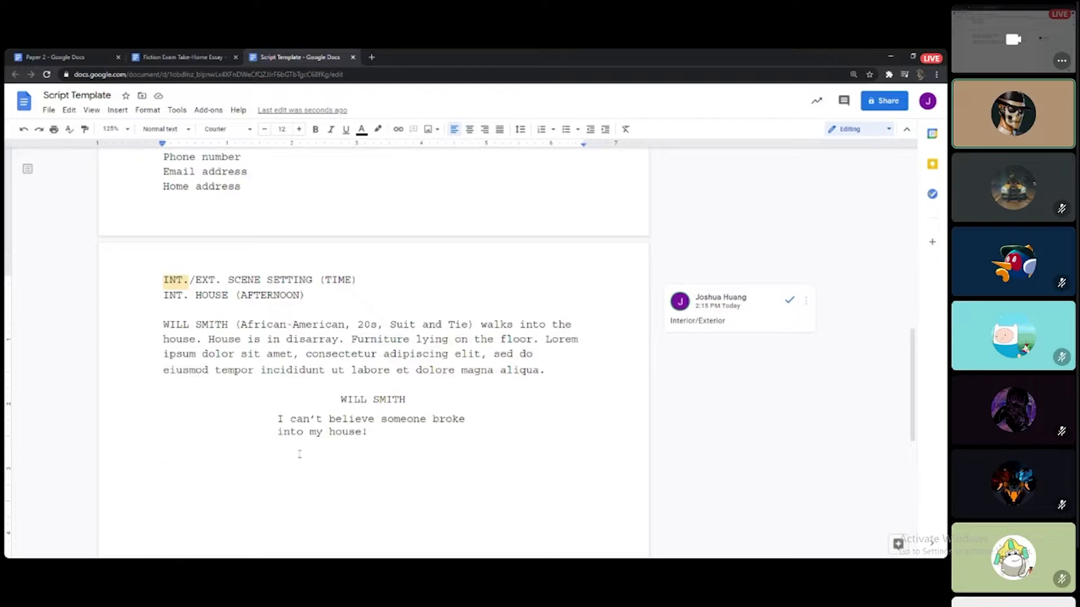
{"action": "scroll", "coordinate": [299, 453], "scroll_direction": "down", "scroll_amount": 3}
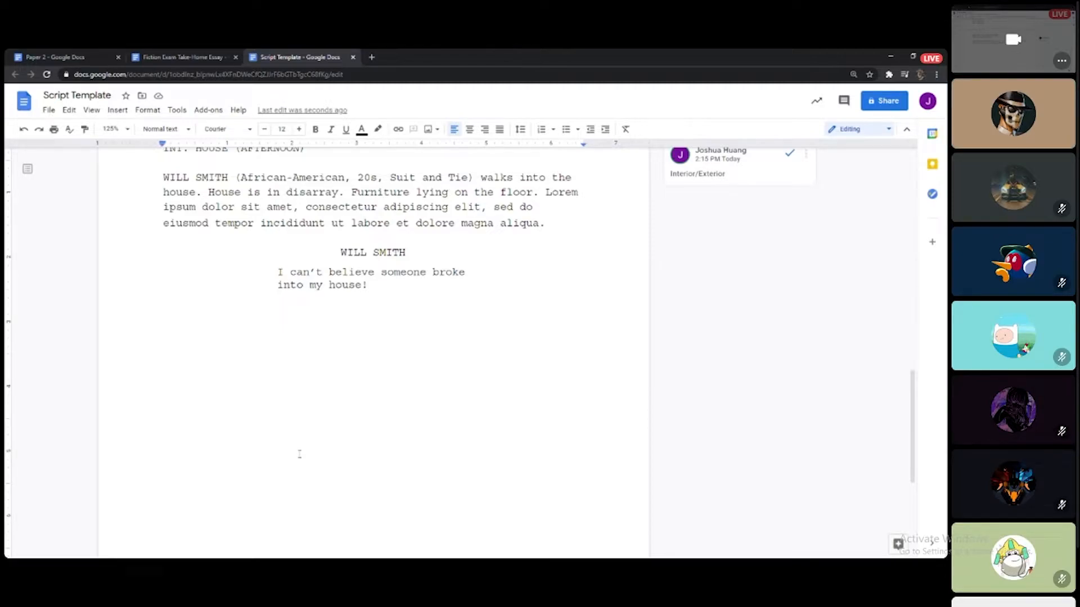
{"action": "type", "text": "Will Smith noti"}
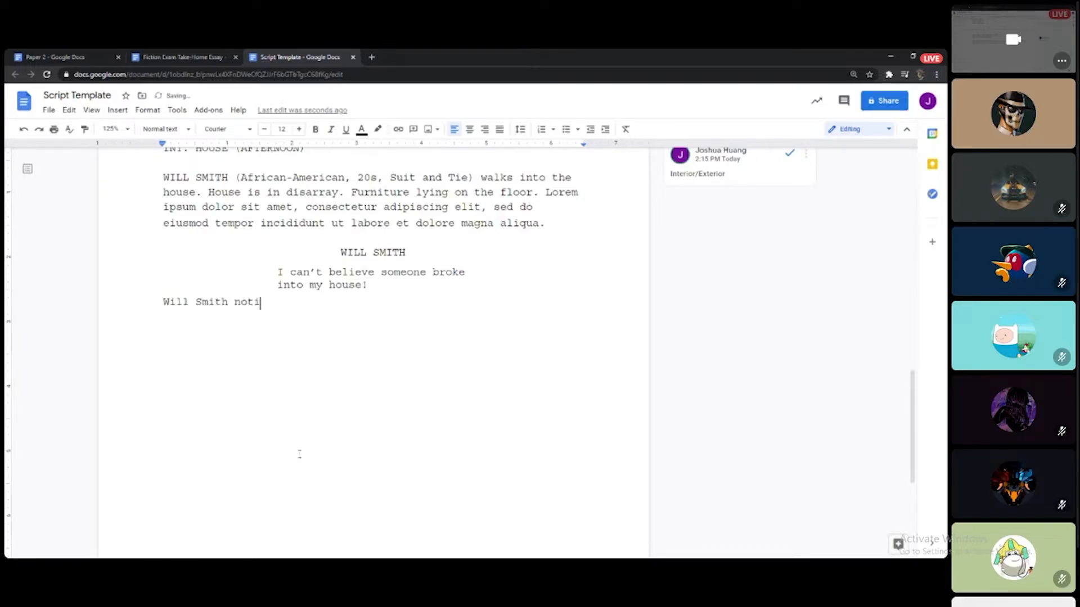
{"action": "type", "text": "ces a PHOTO on the floor."}
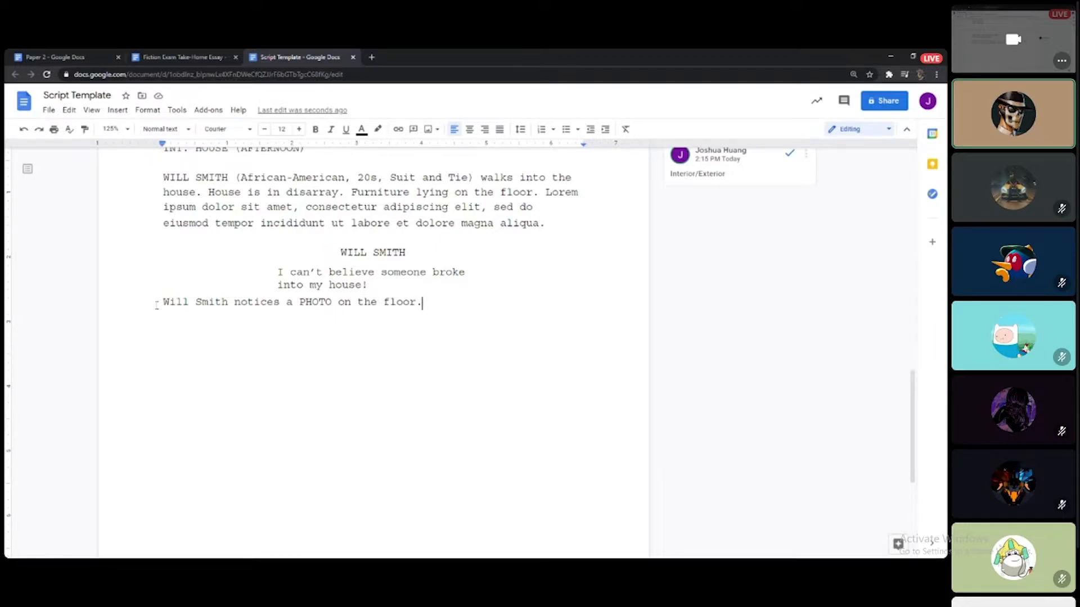
{"action": "key", "text": "Return"}
{"action": "left_click", "coordinate": [467, 316]}
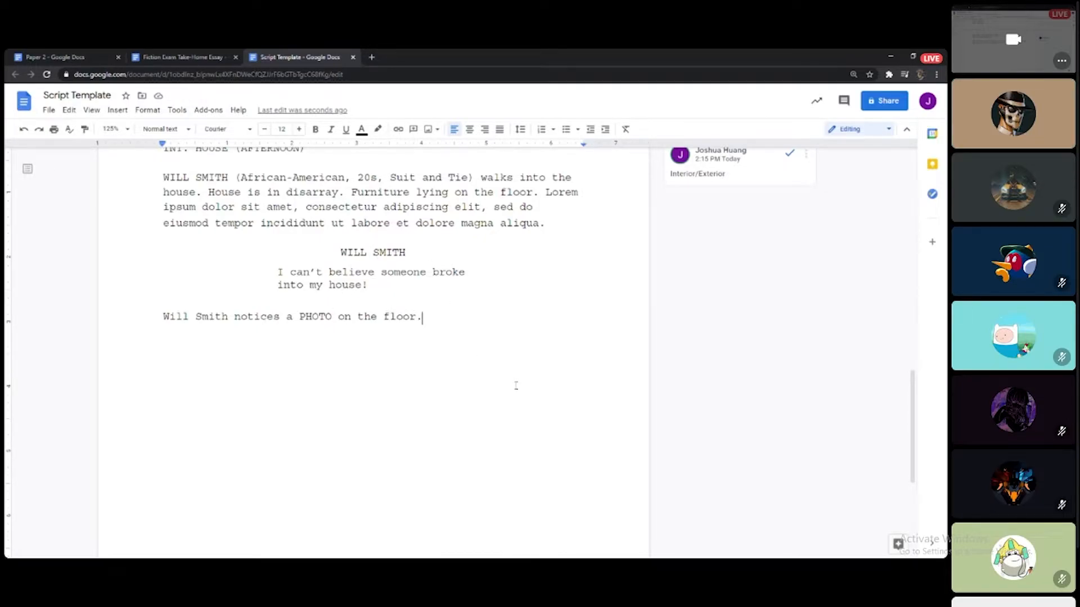
Append "On the photo, there is himself and his wife" to the new action line.
{"action": "type", "text": "On the "}
{"action": "type", "text": "pht"}
{"action": "type", "text": "to, there"}
{"action": "type", "text": "'s"}
{"action": "key", "text": "BackSpace"}
{"action": "key", "text": "BackSpace"}
{"action": "key", "text": "BackSpace"}
{"action": "type", "text": "is h"}
{"action": "type", "text": "imself and his "}
{"action": "type", "text": "wife and"}
{"action": "key", "text": "BackSpace"}
{"action": "key", "text": "BackSpace"}
{"action": "key", "text": "BackSpace"}
{"action": "key", "text": "BackSpace"}
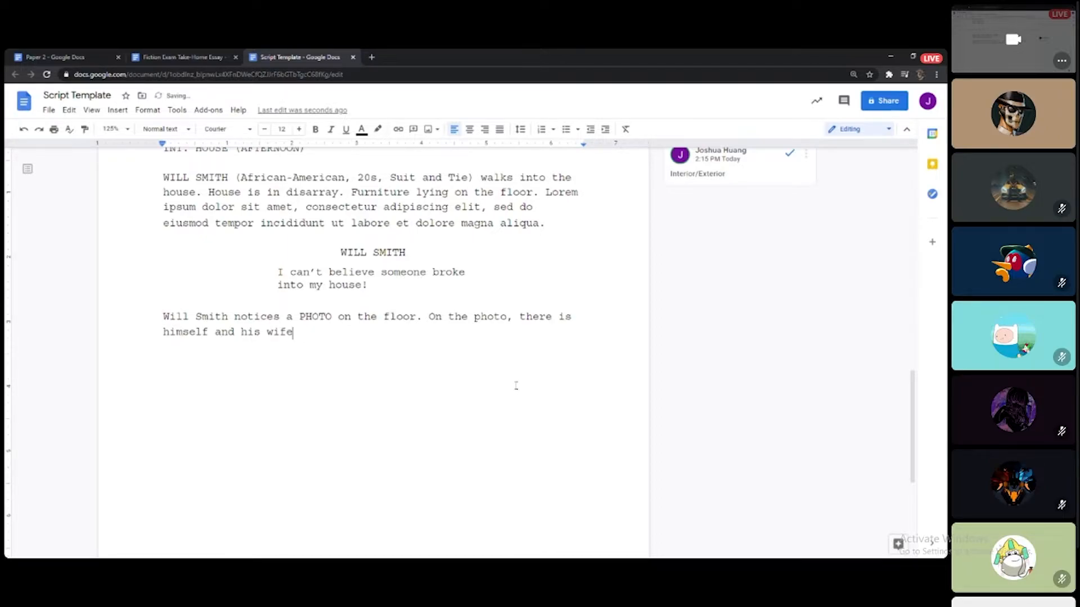
Reword the end of the action sentence to "himself, his wife, and children.".
{"action": "double_click", "coordinate": [228, 332]}
{"action": "key", "text": "BackSpace"}
{"action": "type", "text": ","}
{"action": "key", "text": "End"}
{"action": "type", "text": ", and child"}
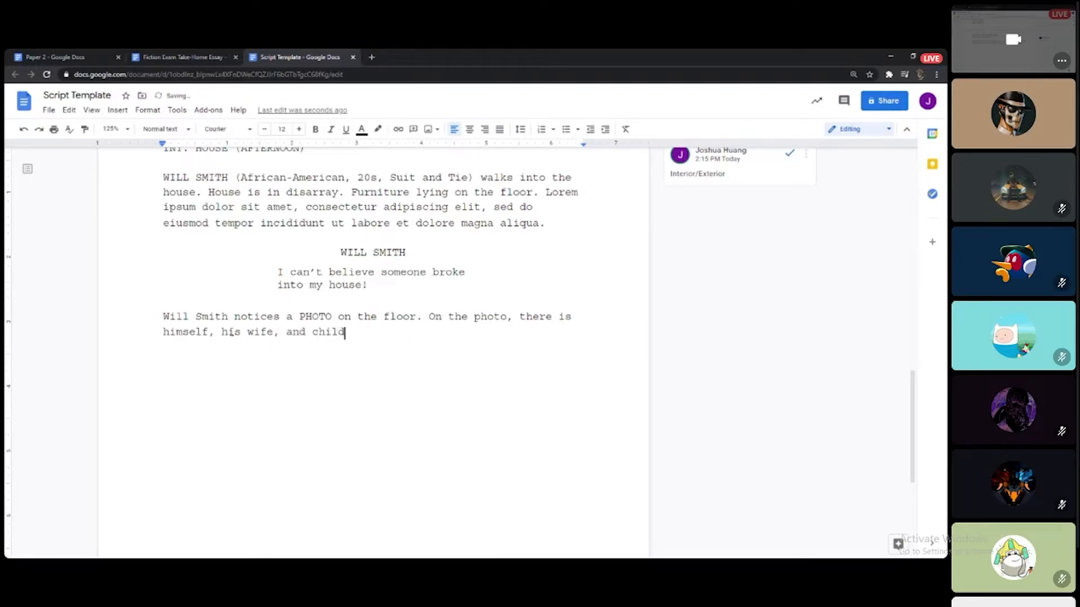
{"action": "type", "text": "ren."}
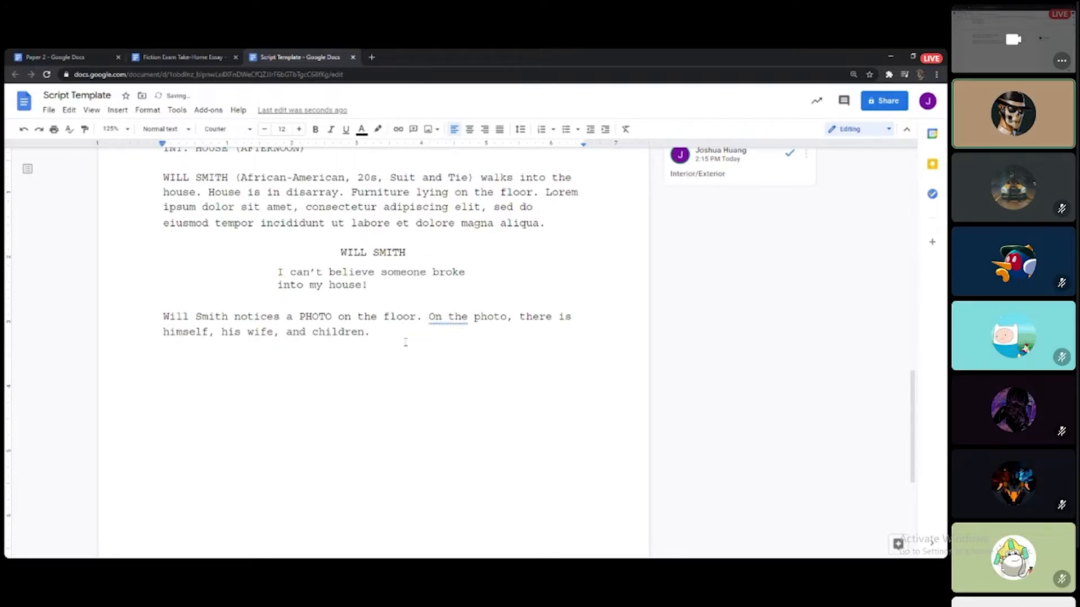
Copy the character name with its dialogue table and paste it below the second action paragraph, separated by a blank line.
{"action": "left_click", "coordinate": [454, 319]}
{"action": "left_click", "coordinate": [446, 350]}
{"action": "left_click_drag", "start_coordinate": [341, 252], "coordinate": [393, 295]}
{"action": "key", "text": "ctrl+c"}
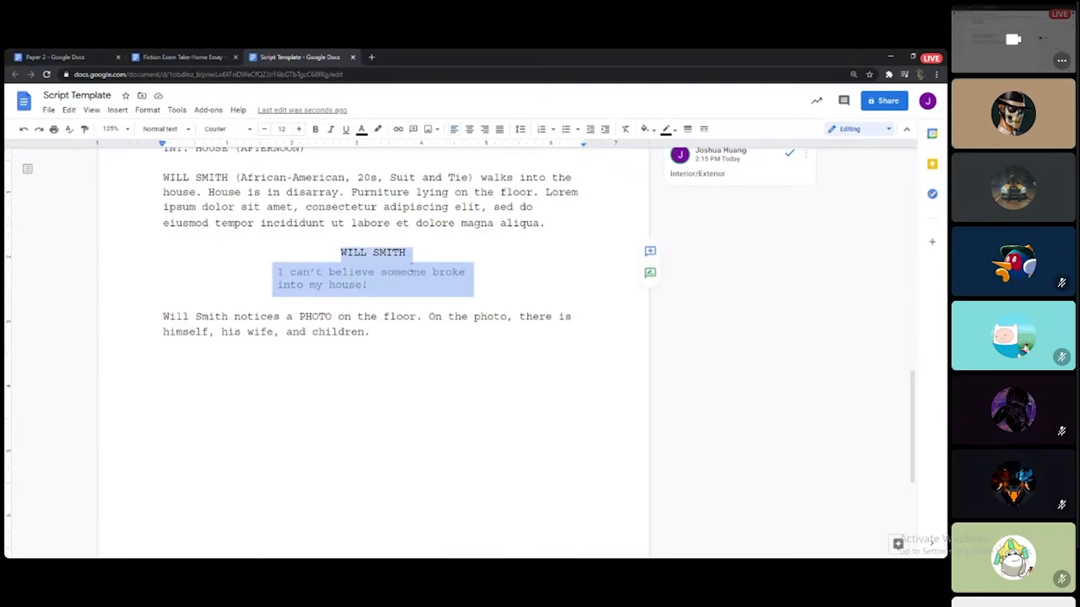
{"action": "left_click", "coordinate": [404, 373]}
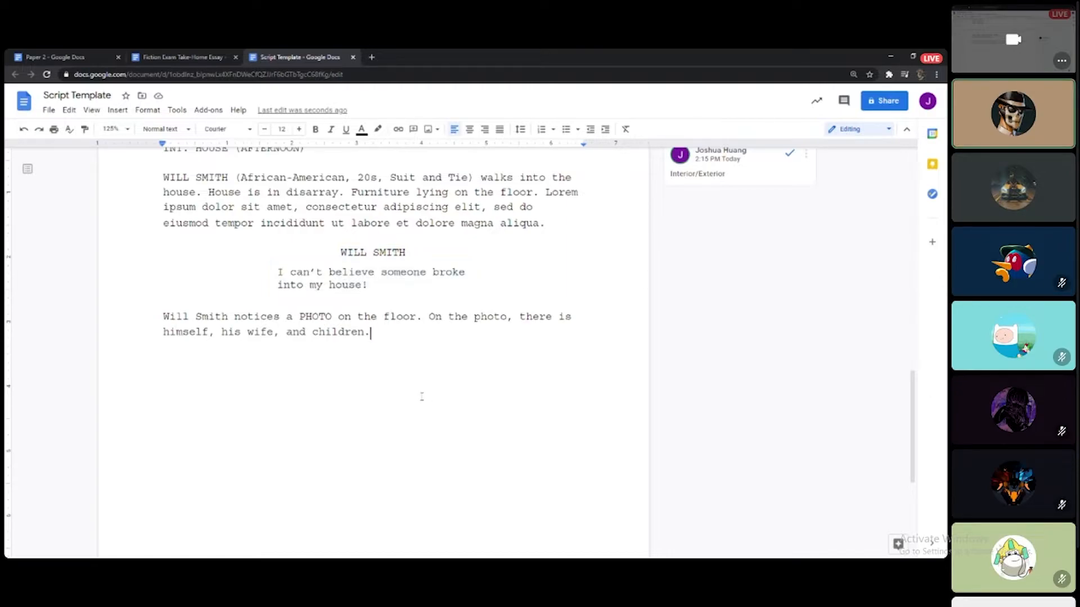
{"action": "key", "text": "Return"}
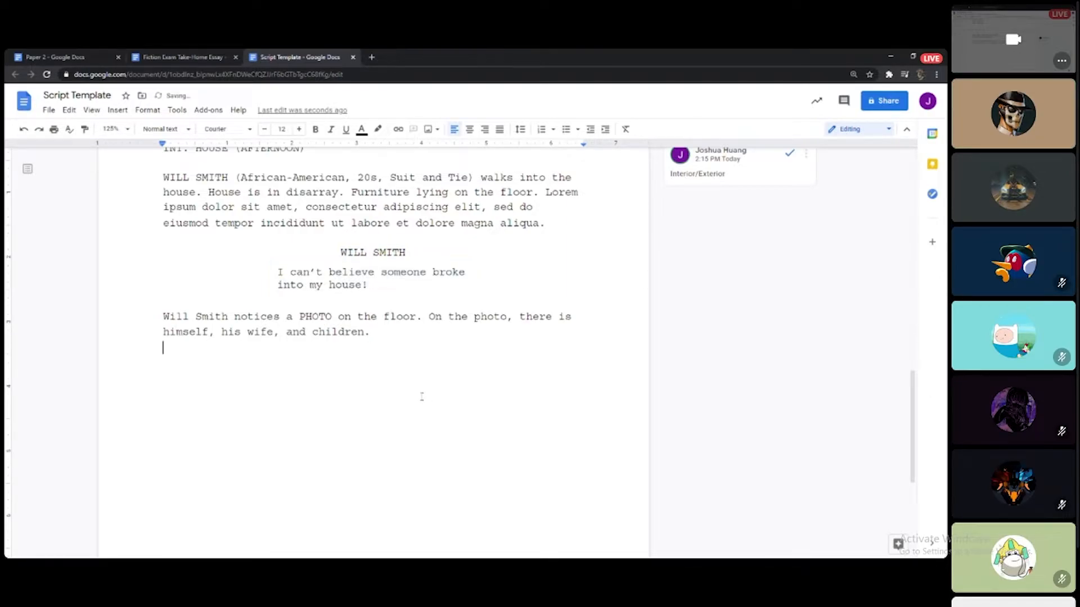
{"action": "key", "text": "ctrl+v"}
{"action": "left_click", "coordinate": [438, 334]}
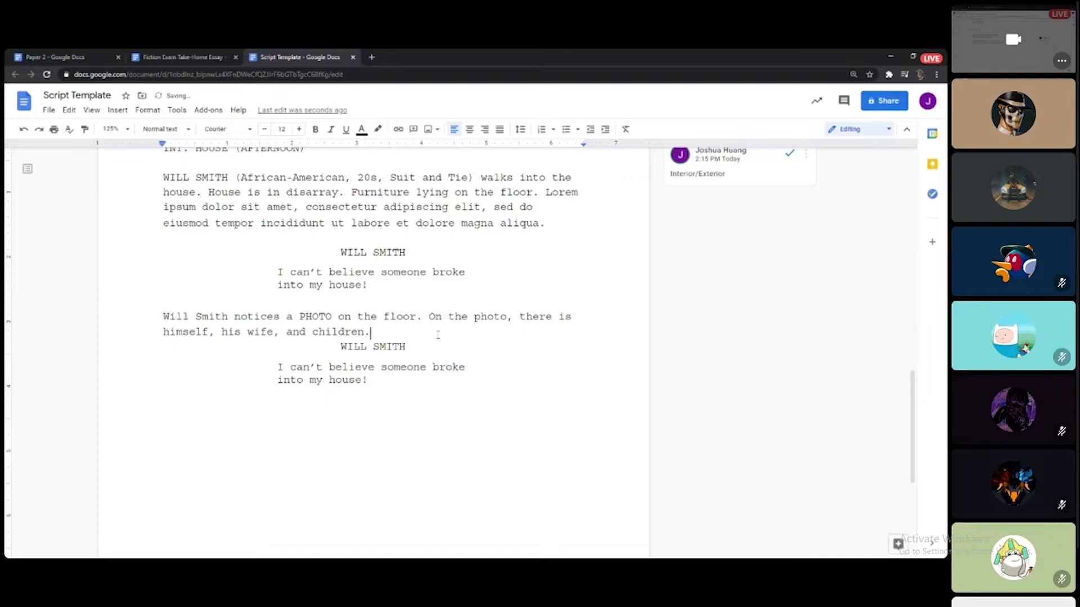
{"action": "key", "text": "Return"}
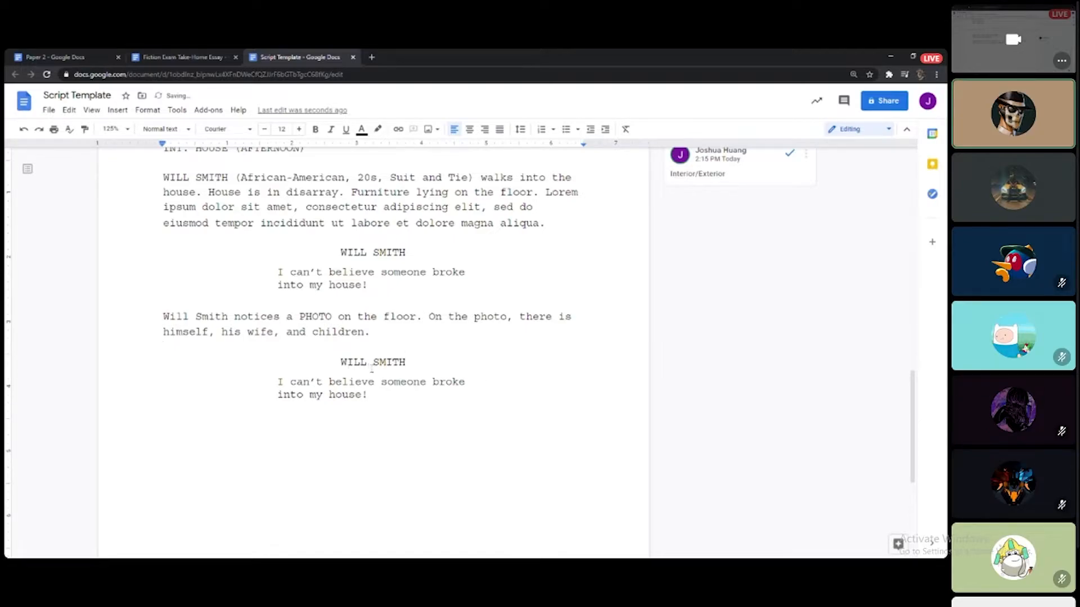
Add "(CONT'D)" after the character name in the pasted dialogue block.
{"action": "key", "text": "BackSpace"}
{"action": "left_click", "coordinate": [416, 363]}
{"action": "type", "text": "("}
{"action": "type", "text": "CON'T"}
{"action": "key", "text": "BackSpace"}
{"action": "type", "text": "D)"}
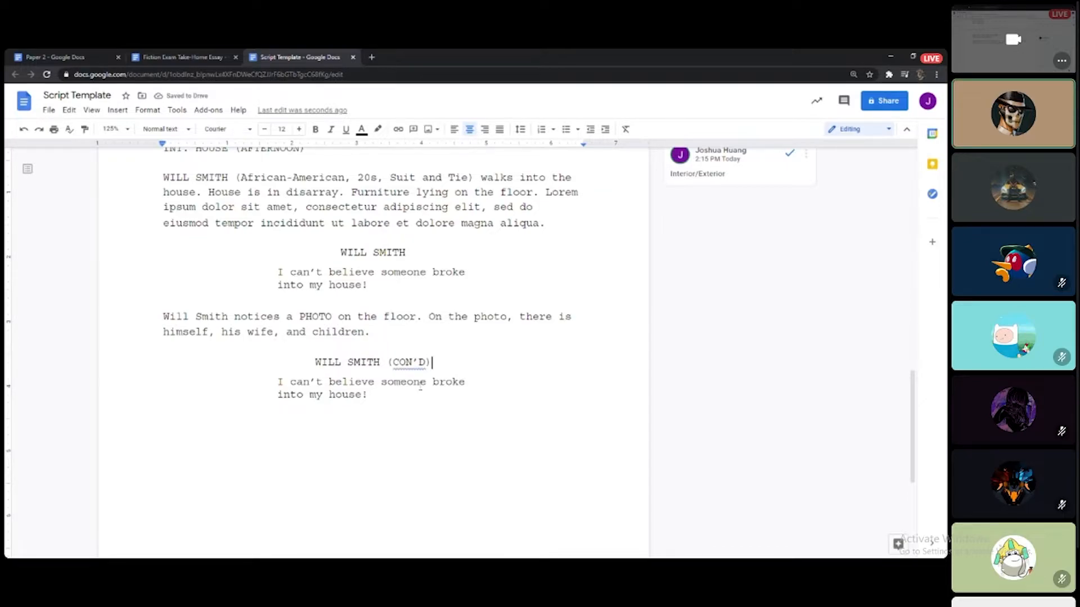
{"action": "key", "text": "Left"}
{"action": "key", "text": "Left"}
{"action": "key", "text": "Left"}
{"action": "type", "text": "T"}
Start a comment on CONT'D in the second character name with the line "CONT'D - Continued".
{"action": "left_click", "coordinate": [456, 360]}
{"action": "left_click_drag", "start_coordinate": [389, 364], "coordinate": [429, 363]}
{"action": "left_click", "coordinate": [650, 361]}
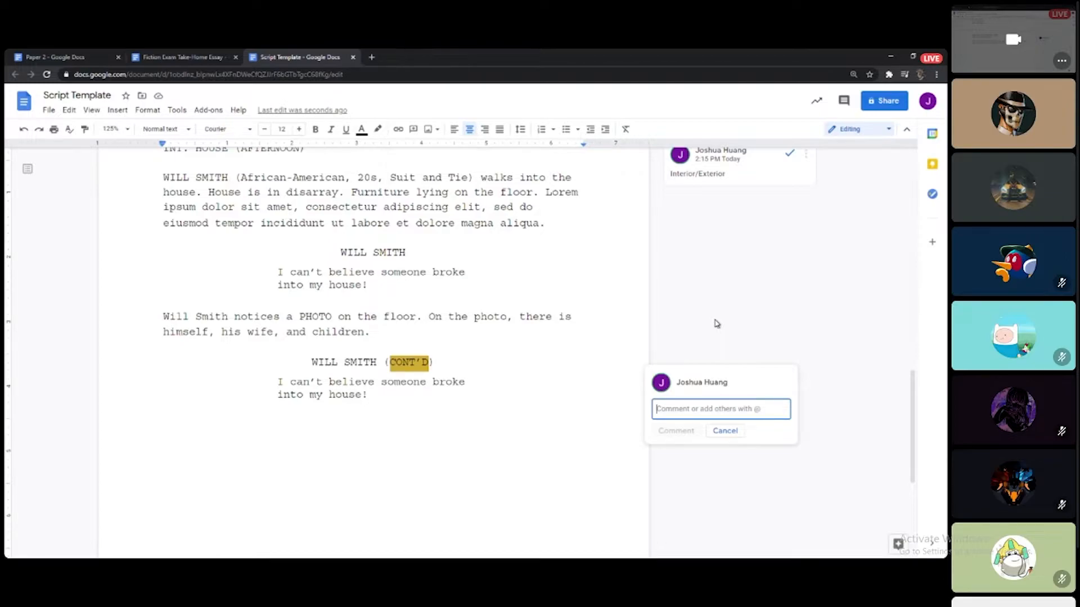
{"action": "type", "text": "CONT'D - Cont"}
{"action": "key", "text": "BackSpace"}
{"action": "key", "text": "BackSpace"}
{"action": "key", "text": "BackSpace"}
{"action": "type", "text": "ontinued"}
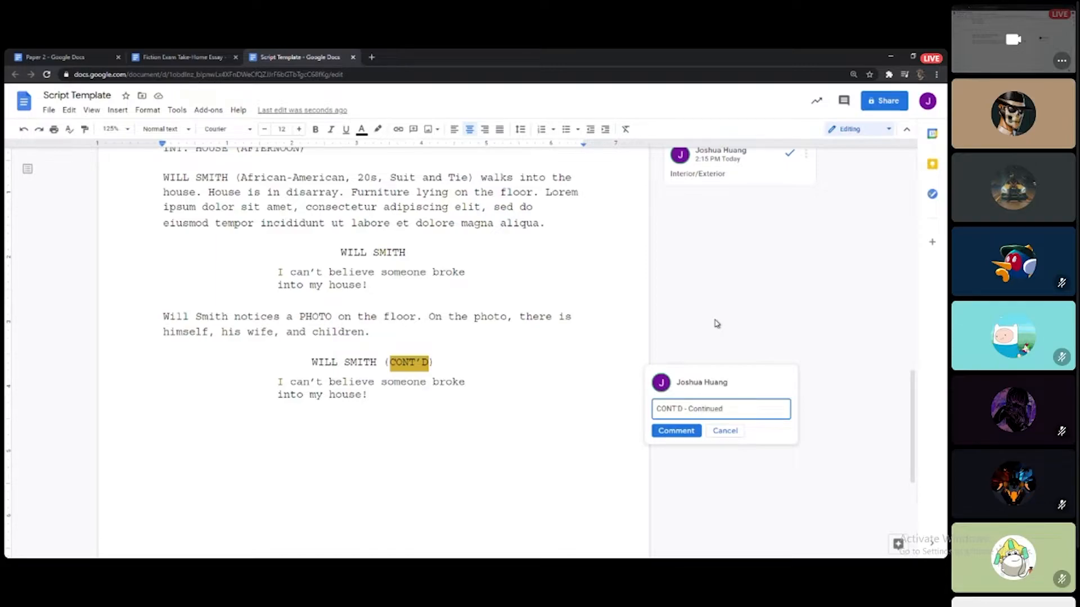
Add the lines "V.O. - Voiceover" and "O.S. - Offscreen" to the CONT'D comment and post it.
{"action": "key", "text": "Return"}
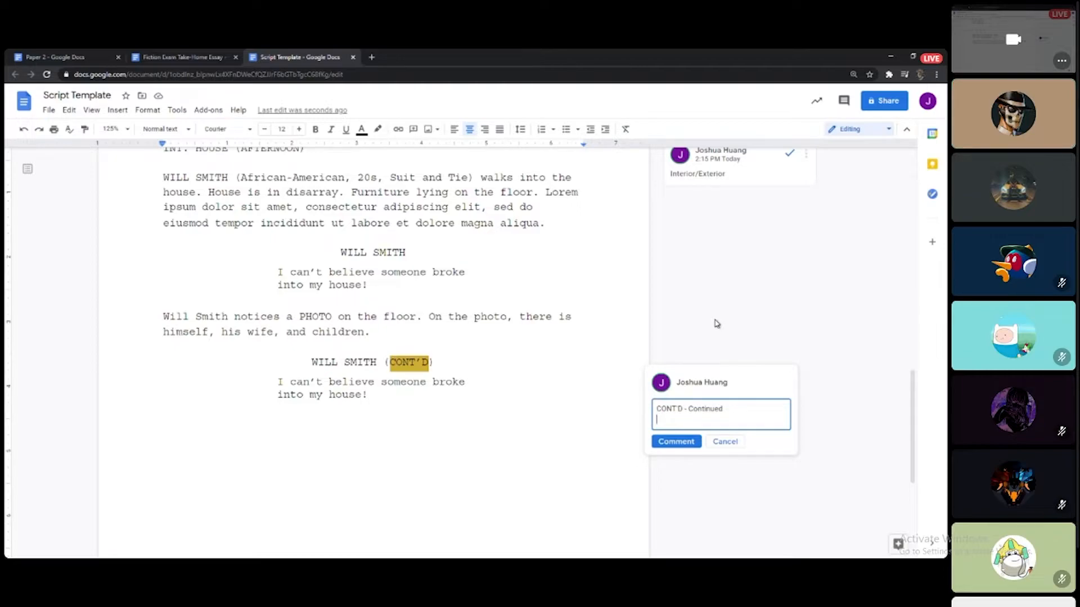
{"action": "type", "text": "V.O - Voiceover"}
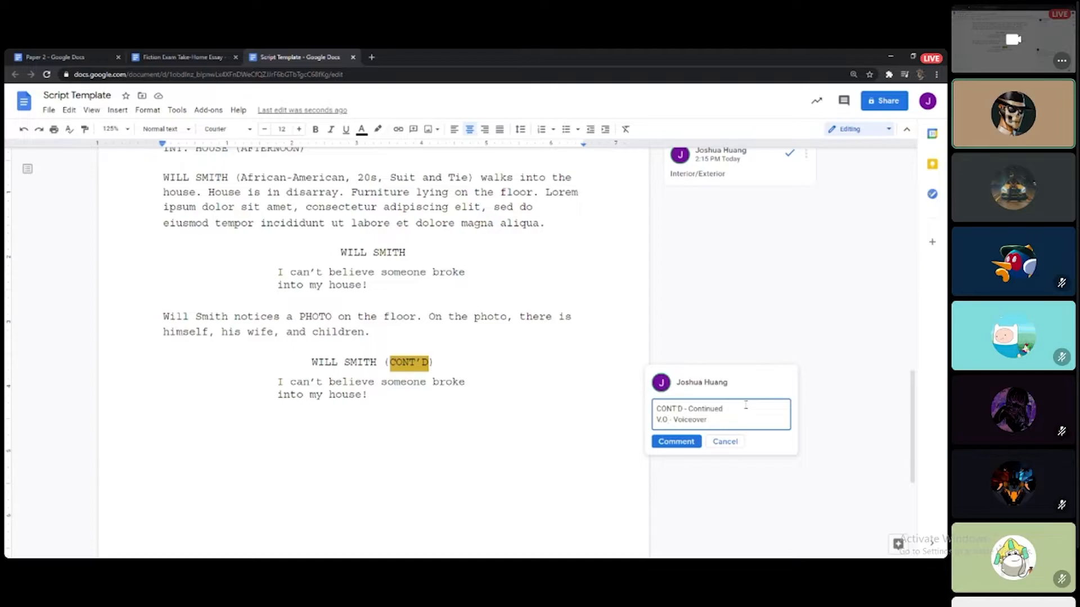
{"action": "type", "text": "."}
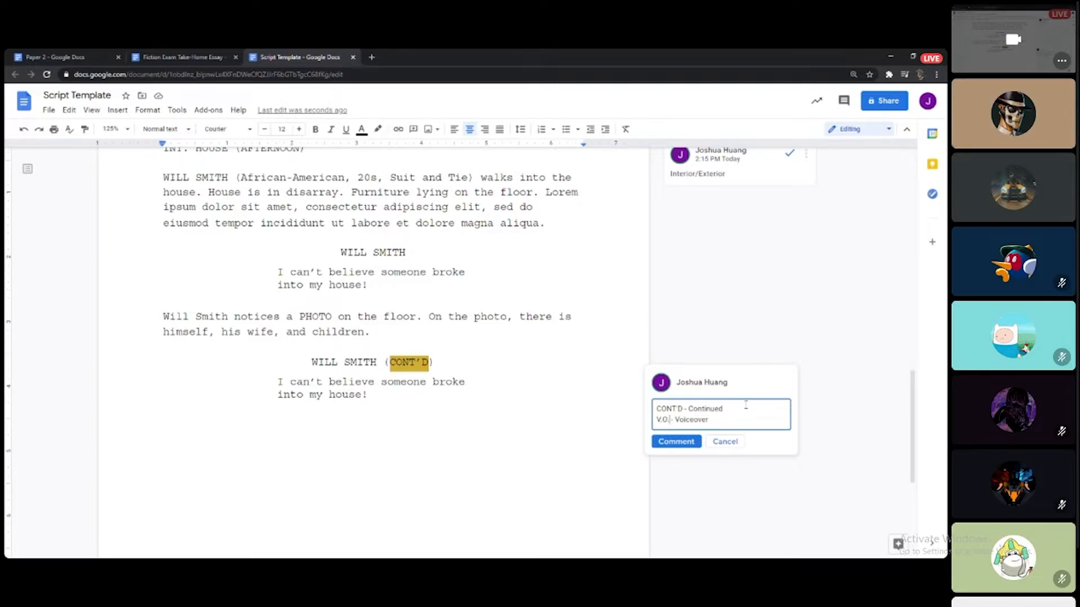
{"action": "key", "text": "Return"}
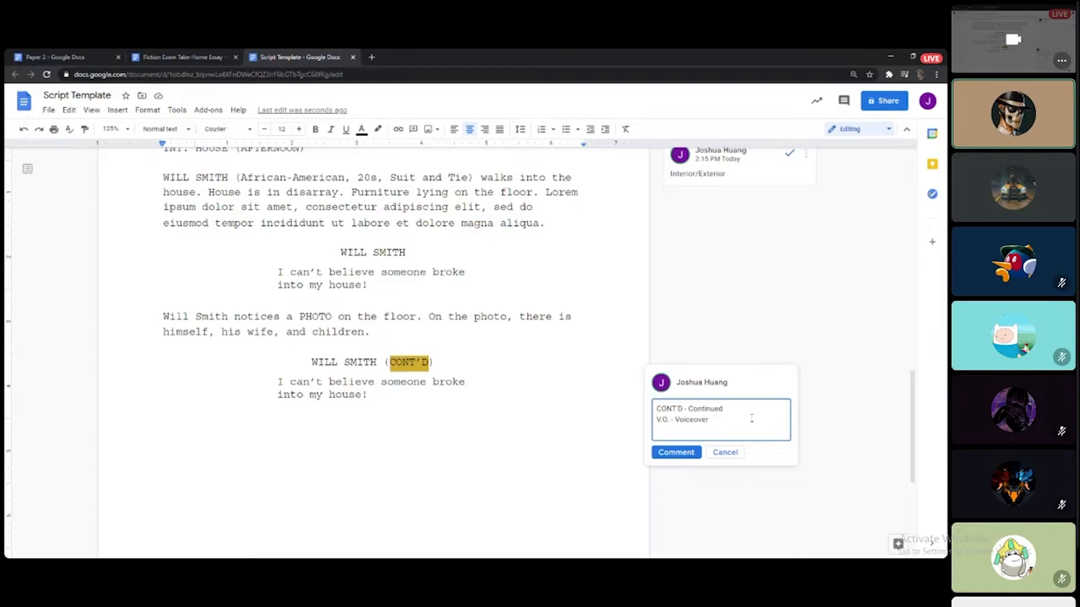
{"action": "type", "text": "O.S. - Offscreen"}
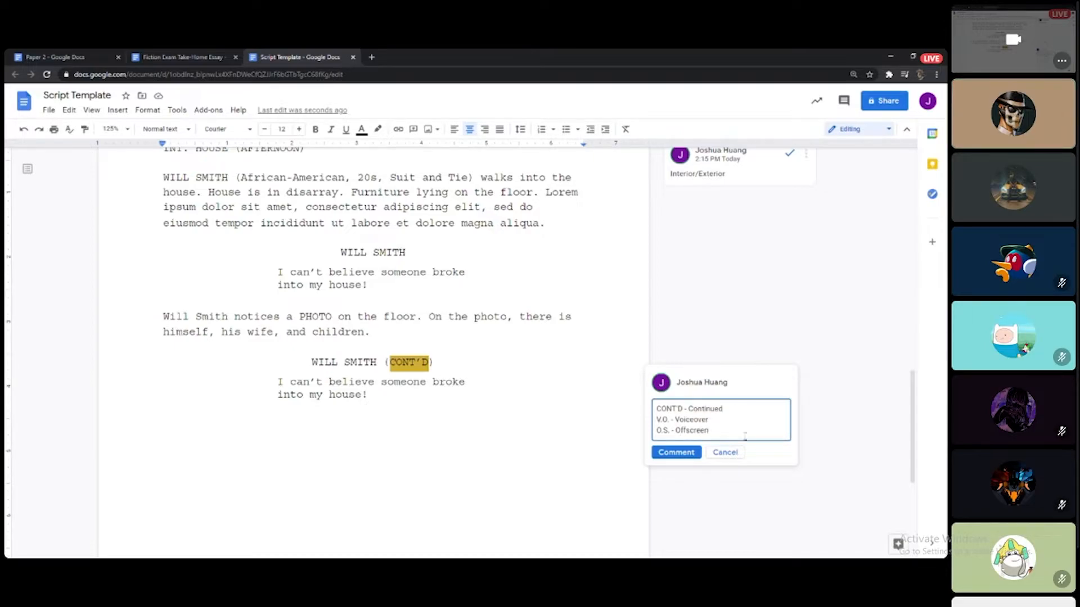
{"action": "left_click", "coordinate": [675, 453]}
{"action": "left_click", "coordinate": [410, 363]}
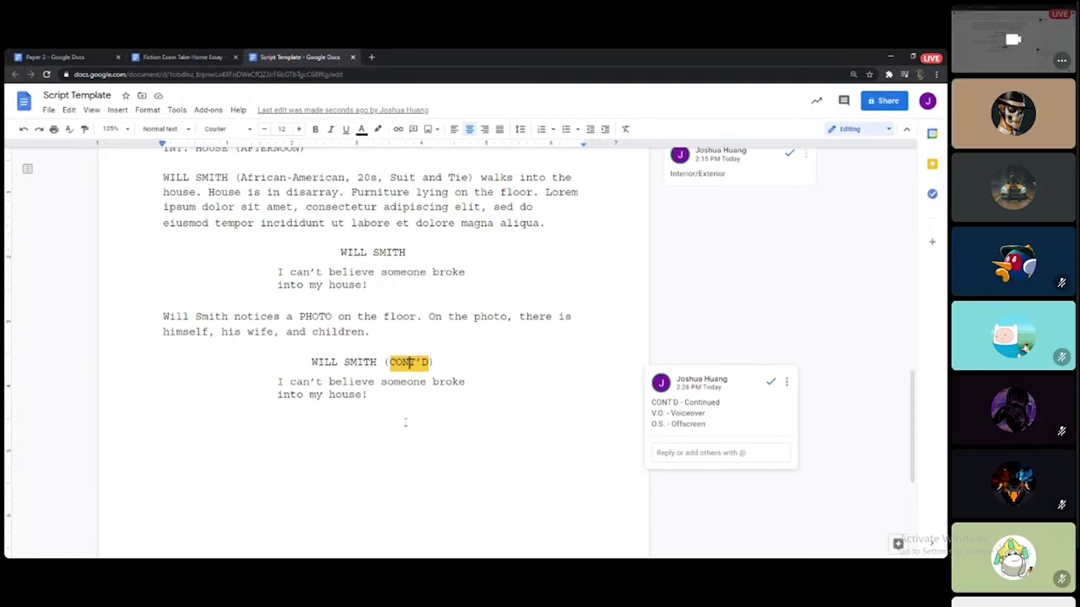
Replace the dialogue under WILL SMITH (CONT'D) with "The photo...".
{"action": "left_click", "coordinate": [284, 395]}
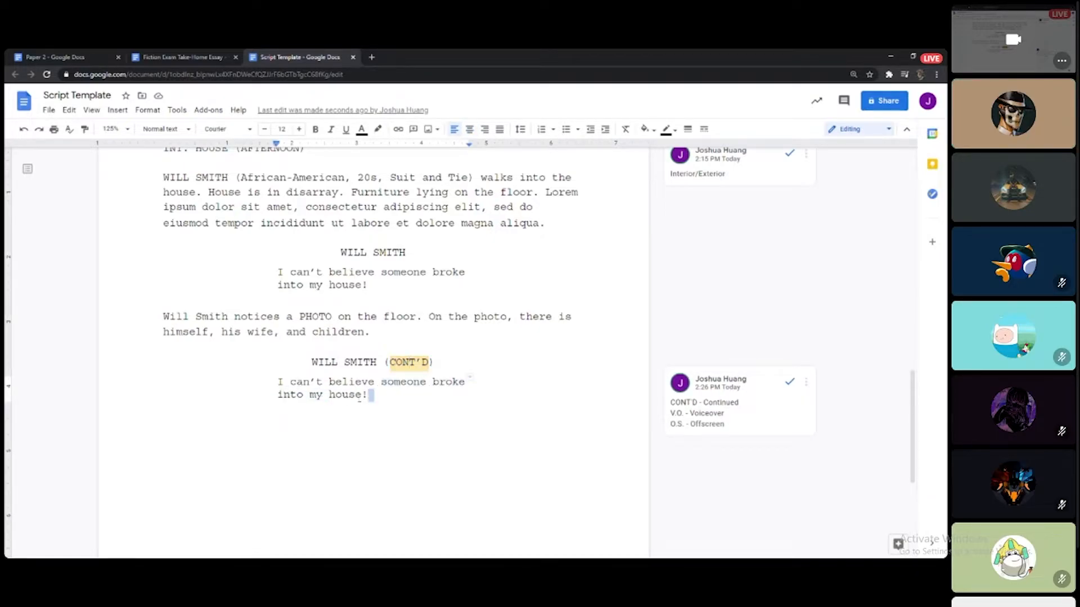
{"action": "left_click_drag", "start_coordinate": [369, 396], "coordinate": [278, 382]}
{"action": "key", "text": "BackSpace"}
{"action": "type", "text": "The photo..."}
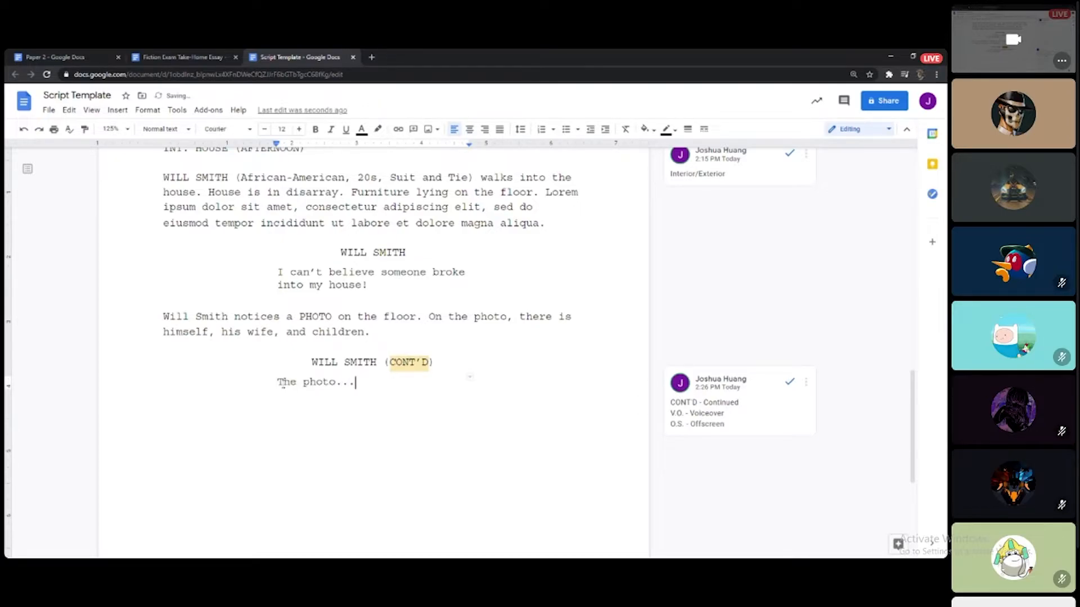
{"action": "key", "text": "Down"}
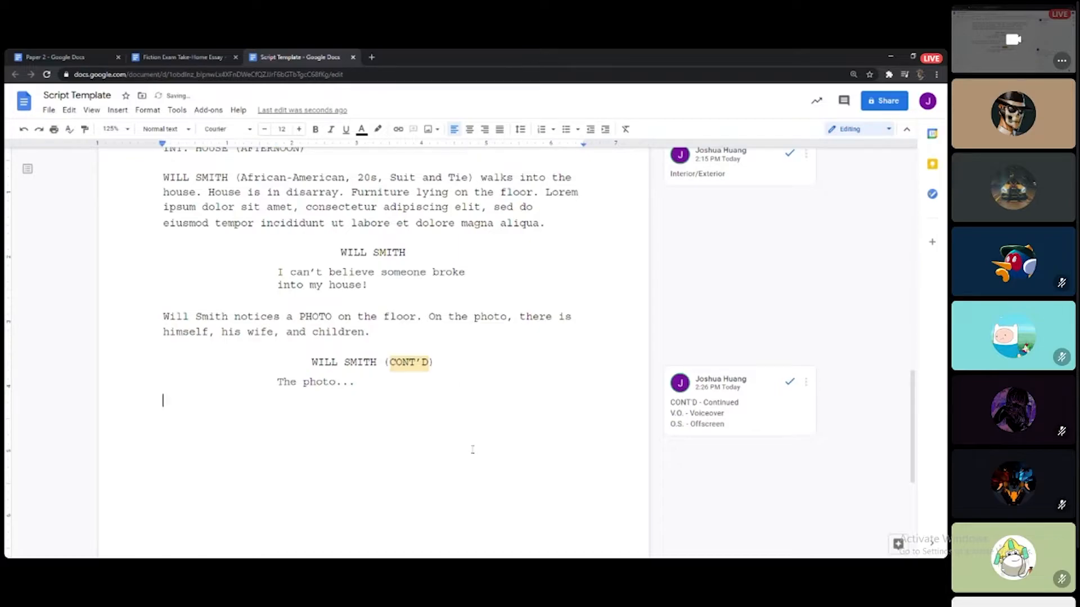
Add a line reading "(Small character action)" under WILL SMITH (CONT'D) and reword it to "(Beat)".
{"action": "left_click", "coordinate": [445, 363]}
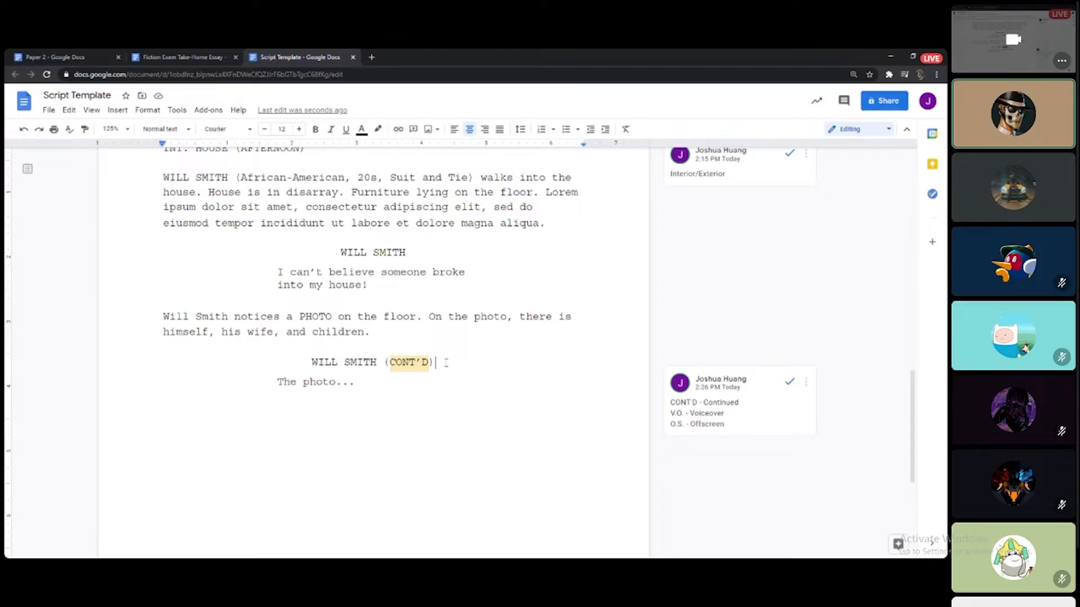
{"action": "key", "text": "Return"}
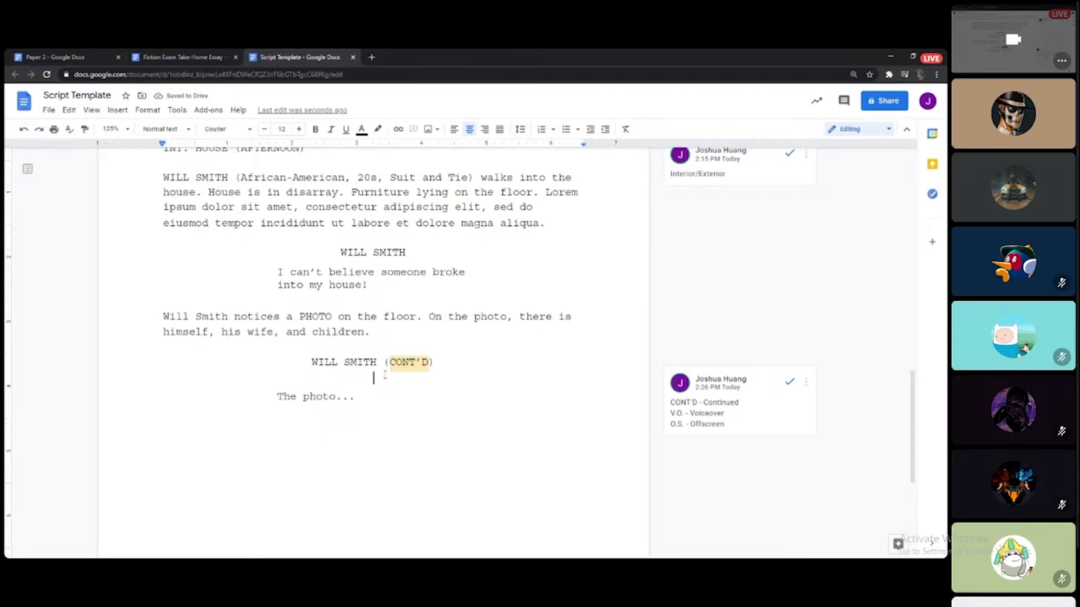
{"action": "type", "text": "(Small character action"}
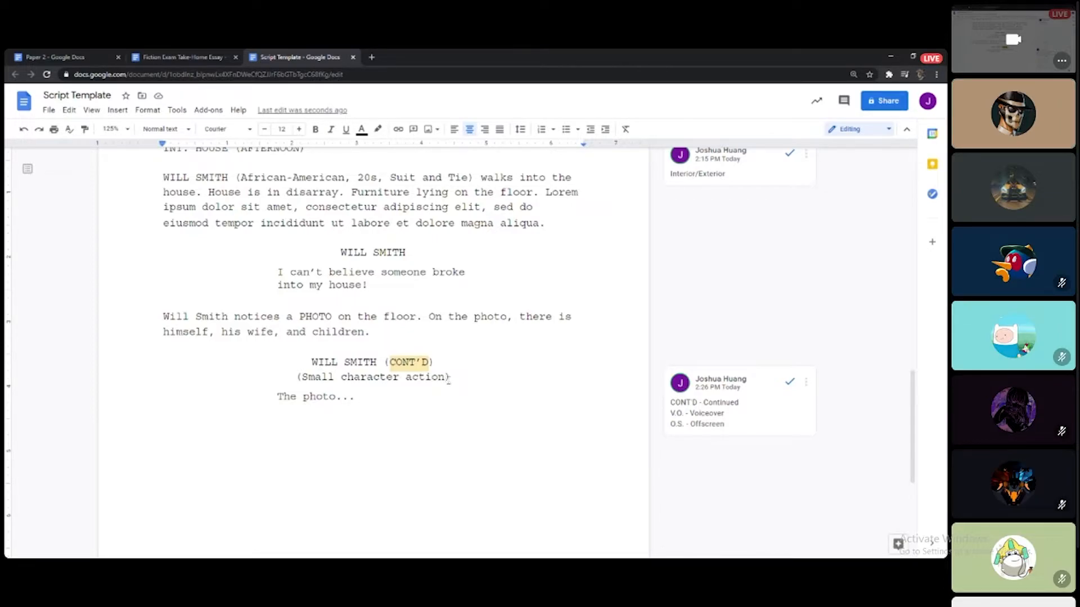
{"action": "left_click_drag", "start_coordinate": [446, 378], "coordinate": [303, 376]}
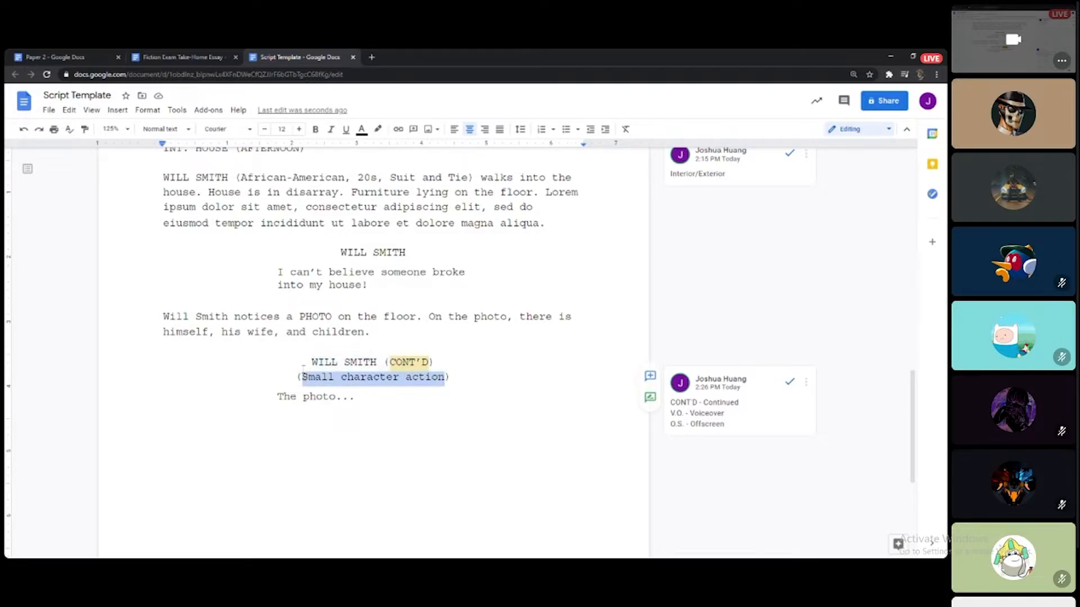
{"action": "type", "text": "Beat"}
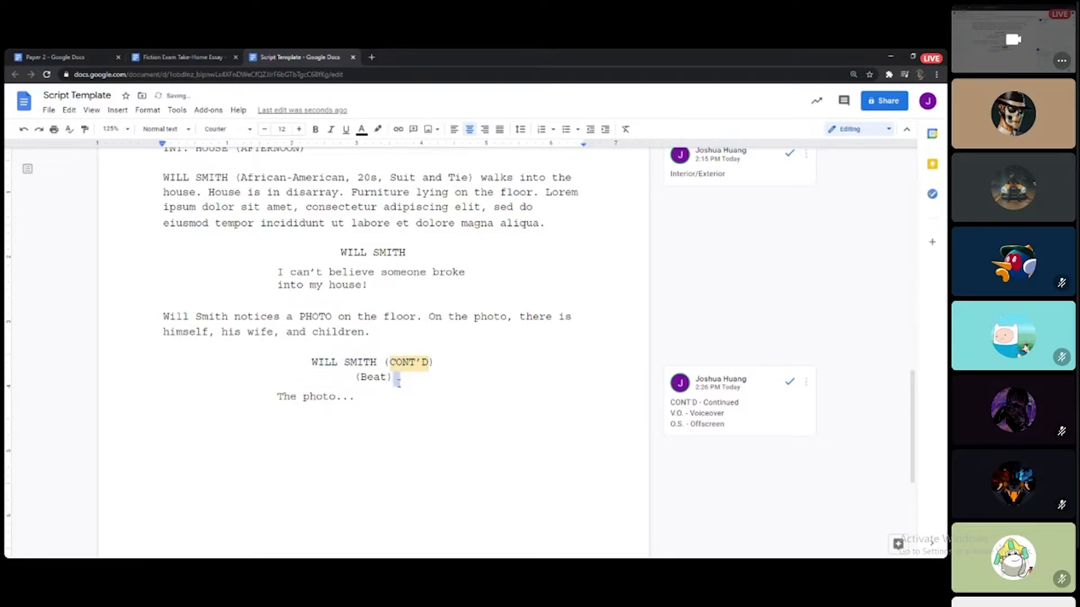
Left-align the "(Beat)" line and indent it so it starts slightly inward of the dialogue text.
{"action": "left_click_drag", "start_coordinate": [393, 378], "coordinate": [355, 381]}
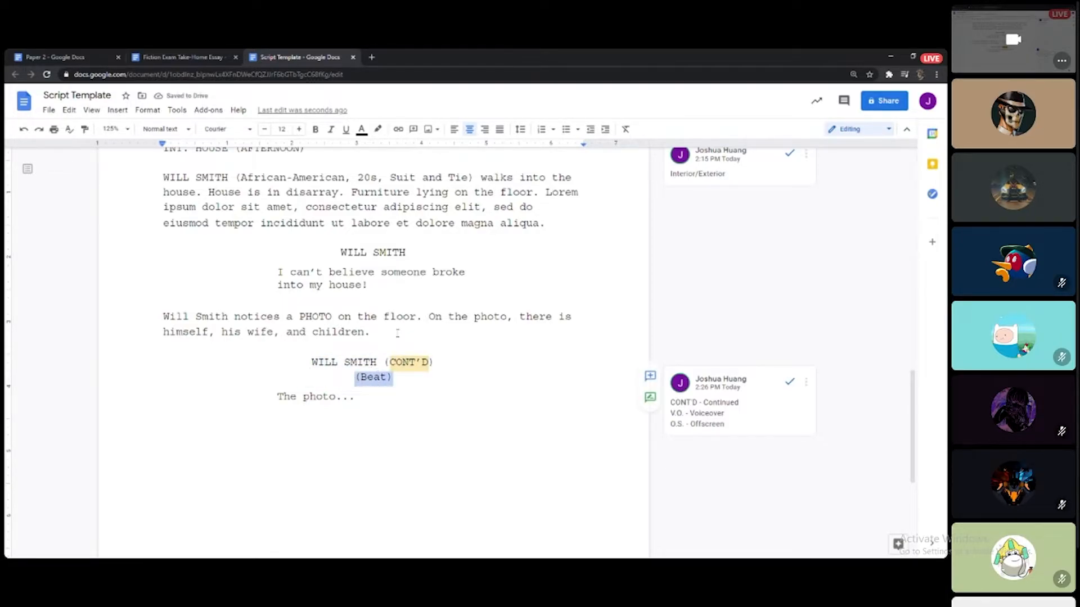
{"action": "left_click", "coordinate": [348, 378]}
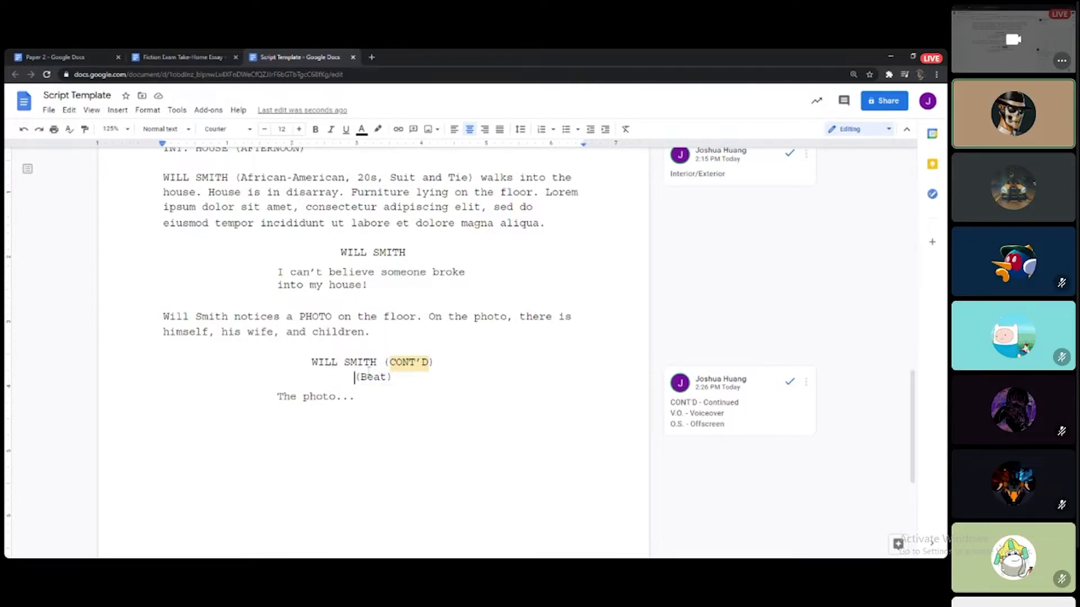
{"action": "key", "text": "ctrl+shift+l"}
{"action": "key", "text": "Tab"}
{"action": "key", "text": "Tab"}
{"action": "key", "text": "Tab"}
{"action": "key", "text": "Tab"}
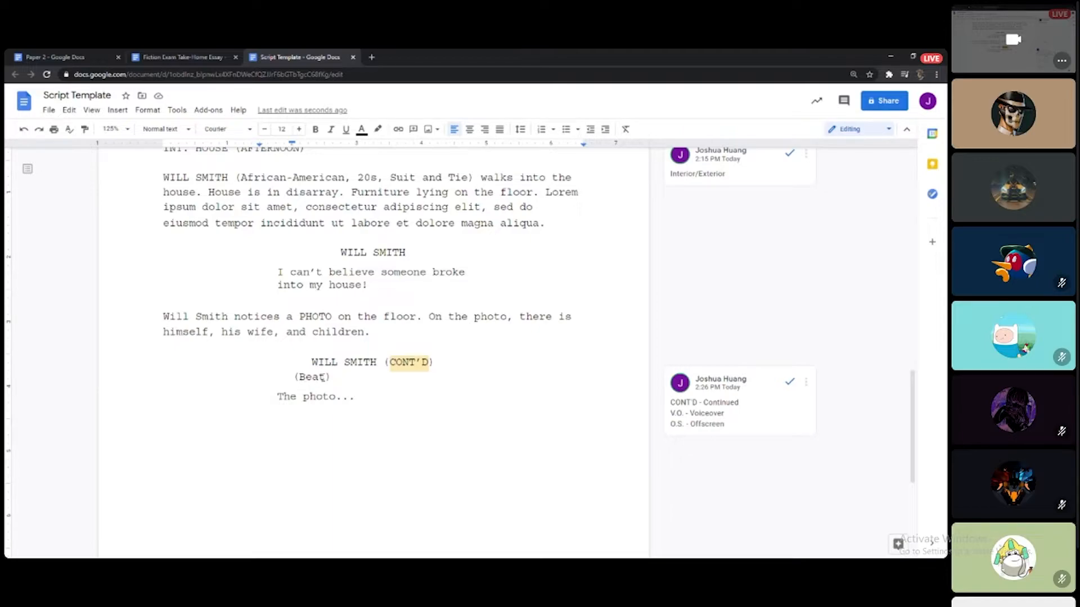
Append "/Emotion" after Beat inside the parentheses and reword the added term to "Voice breaking".
{"action": "left_click", "coordinate": [324, 377]}
{"action": "type", "text": "/Emotion"}
{"action": "left_click", "coordinate": [419, 381]}
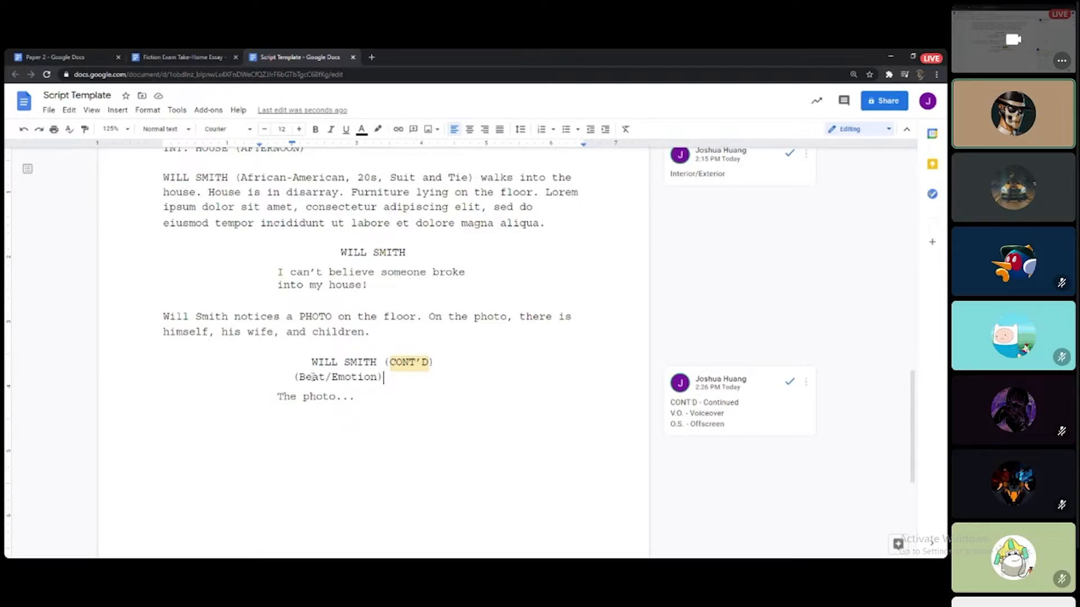
{"action": "double_click", "coordinate": [372, 378]}
{"action": "type", "text": "Voice breaking"}
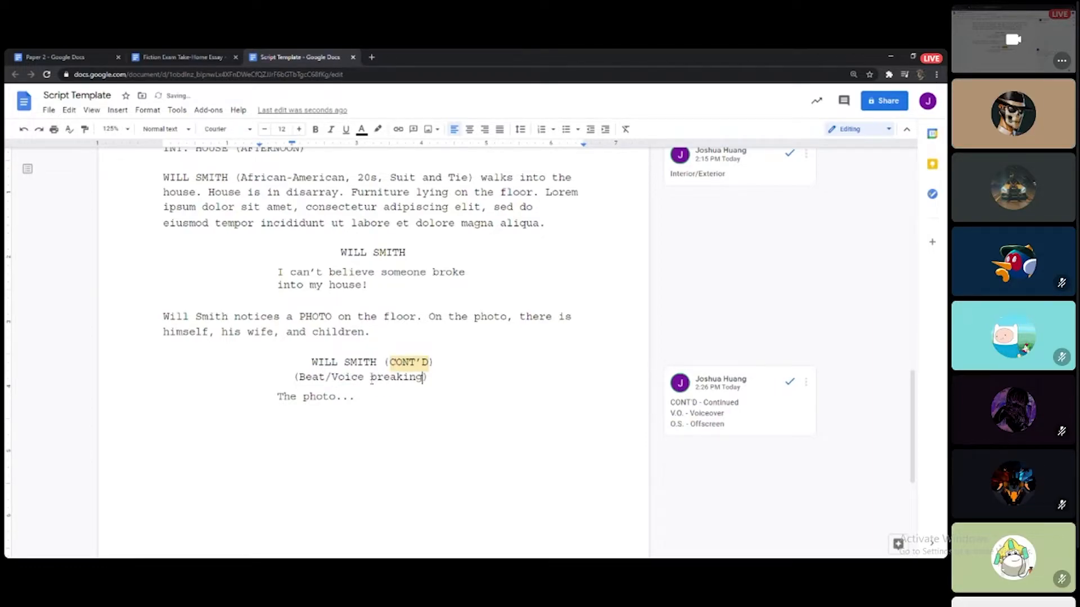
{"action": "left_click", "coordinate": [484, 380]}
{"action": "key", "text": "shift+Up"}
{"action": "key", "text": "shift+Up"}
{"action": "key", "text": "shift+Up"}
{"action": "key", "text": "shift+Up"}
{"action": "key", "text": "shift+Up"}
{"action": "key", "text": "shift+Up"}
{"action": "key", "text": "shift+Up"}
{"action": "key", "text": "shift+Up"}
{"action": "key", "text": "shift+Up"}
{"action": "key", "text": "shift+Up"}
{"action": "key", "text": "shift+Up"}
{"action": "key", "text": "shift+Up"}
{"action": "key", "text": "shift+Up"}
{"action": "key", "text": "shift+Up"}
{"action": "key", "text": "shift+Down"}
{"action": "key", "text": "shift+Down"}
{"action": "key", "text": "shift+Down"}
{"action": "key", "text": "shift+Down"}
{"action": "key", "text": "shift+Down"}
{"action": "key", "text": "shift+Down"}
{"action": "key", "text": "shift+Down"}
{"action": "key", "text": "shift+Down"}
{"action": "key", "text": "shift+Down"}
{"action": "key", "text": "shift+Down"}
{"action": "key", "text": "shift+Down"}
{"action": "key", "text": "shift+Down"}
{"action": "key", "text": "shift+Down"}
{"action": "key", "text": "shift+Down"}
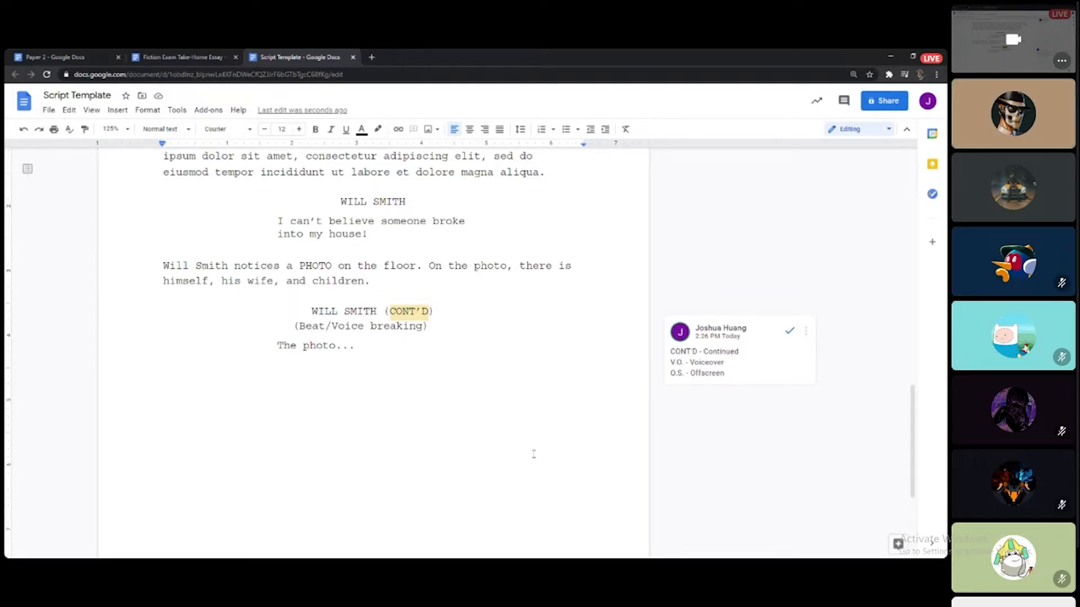
Start a new action line below the "The photo..." dialogue with "At the front door, a".
{"action": "type", "text": "A"}
{"action": "key", "text": "BackSpace"}
{"action": "key", "text": "BackSpace"}
{"action": "type", "text": "To the"}
{"action": "key", "text": "BackSpace"}
{"action": "key", "text": "BackSpace"}
{"action": "key", "text": "BackSpace"}
{"action": "key", "text": "BackSpace"}
{"action": "key", "text": "BackSpace"}
{"action": "key", "text": "BackSpace"}
{"action": "type", "text": "At the front door, a"}
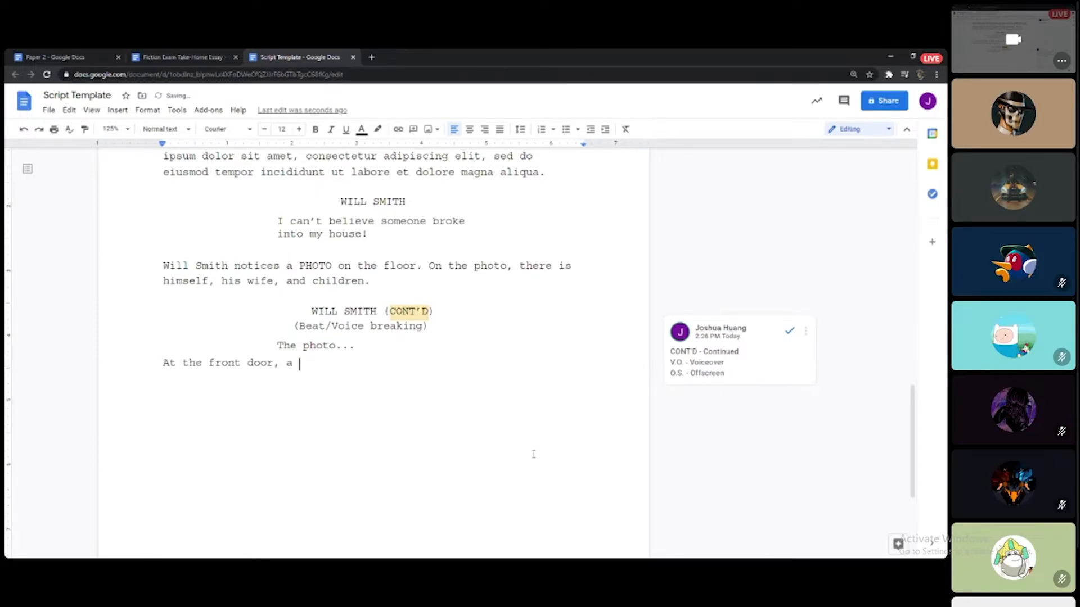
Continue the action line with "KNOCKING can be heard. Will Smith walks over and opens it.".
{"action": "type", "text": "KNOCKING can be hard"}
{"action": "key", "text": "BackSpace"}
{"action": "key", "text": "BackSpace"}
{"action": "type", "text": "rd"}
{"action": "key", "text": "BackSpace"}
{"action": "key", "text": "BackSpace"}
{"action": "key", "text": "BackSpace"}
{"action": "type", "text": "eard. Will "}
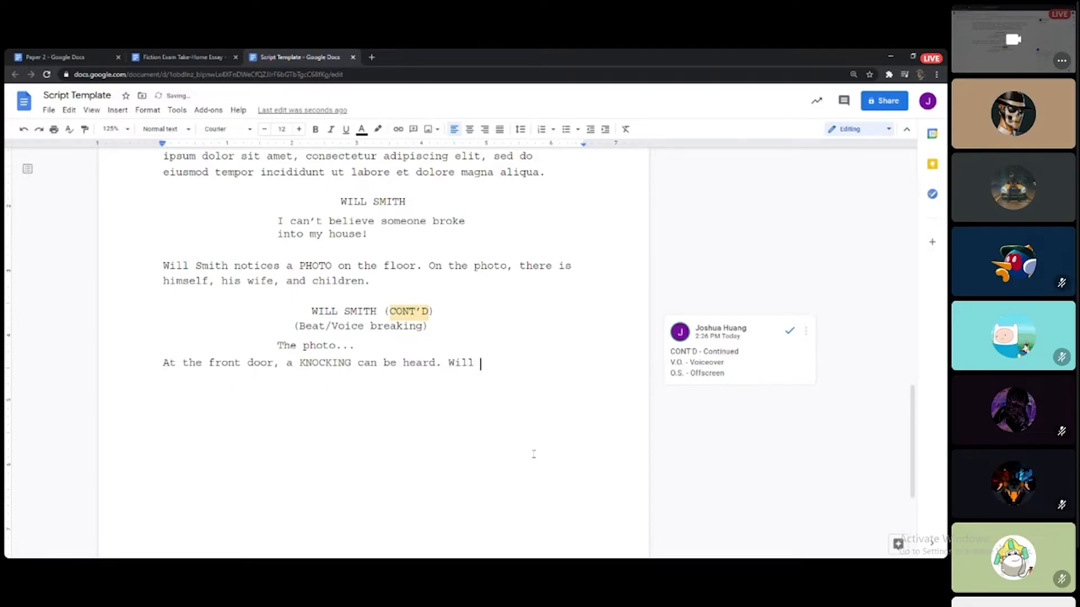
{"action": "type", "text": "Smith walks over an"}
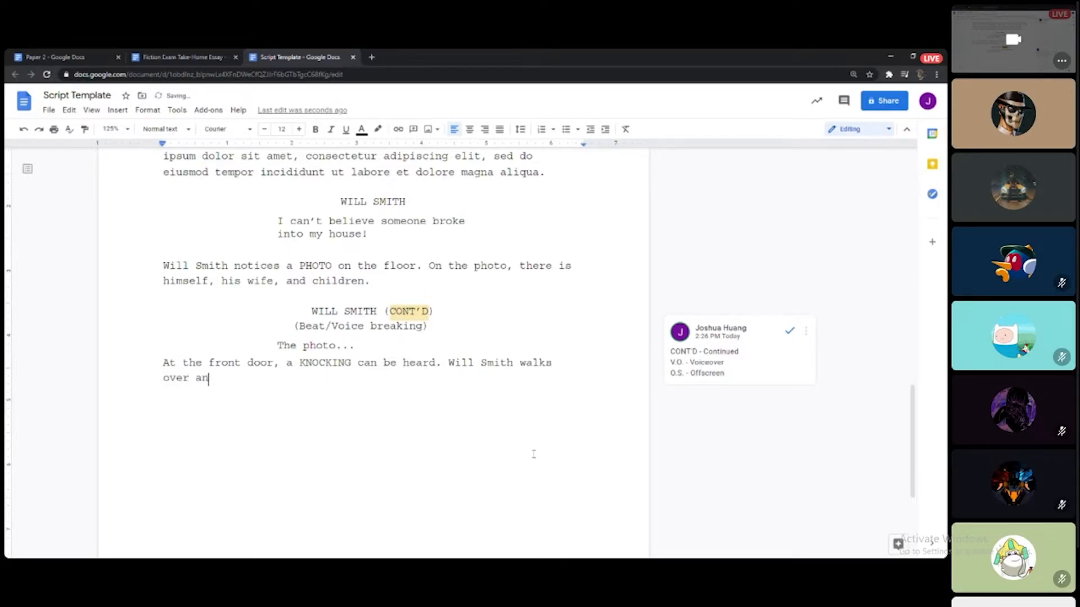
{"action": "type", "text": "d opens it. A"}
End the action paragraph with the new character's first name in capitals followed by "appears.".
{"action": "type", "text": "ROO"}
{"action": "key", "text": "BackSpace"}
{"action": "key", "text": "BackSpace"}
{"action": "key", "text": "BackSpace"}
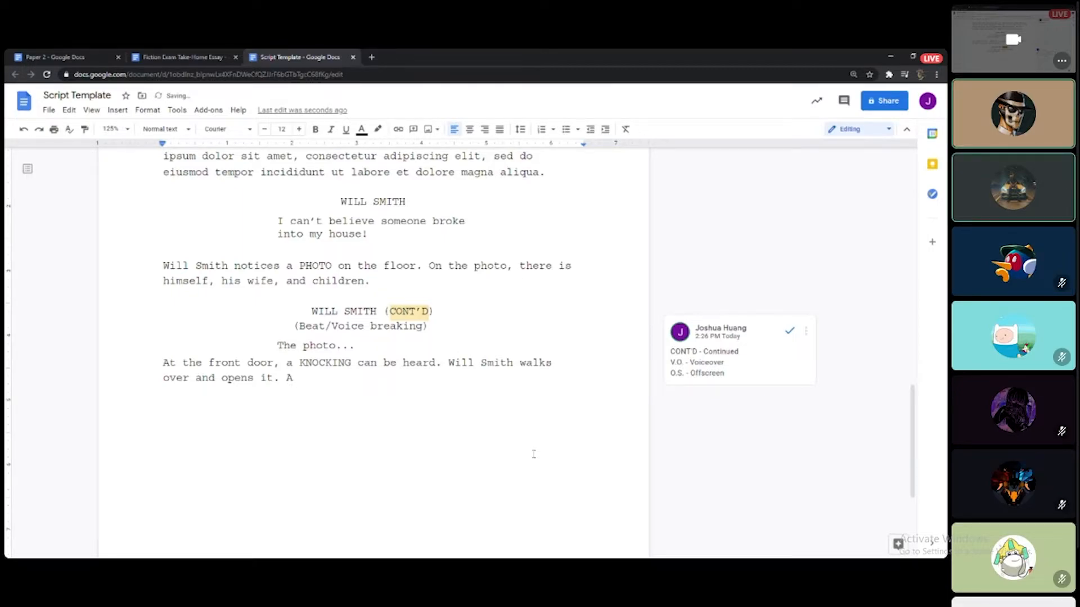
{"action": "type", "text": "R"}
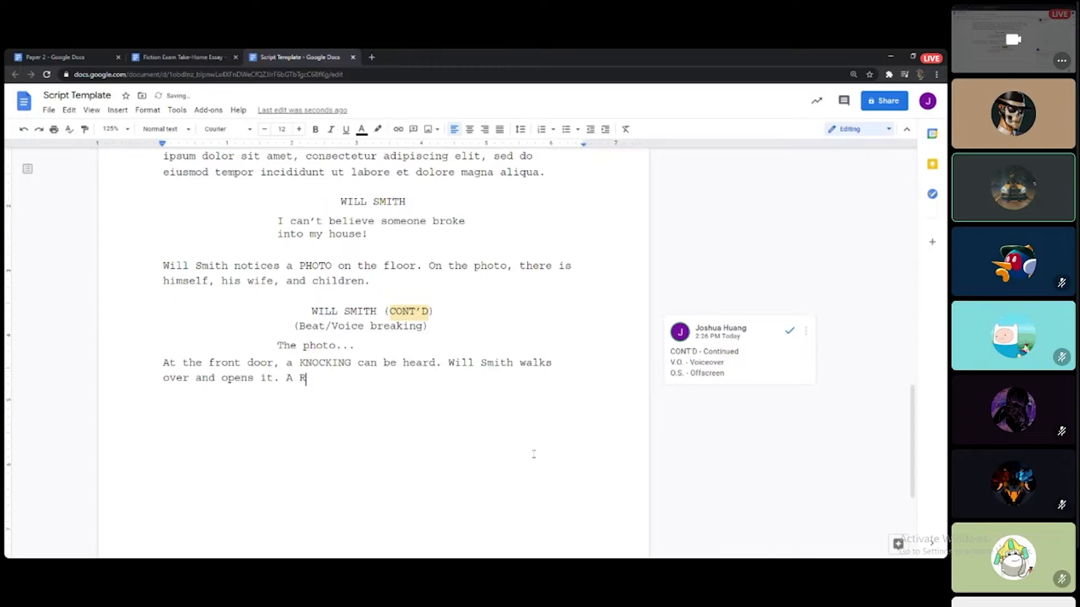
{"action": "type", "text": "AKK"}
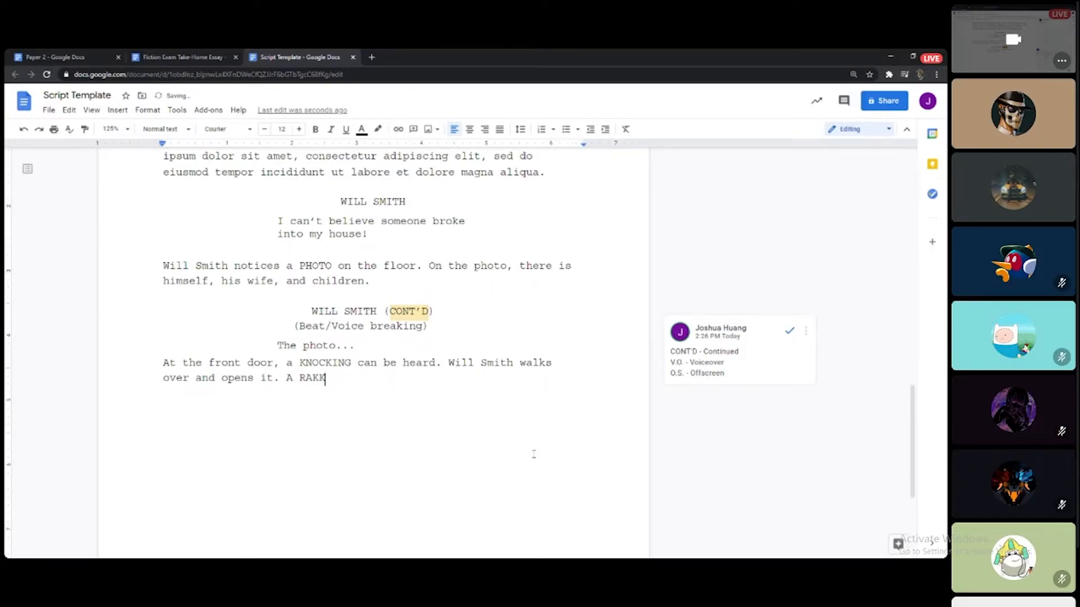
{"action": "type", "text": "E"}
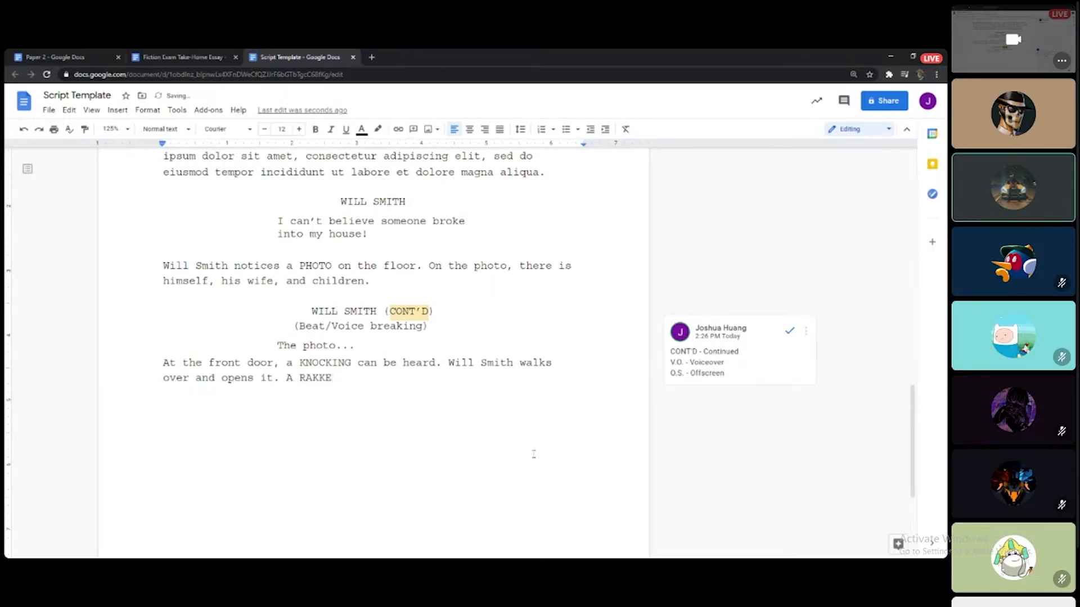
{"action": "key", "text": "BackSpace"}
{"action": "key", "text": "BackSpace"}
{"action": "type", "text": "W"}
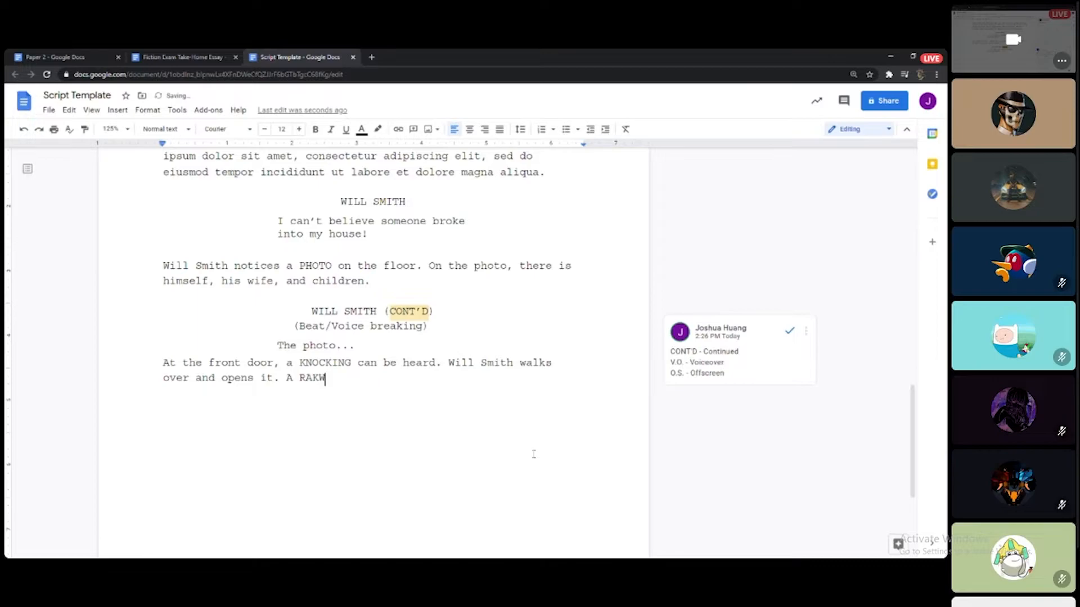
{"action": "type", "text": "SH"}
{"action": "key", "text": "BackSpace"}
{"action": "key", "text": "BackSpace"}
{"action": "left_click", "coordinate": [405, 386]}
{"action": "type", "text": "appears."}
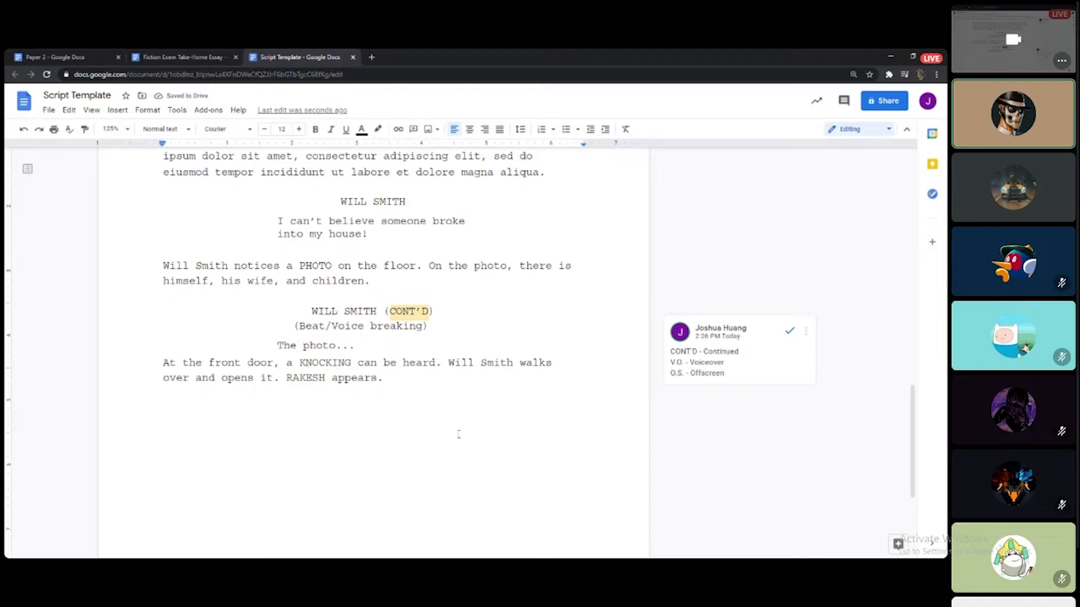
Insert a parenthetical description after the new character's name in the last action paragraph: "(Bald, Hawaiian shirt, sunglasses, 20)".
{"action": "left_click", "coordinate": [332, 378]}
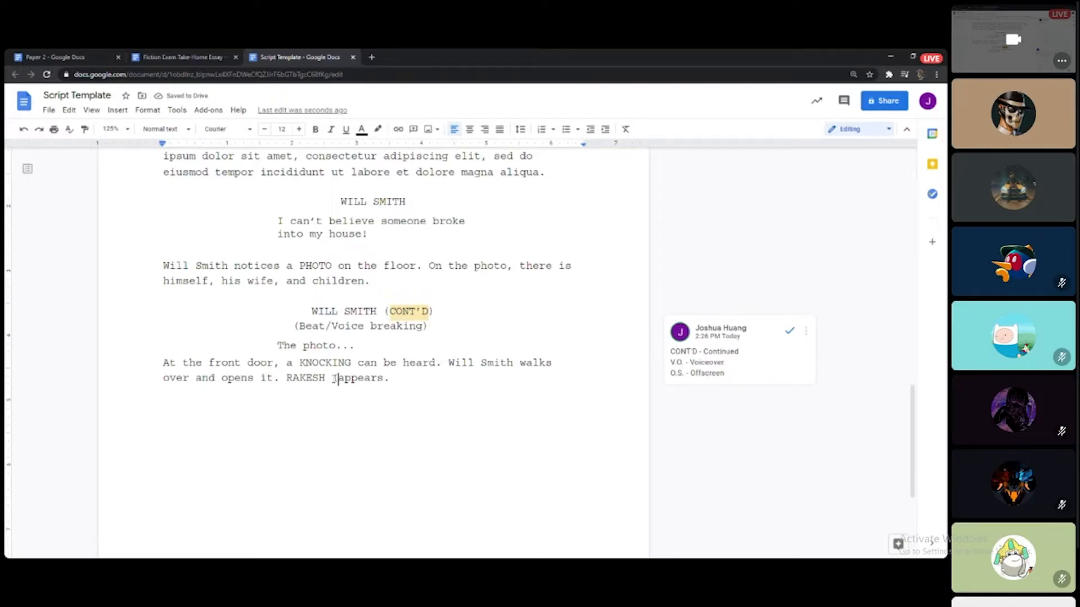
{"action": "type", "text": "()"}
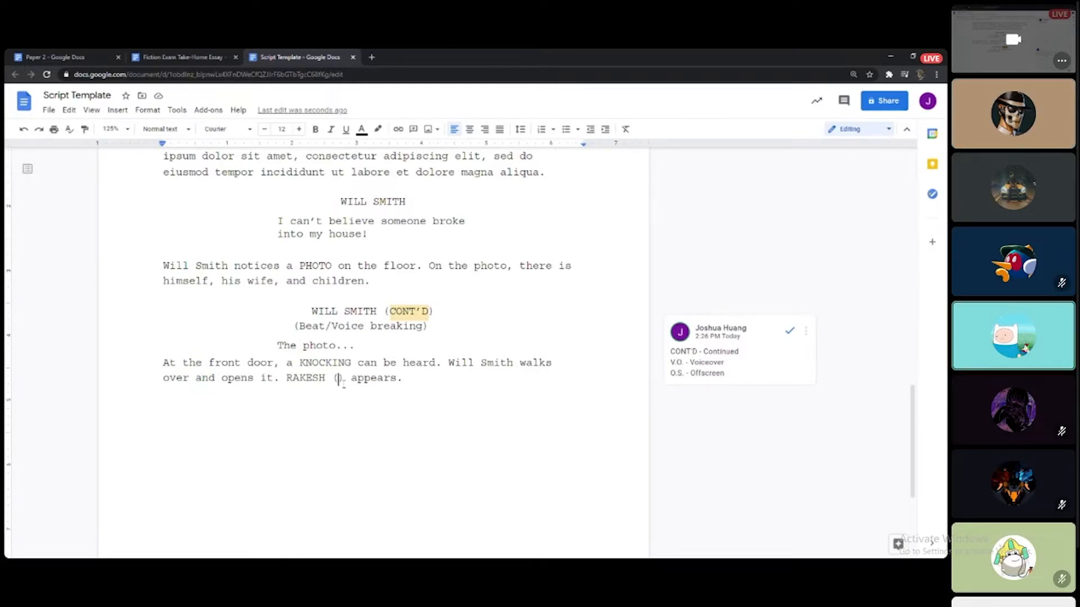
{"action": "type", "text": "Bald"}
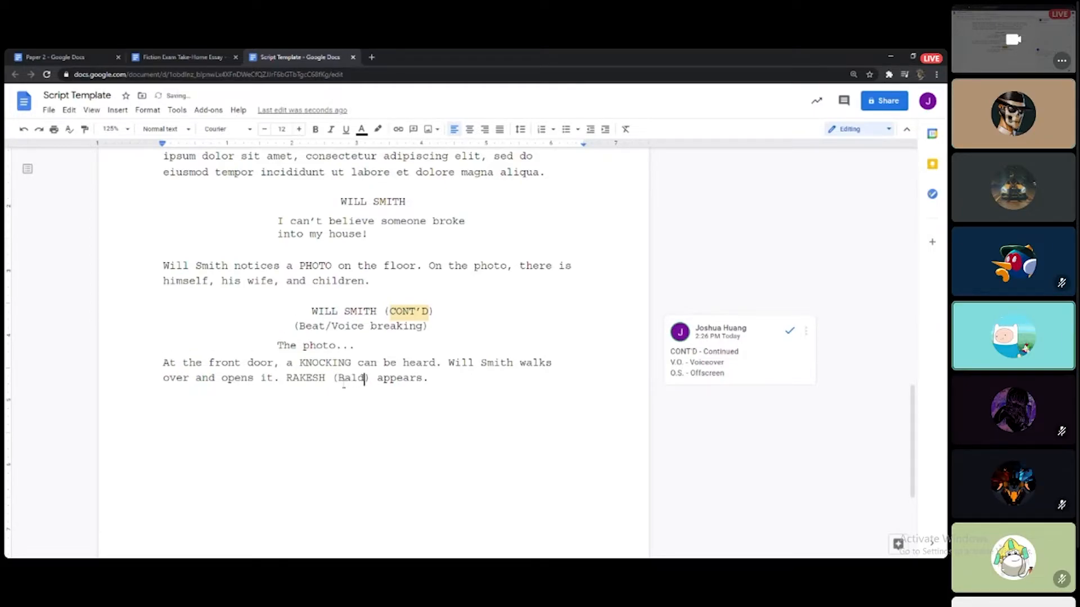
{"action": "type", "text": ", "}
{"action": "type", "text": "Hawaii"}
{"action": "type", "text": "an shirt, sun"}
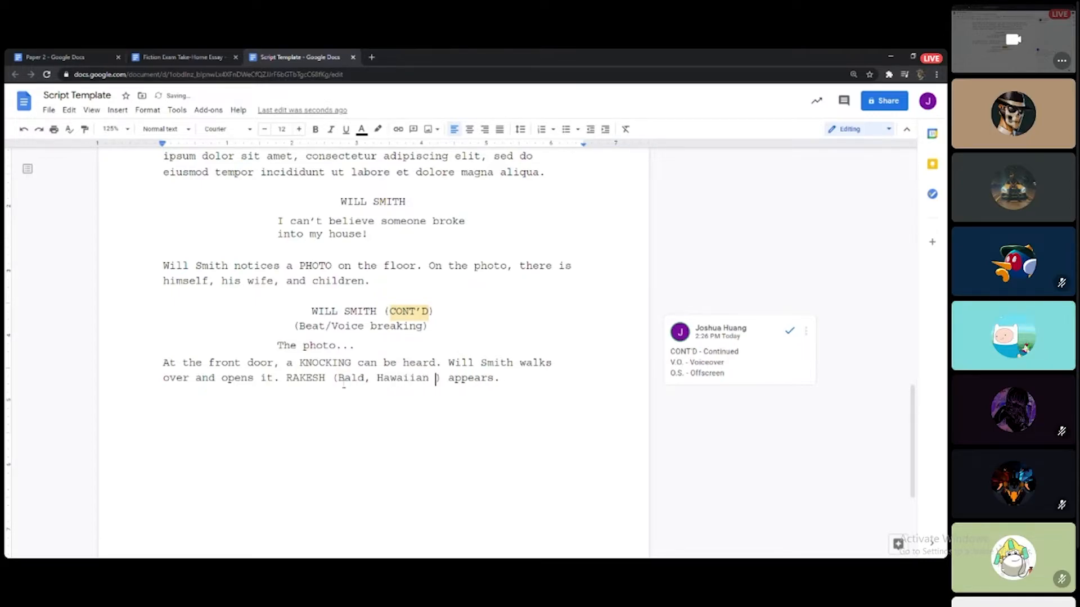
{"action": "type", "text": "glasses, 20) appear"}
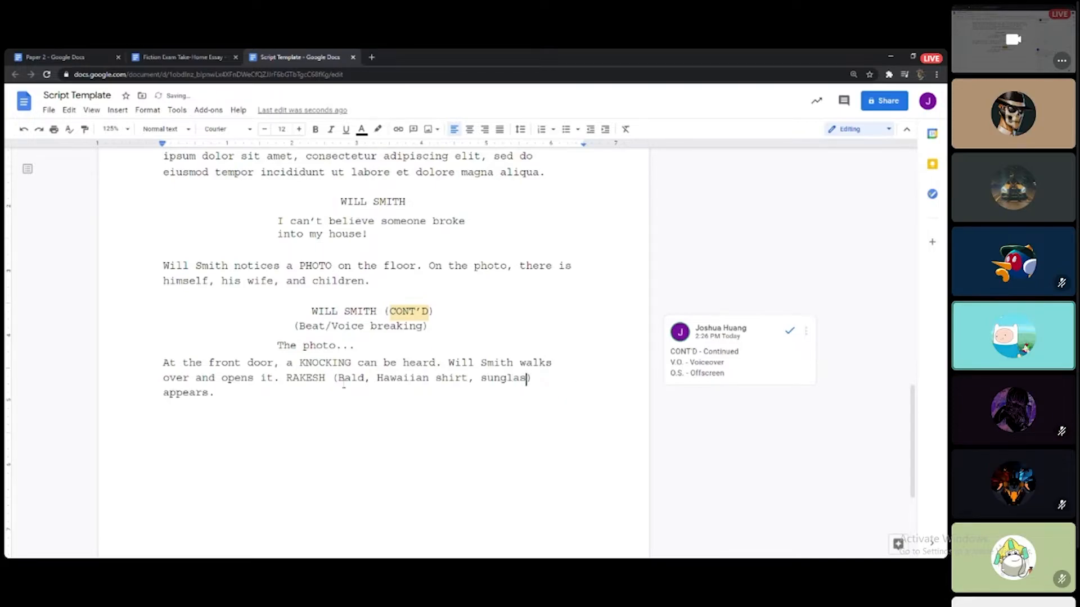
Add "age" before the 20 in the new character's parenthetical description.
{"action": "type", "text": "s"}
{"action": "key", "text": "BackSpace"}
{"action": "key", "text": "Left"}
{"action": "key", "text": "Left"}
{"action": "type", "text": "age"}
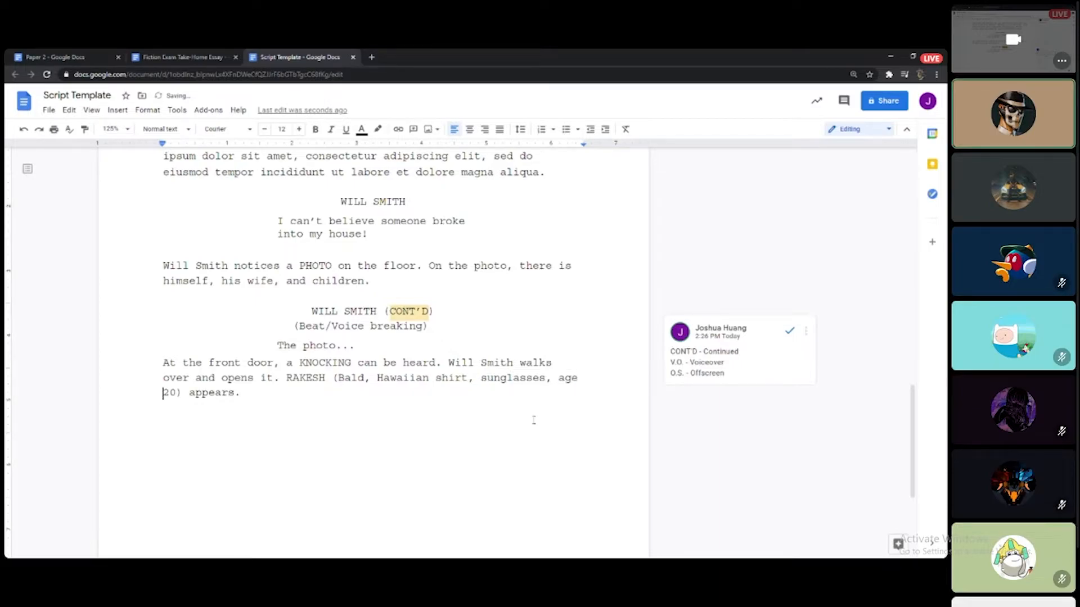
{"action": "key", "text": "End"}
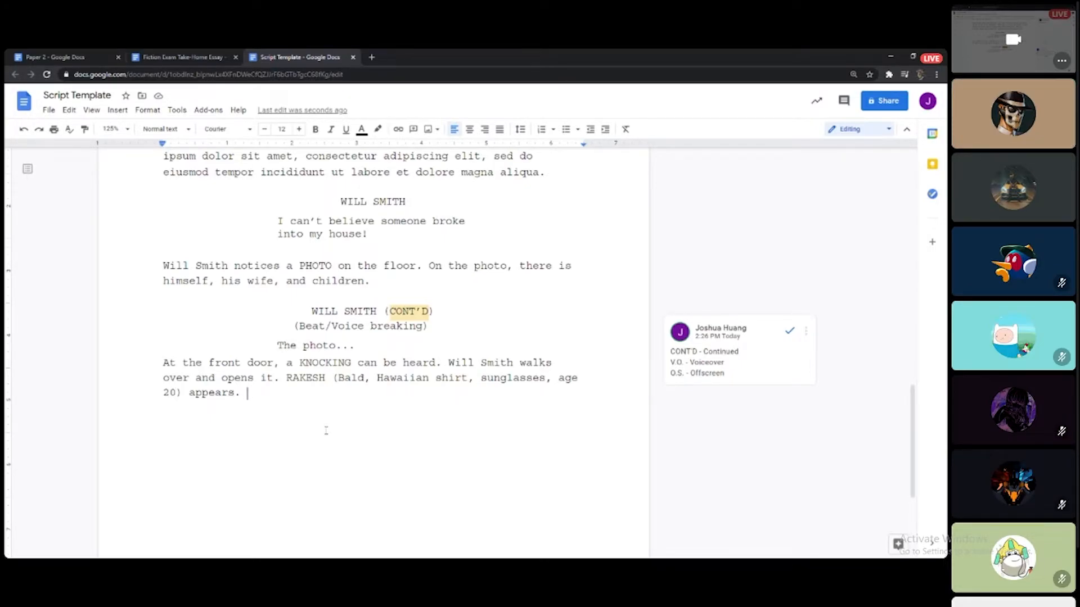
Start a new line after the "At the front door" paragraph and insert a blank line above that paragraph.
{"action": "key", "text": "Return"}
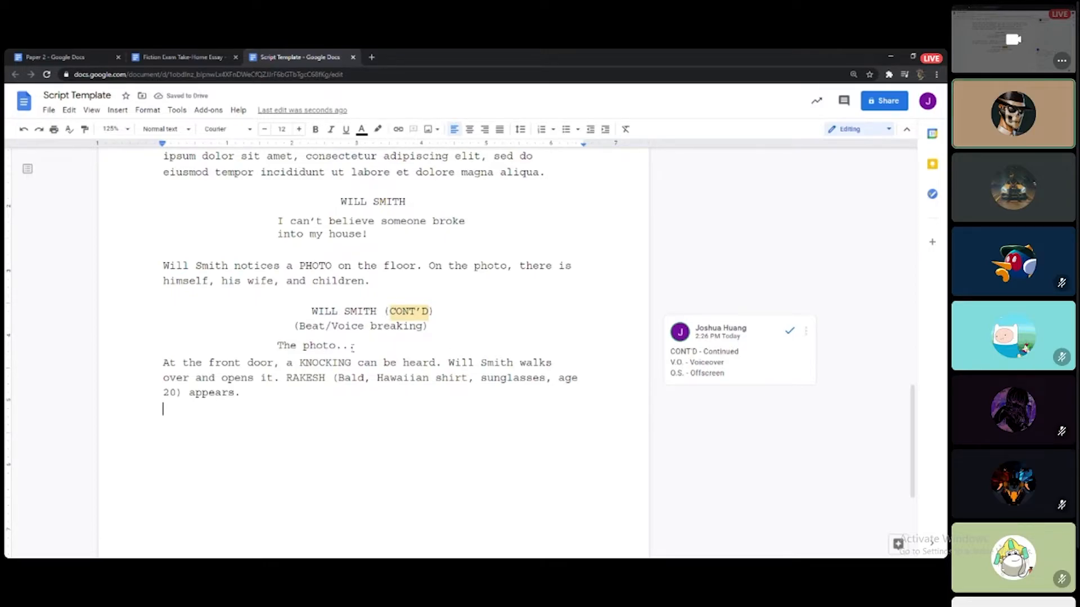
{"action": "left_click", "coordinate": [163, 362]}
{"action": "key", "text": "Return"}
{"action": "left_click", "coordinate": [388, 474]}
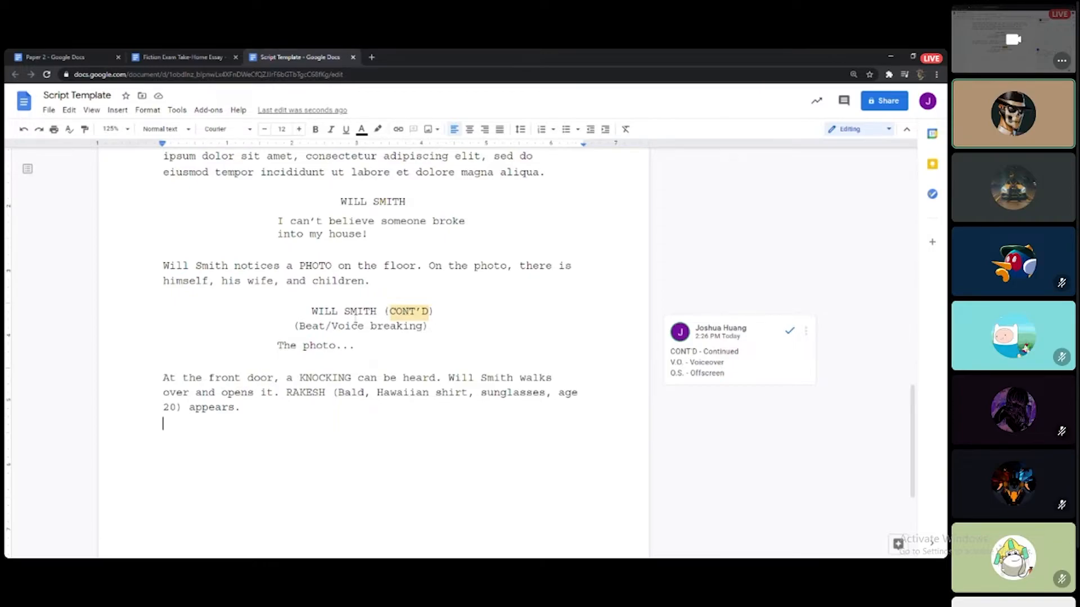
Copy the WILL SMITH (CONT'D) block with its parenthetical and dialogue below the last action paragraph, separated by a blank line.
{"action": "left_click_drag", "start_coordinate": [313, 311], "coordinate": [393, 362]}
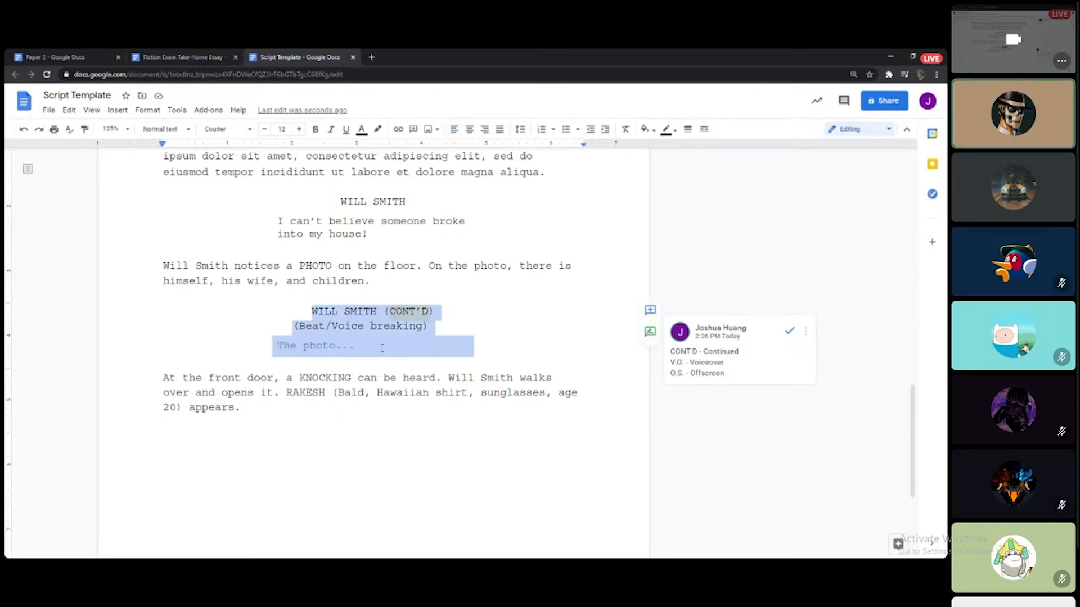
{"action": "key", "text": "ctrl+c"}
{"action": "left_click", "coordinate": [439, 457]}
{"action": "key", "text": "ctrl+v"}
{"action": "left_click", "coordinate": [276, 411]}
{"action": "key", "text": "Return"}
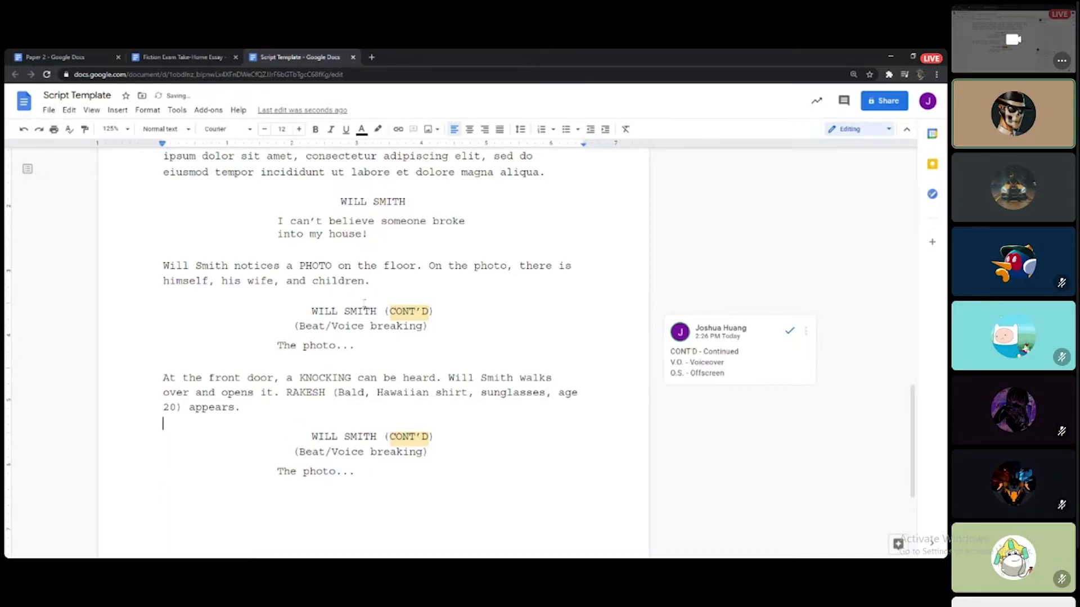
Remove "Beat/" from the copied block's parenthetical and replace its dialogue with "Who are you?".
{"action": "scroll", "coordinate": [433, 351], "scroll_direction": "down", "scroll_amount": 2}
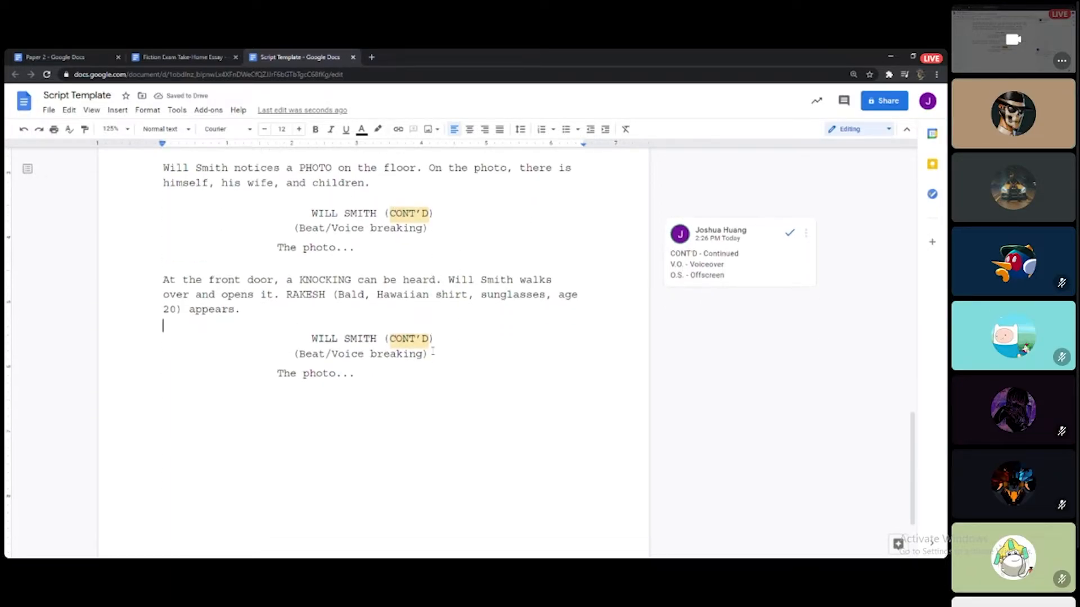
{"action": "left_click_drag", "start_coordinate": [426, 354], "coordinate": [298, 354]}
{"action": "left_click", "coordinate": [305, 354]}
{"action": "left_click", "coordinate": [332, 354]}
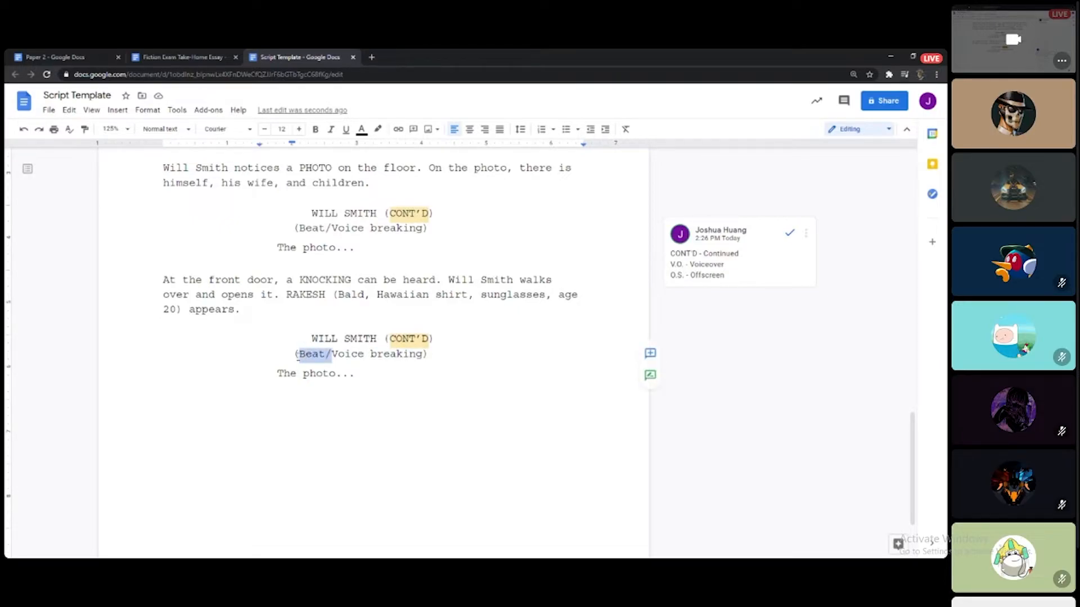
{"action": "key", "text": "BackSpace"}
{"action": "left_click_drag", "start_coordinate": [355, 374], "coordinate": [277, 376]}
{"action": "key", "text": "BackSpace"}
{"action": "type", "text": "Who are you?"}
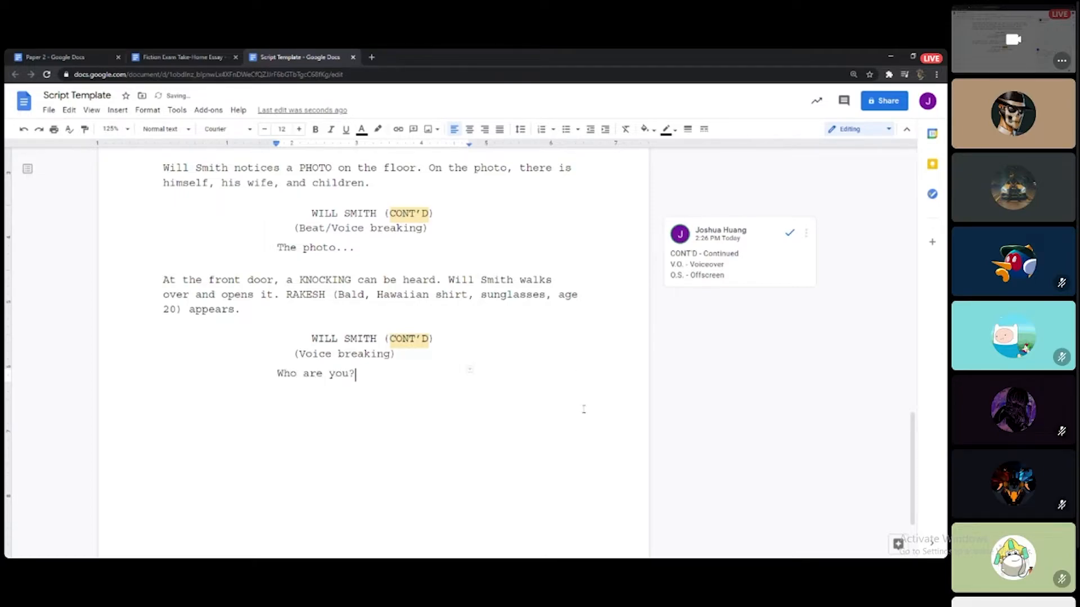
Copy the first WILL SMITH dialogue block below "Who are you?", separated by a blank line.
{"action": "key", "text": "Return"}
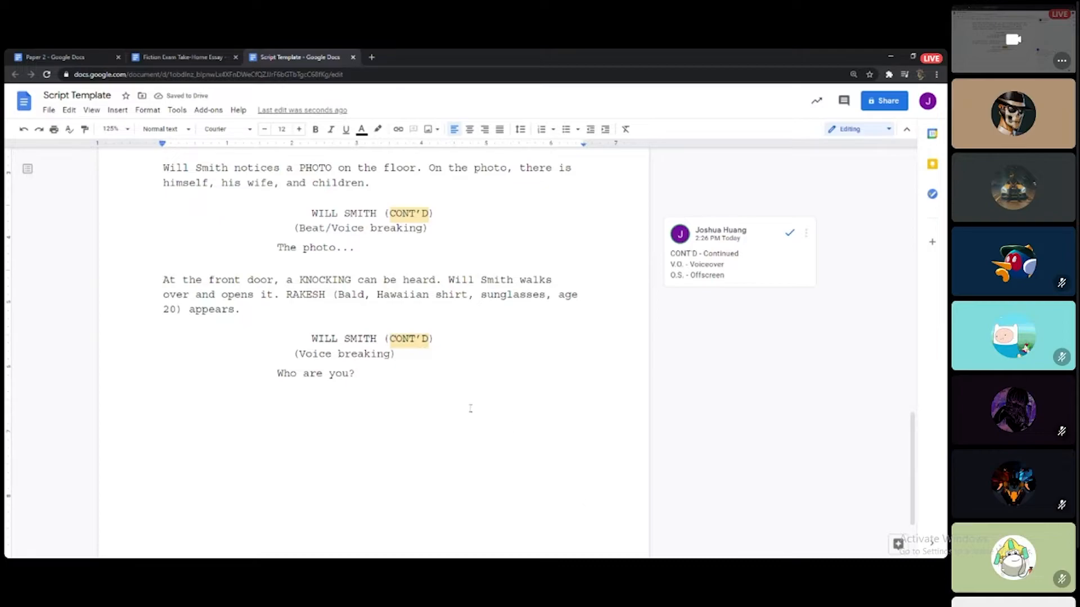
{"action": "scroll", "coordinate": [467, 424], "scroll_direction": "up", "scroll_amount": 2}
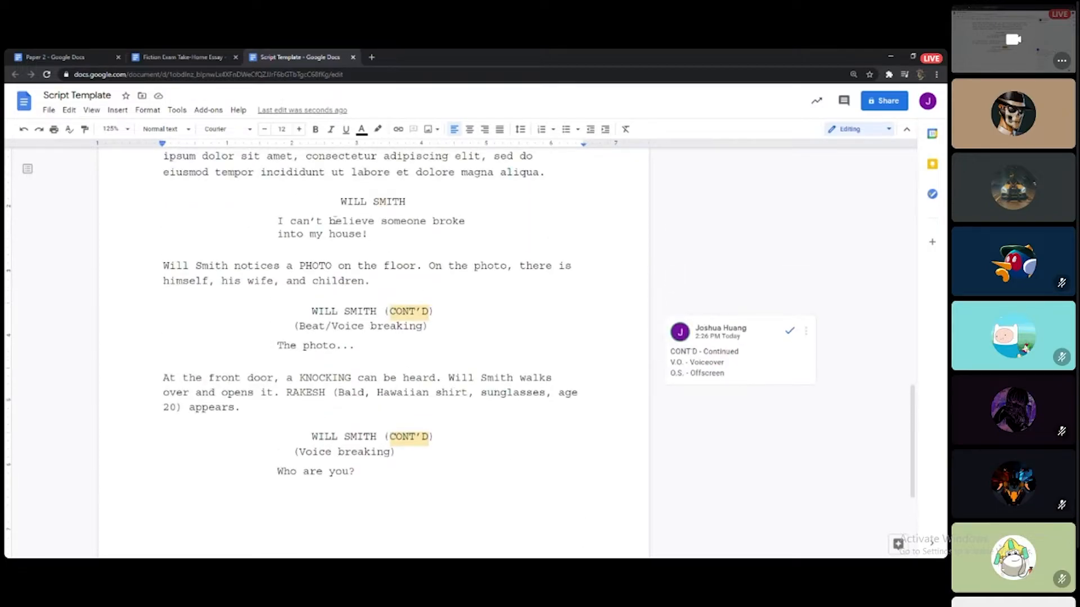
{"action": "left_click_drag", "start_coordinate": [332, 203], "coordinate": [473, 239]}
{"action": "scroll", "coordinate": [475, 326], "scroll_direction": "down", "scroll_amount": 4}
{"action": "left_click", "coordinate": [475, 326]}
{"action": "key", "text": "ctrl+v"}
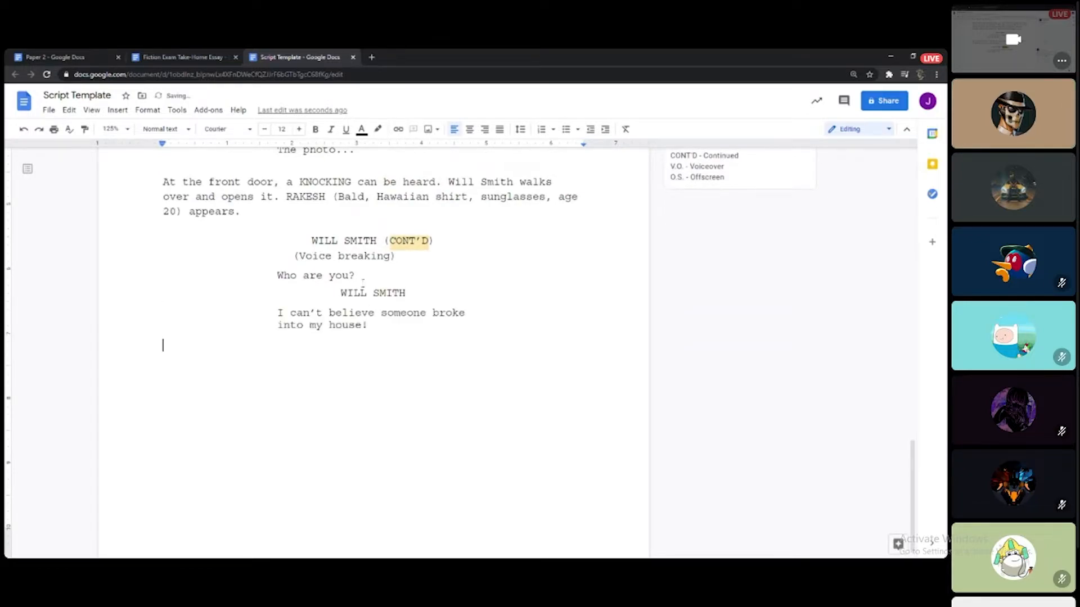
{"action": "left_click", "coordinate": [339, 293]}
{"action": "key", "text": "Return"}
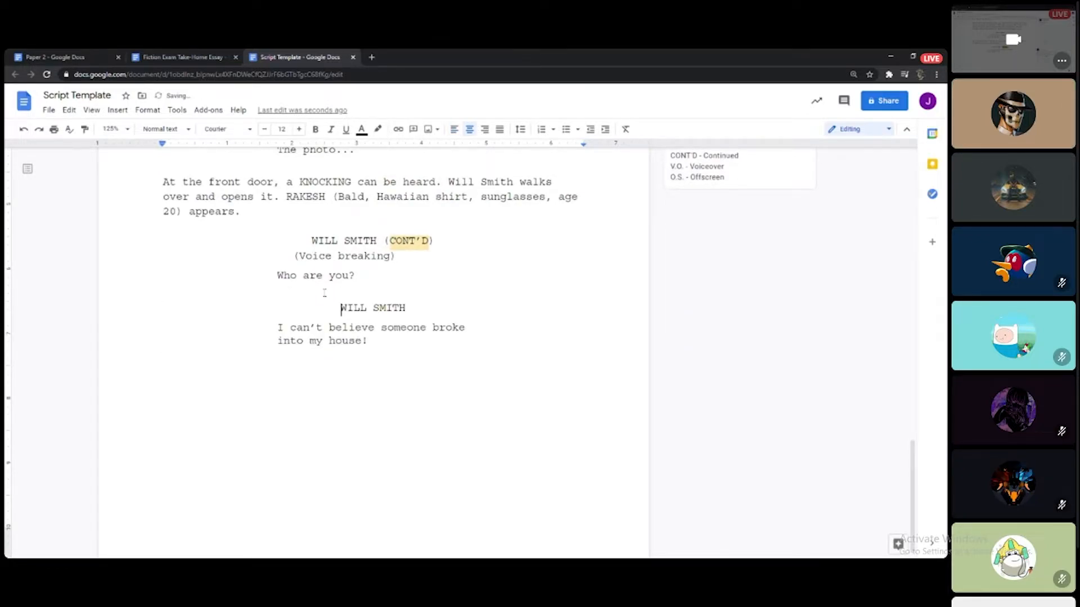
Replace the speaker name in the copied dialogue block with the new character's first name in capitals.
{"action": "key", "text": "shift+End"}
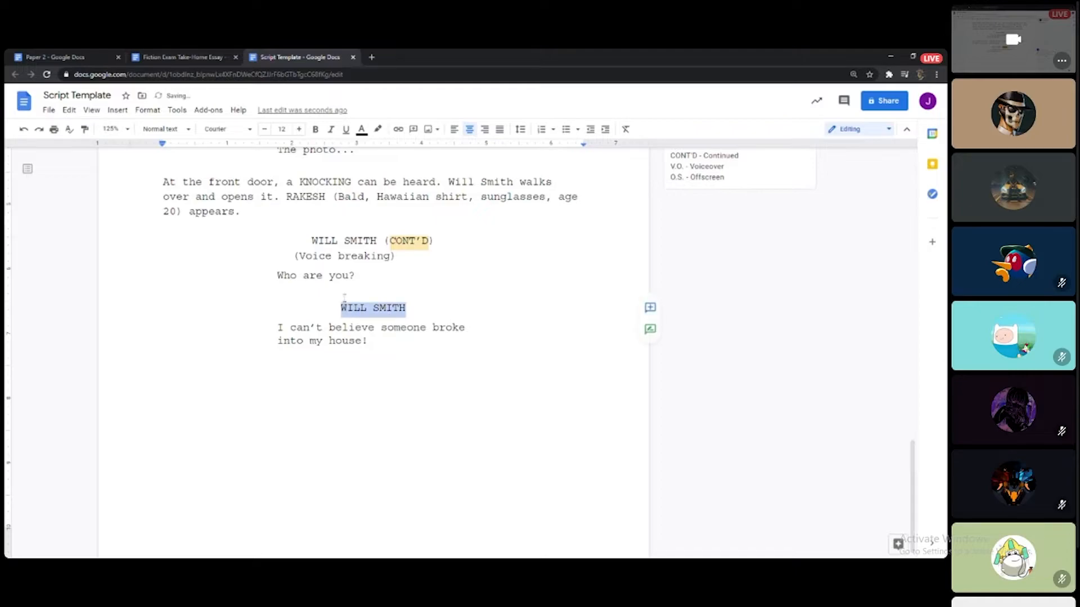
{"action": "key", "text": "BackSpace"}
{"action": "type", "text": "RAKESH"}
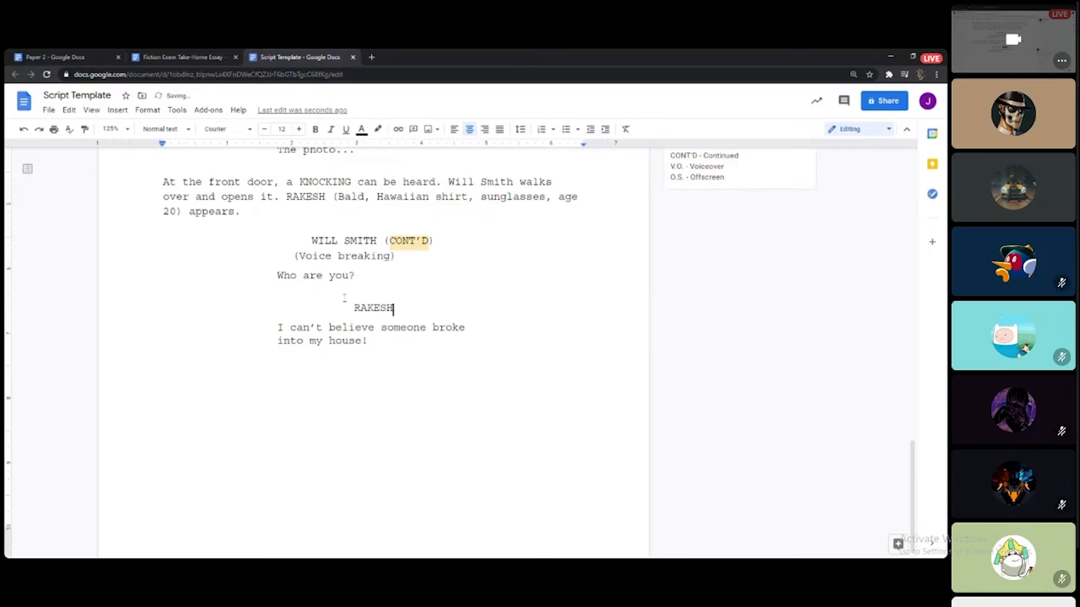
Replace the new character's dialogue with "I'm the person whose about to change your life.".
{"action": "left_click_drag", "start_coordinate": [366, 342], "coordinate": [278, 329]}
{"action": "type", "text": "IO'"}
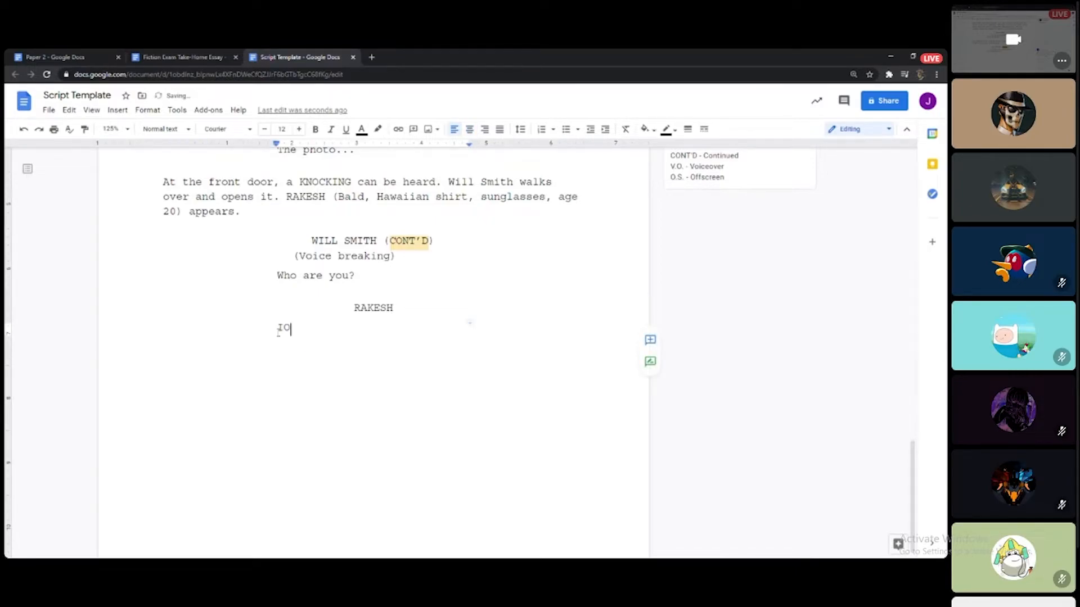
{"action": "key", "text": "BackSpace"}
{"action": "key", "text": "BackSpace"}
{"action": "type", "text": "'m the person whose about to change your life."}
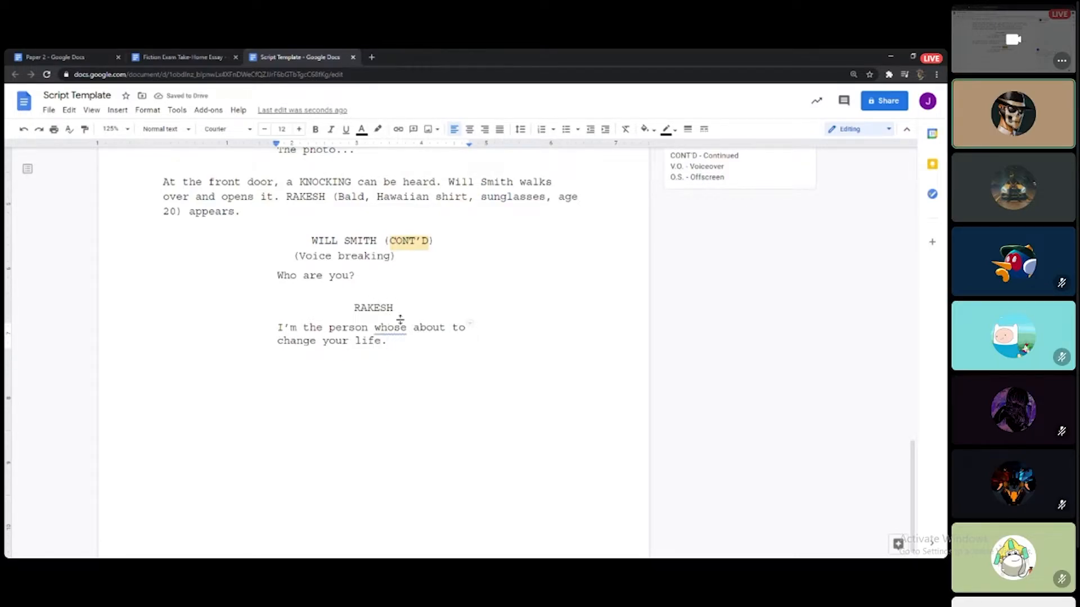
Correct "whose" to "who's" in the new character's dialogue using the suggested spelling.
{"action": "left_click", "coordinate": [387, 329]}
{"action": "left_click", "coordinate": [393, 313]}
{"action": "left_click", "coordinate": [422, 292]}
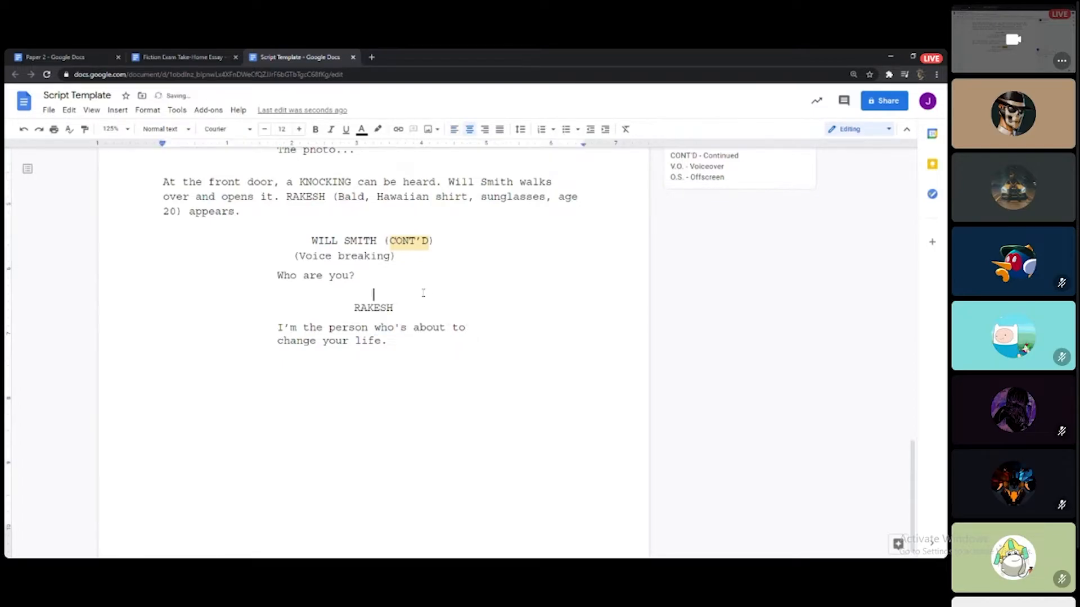
Add a right-aligned "FADE TO:" transition below the last dialogue.
{"action": "scroll", "coordinate": [465, 380], "scroll_direction": "up", "scroll_amount": 2}
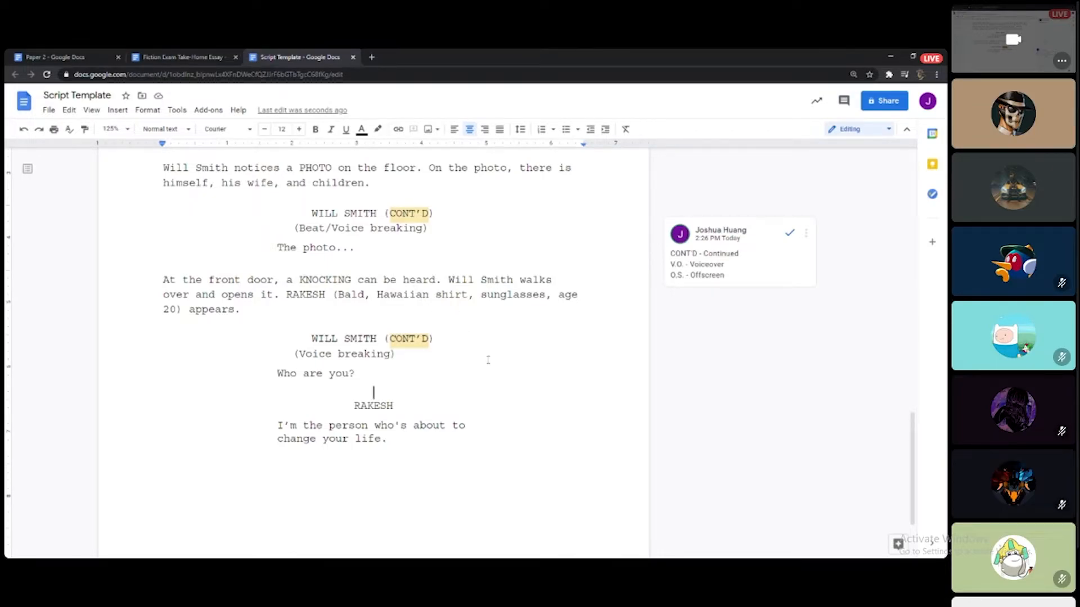
{"action": "scroll", "coordinate": [487, 362], "scroll_direction": "down", "scroll_amount": 2}
{"action": "left_click", "coordinate": [523, 442]}
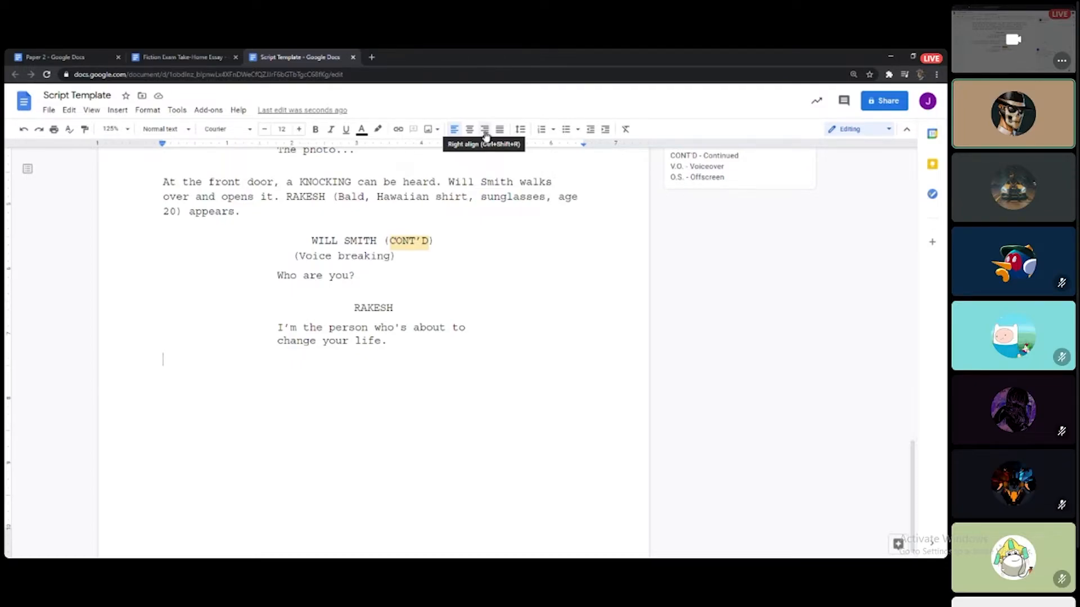
{"action": "left_click", "coordinate": [484, 131]}
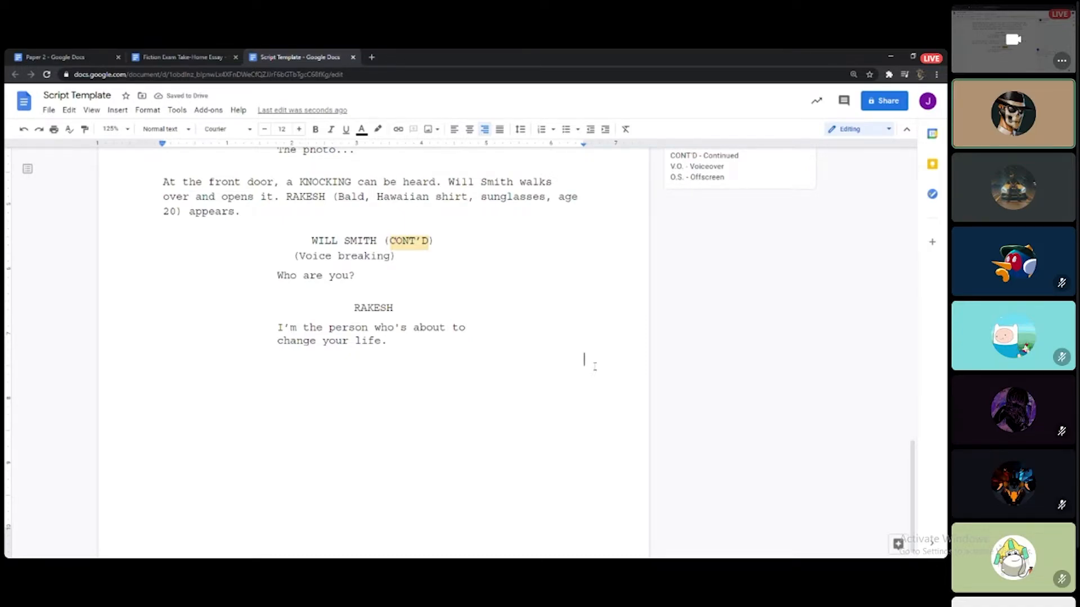
{"action": "type", "text": "FADE TO:"}
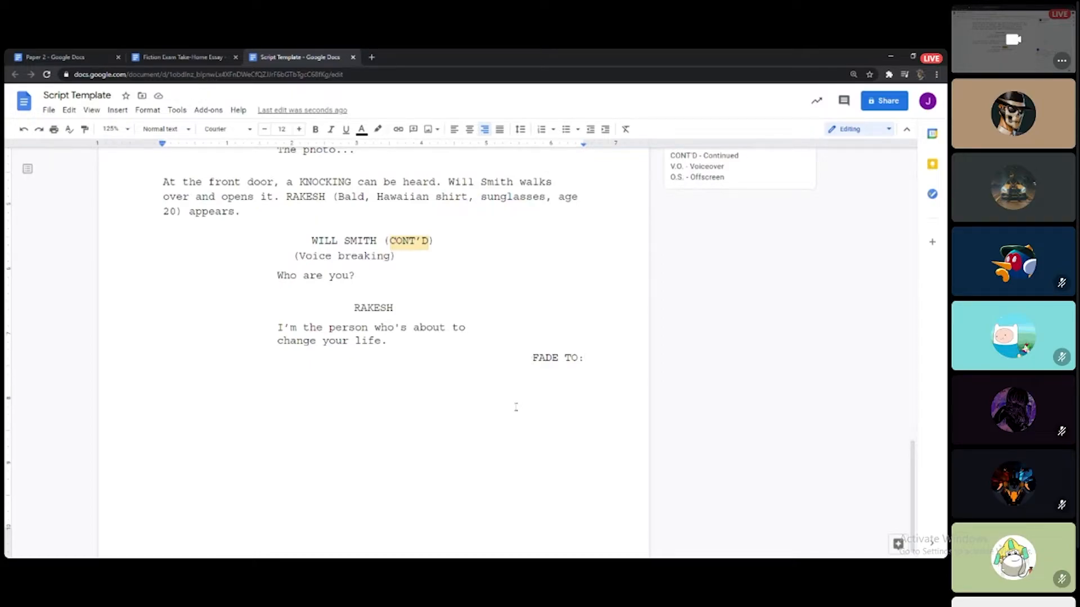
{"action": "key", "text": "ctrl+a"}
{"action": "scroll", "coordinate": [575, 353], "scroll_direction": "up", "scroll_amount": 6}
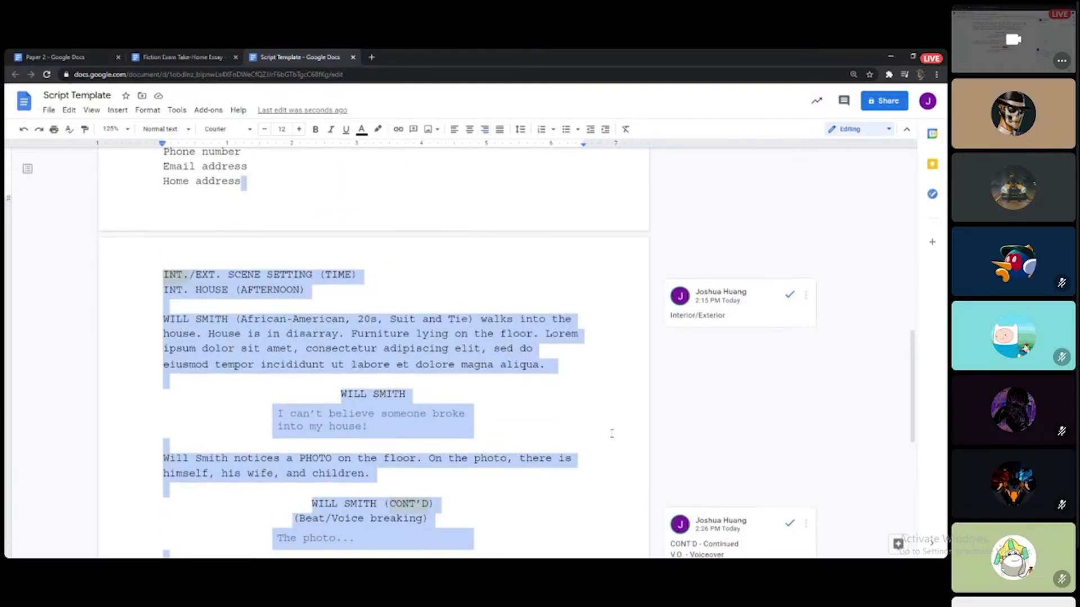
{"action": "scroll", "coordinate": [551, 348], "scroll_direction": "down", "scroll_amount": 10}
Add a comment to the "FADE TO" transition listing FADE TO, CUT TO and WIPE TO on separate lines.
{"action": "left_click", "coordinate": [532, 348]}
{"action": "left_click_drag", "start_coordinate": [532, 349], "coordinate": [578, 348]}
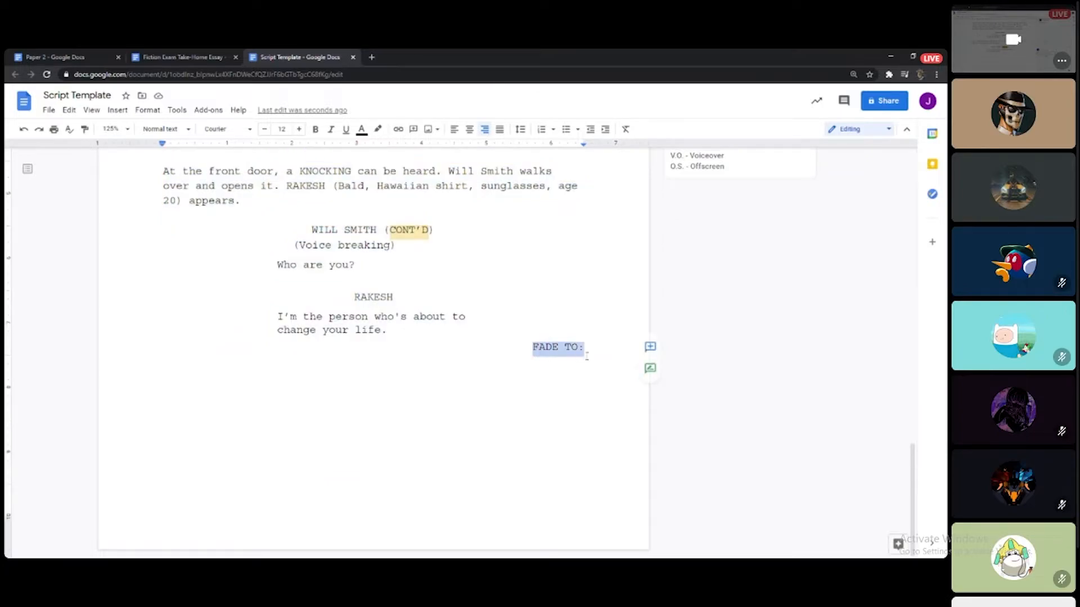
{"action": "left_click", "coordinate": [651, 345]}
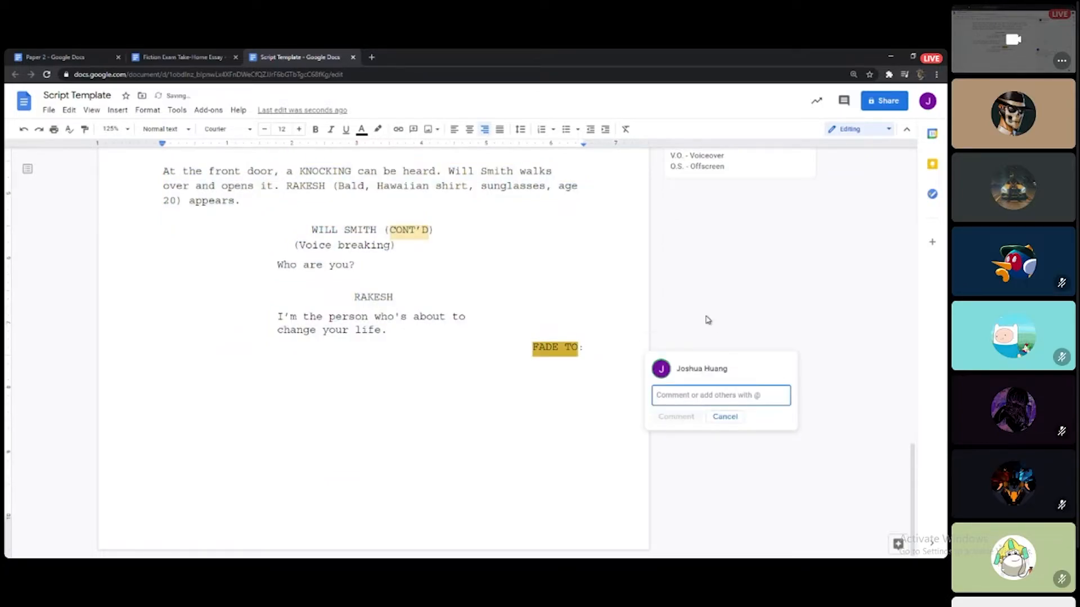
{"action": "type", "text": "FADE TO"}
{"action": "key", "text": "Return"}
{"action": "type", "text": "CUT TO"}
{"action": "key", "text": "Return"}
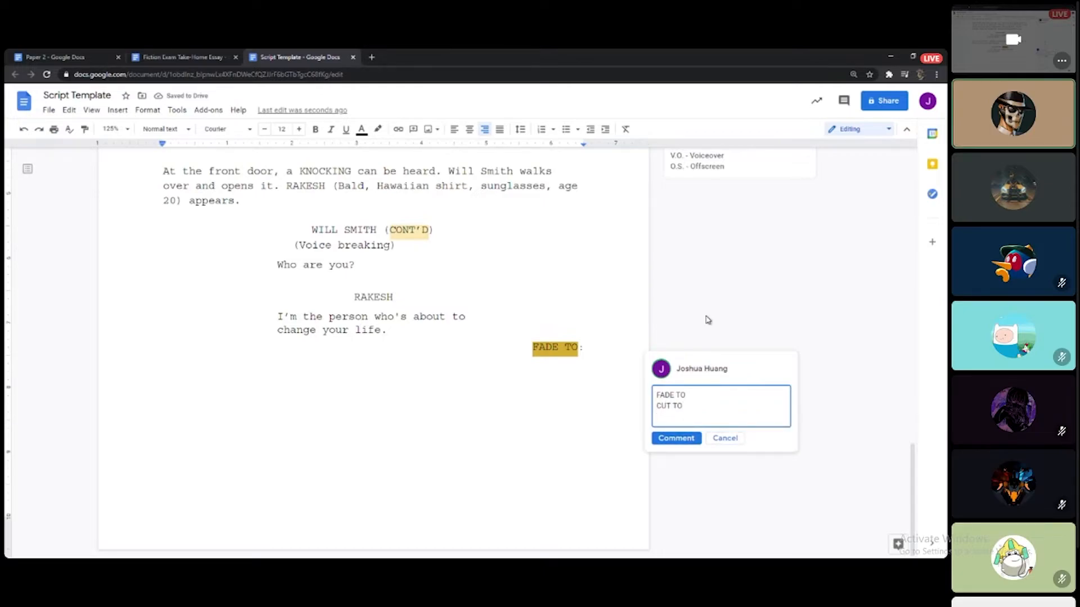
{"action": "type", "text": "WIPE TO"}
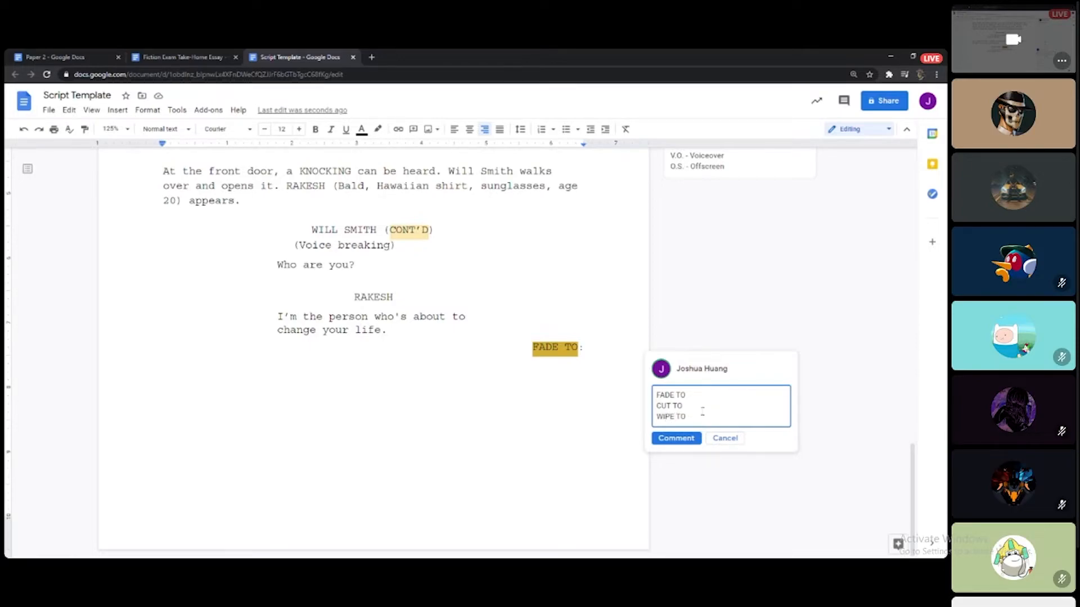
{"action": "left_click", "coordinate": [690, 438]}
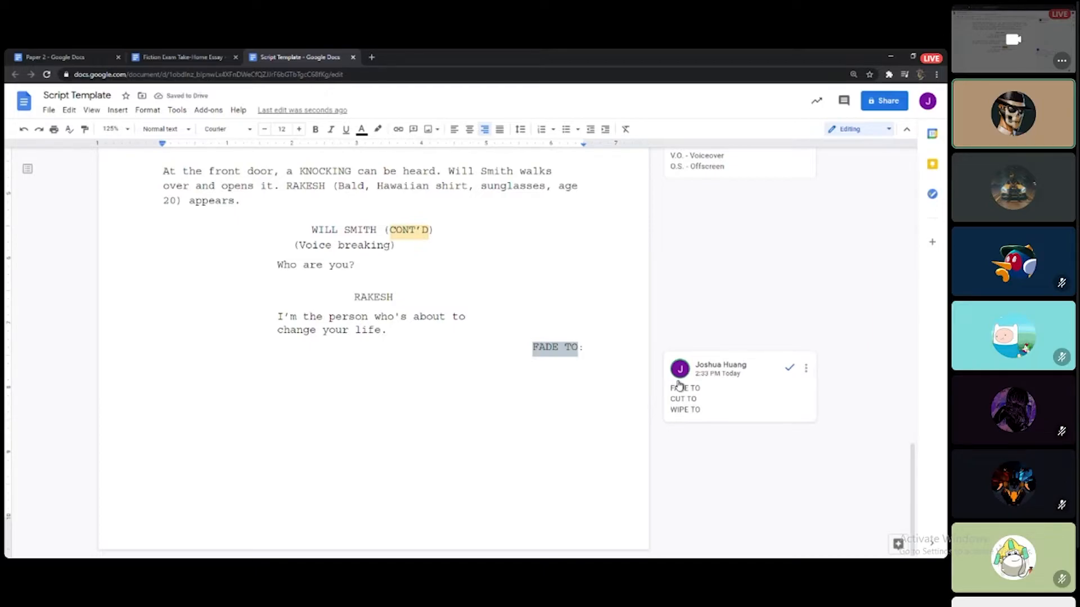
Add a left-aligned "BLACK/SCENE CHANGE" line below the "FADE TO:" transition.
{"action": "left_click", "coordinate": [576, 397]}
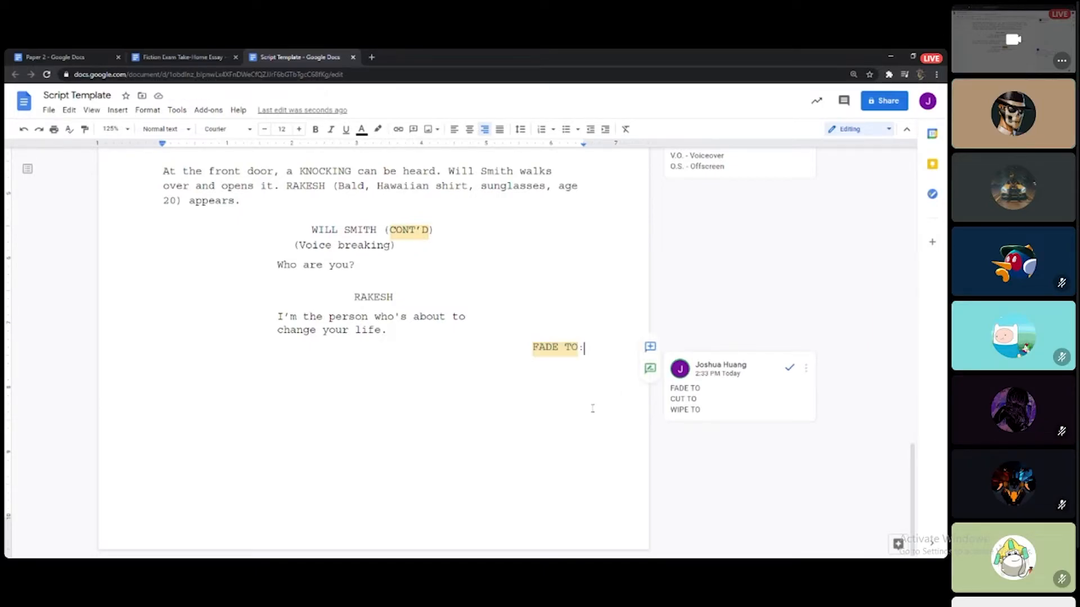
{"action": "key", "text": "Return"}
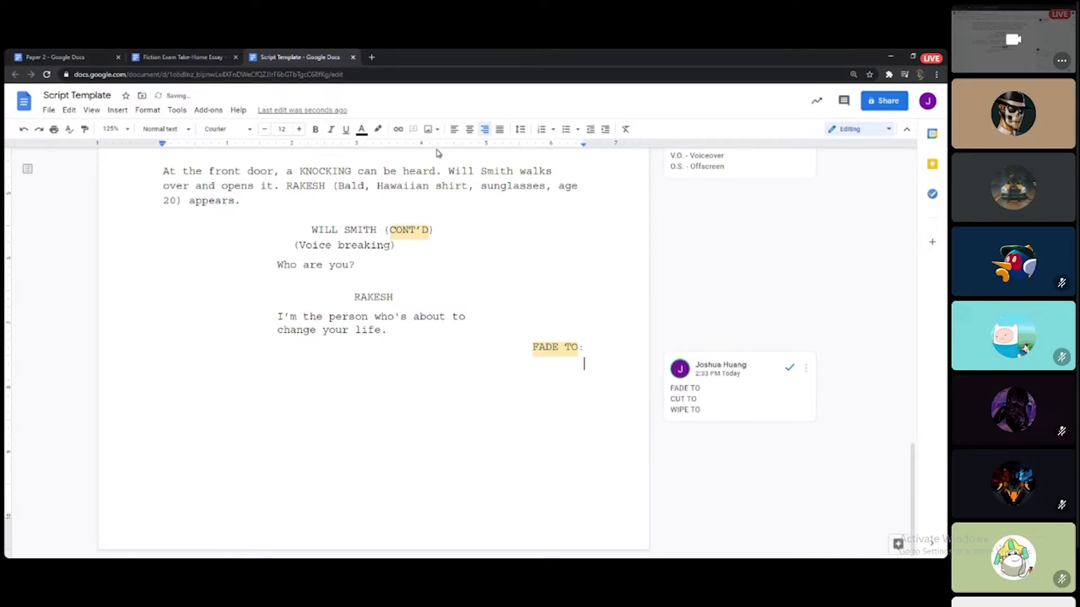
{"action": "left_click", "coordinate": [453, 129]}
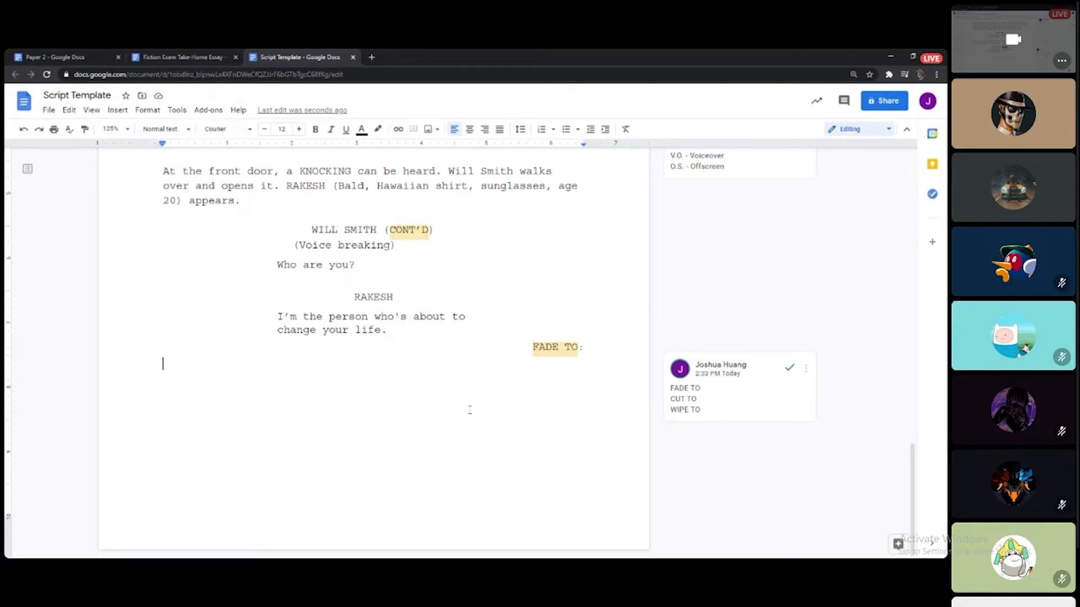
{"action": "type", "text": "BLACK/SCENE CHANGE"}
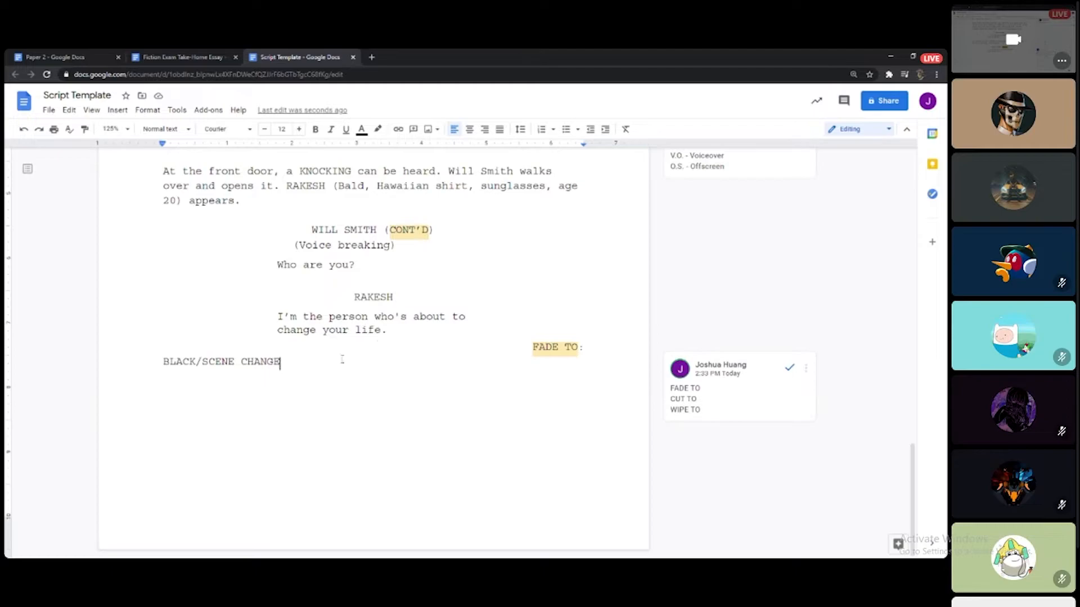
{"action": "left_click_drag", "start_coordinate": [302, 370], "coordinate": [247, 372]}
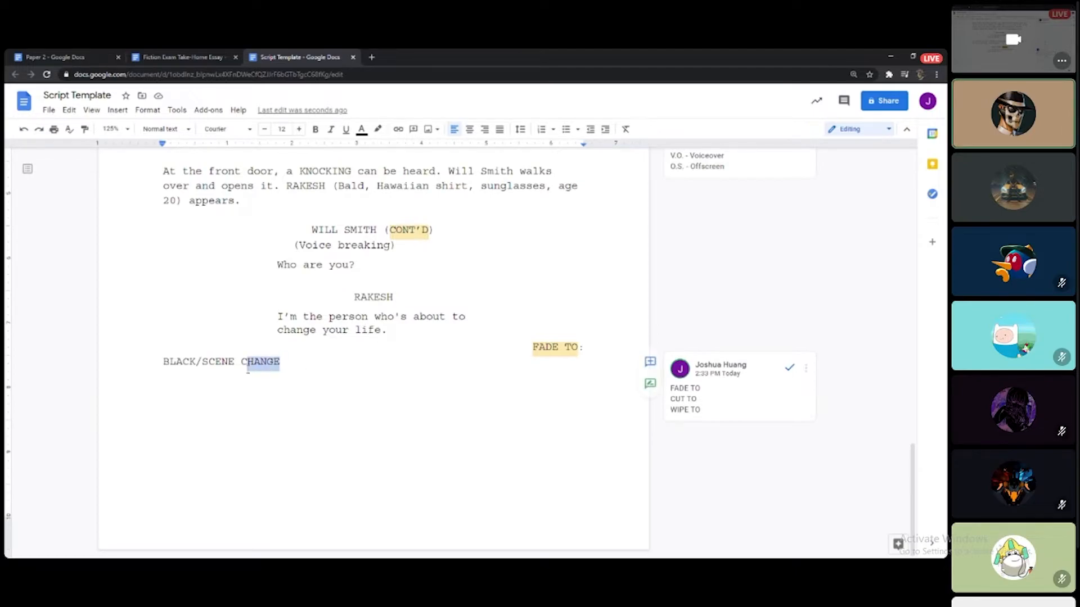
{"action": "left_click", "coordinate": [202, 363]}
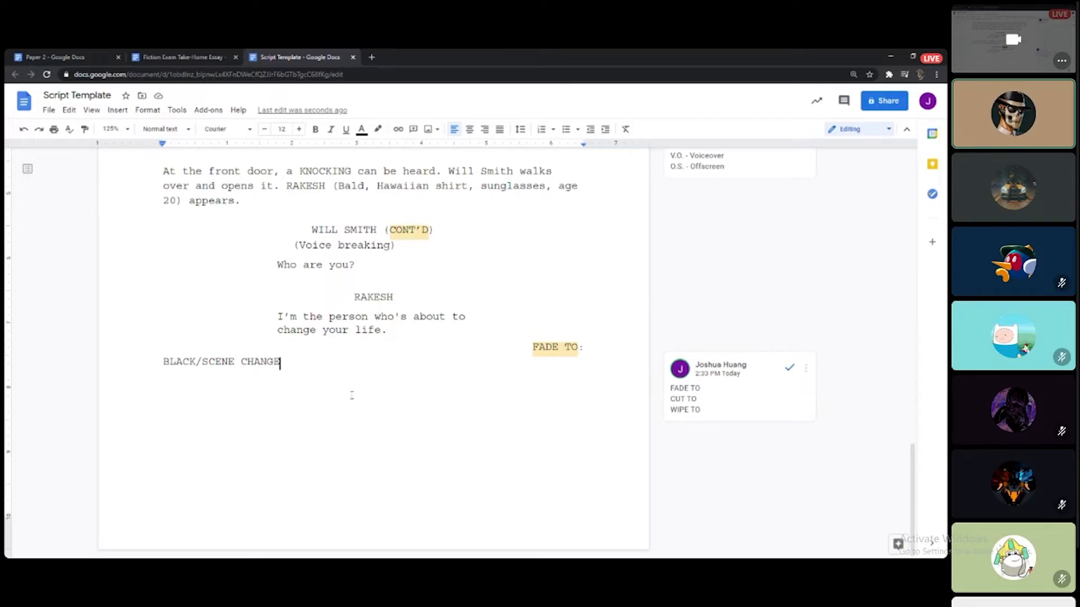
Add the line "END/THE END/FIN" directly below "BLACK/SCENE CHANGE".
{"action": "key", "text": "Return"}
{"action": "type", "text": "END"}
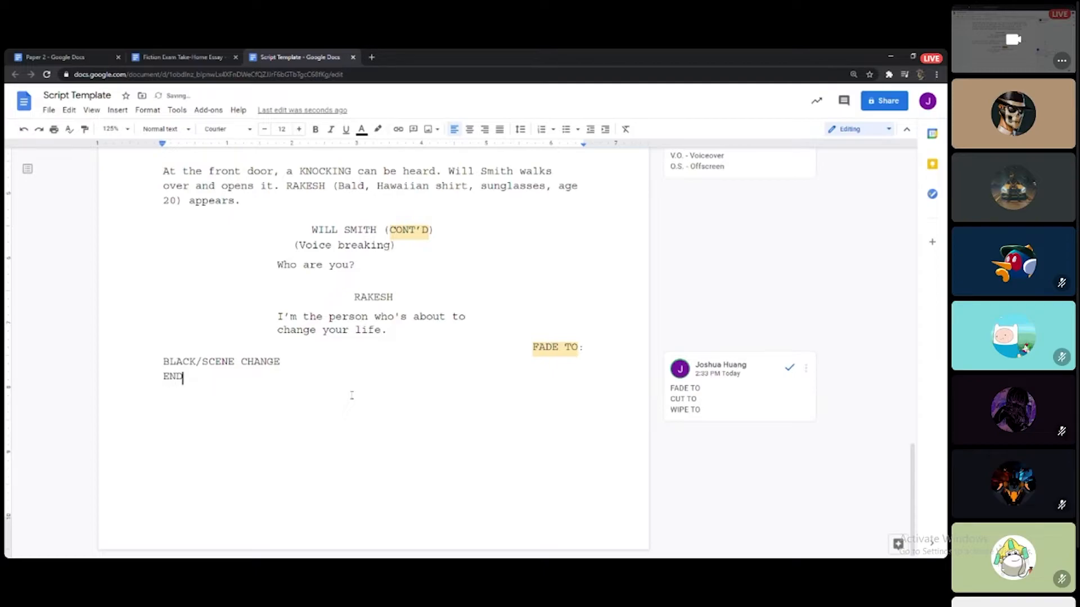
{"action": "type", "text": "/THE END/FIN"}
Insert a blank line above the "FADE TO:" transition to separate it from the last dialogue.
{"action": "key", "text": "Page_Up"}
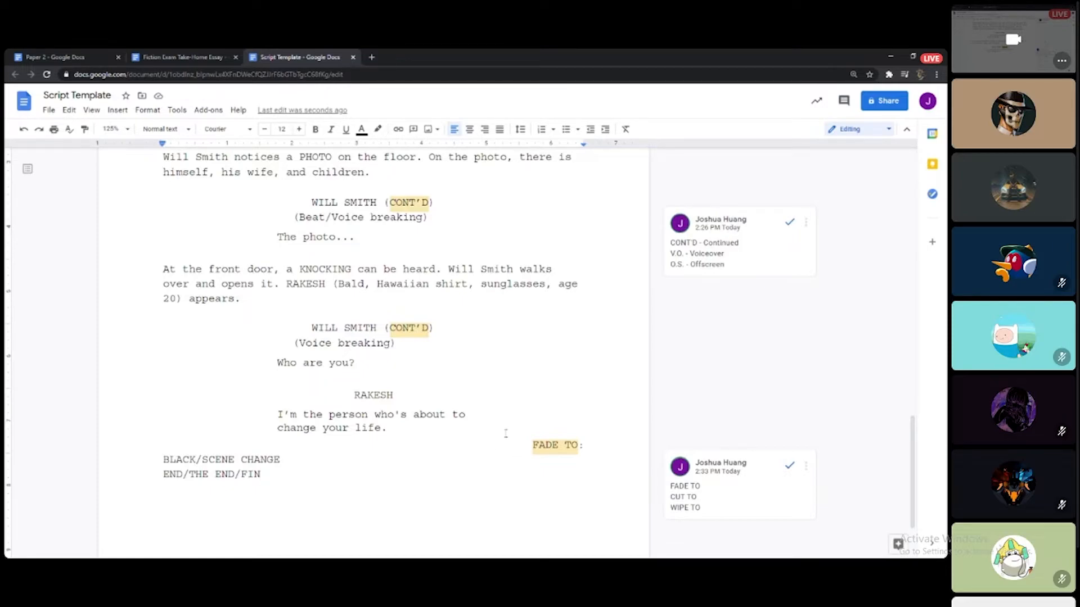
{"action": "key", "text": "Page_Up"}
{"action": "scroll", "coordinate": [512, 446], "scroll_direction": "down", "scroll_amount": 6}
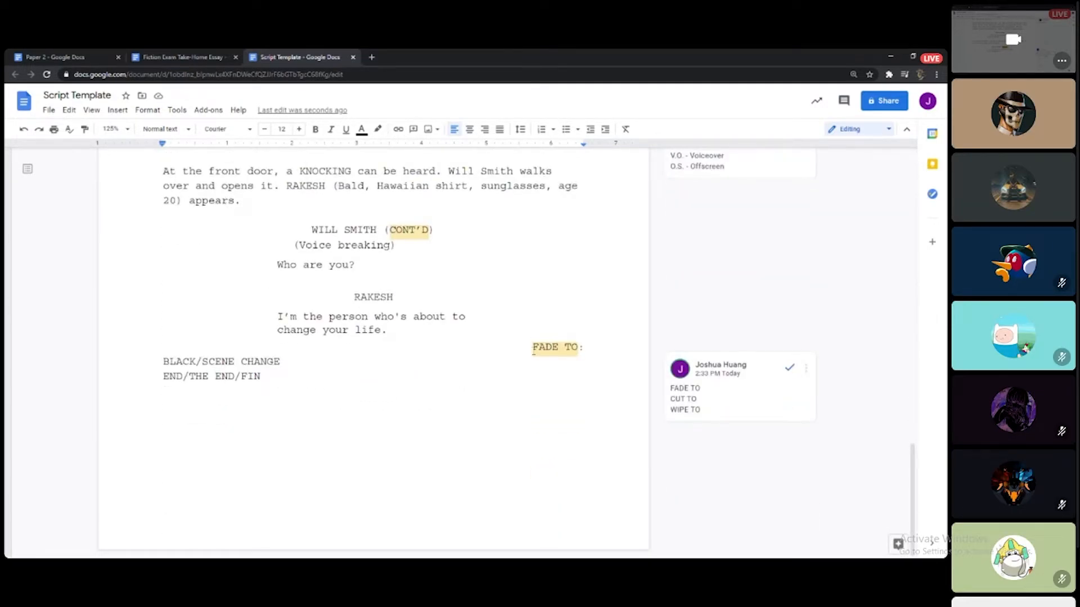
{"action": "left_click", "coordinate": [585, 349]}
{"action": "key", "text": "Return"}
{"action": "key", "text": "ctrl+e"}
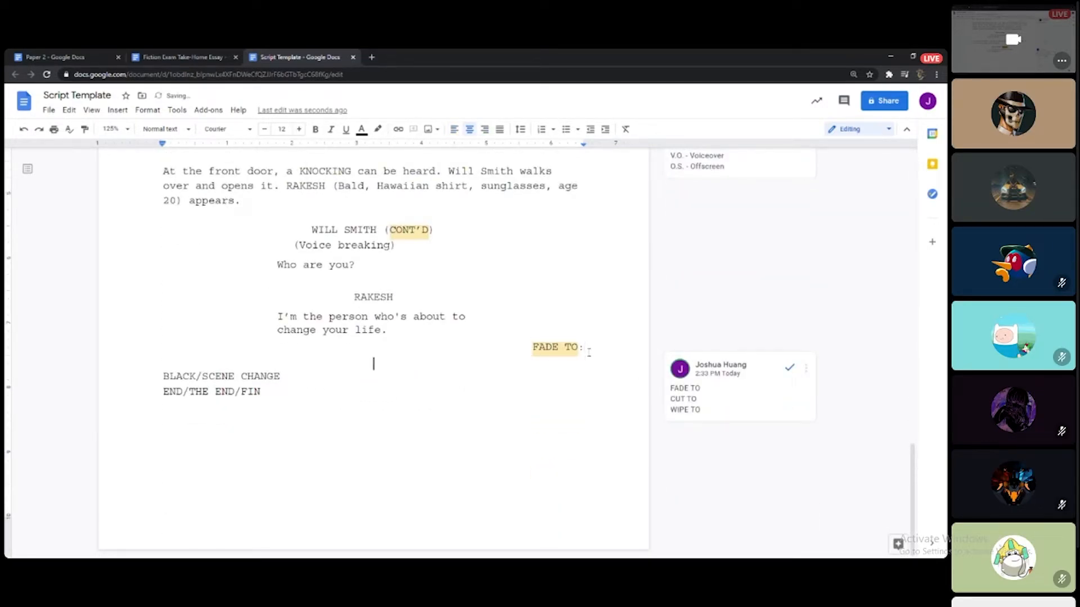
{"action": "key", "text": "BackSpace"}
{"action": "key", "text": "Home"}
{"action": "key", "text": "Return"}
{"action": "key", "text": "Up"}
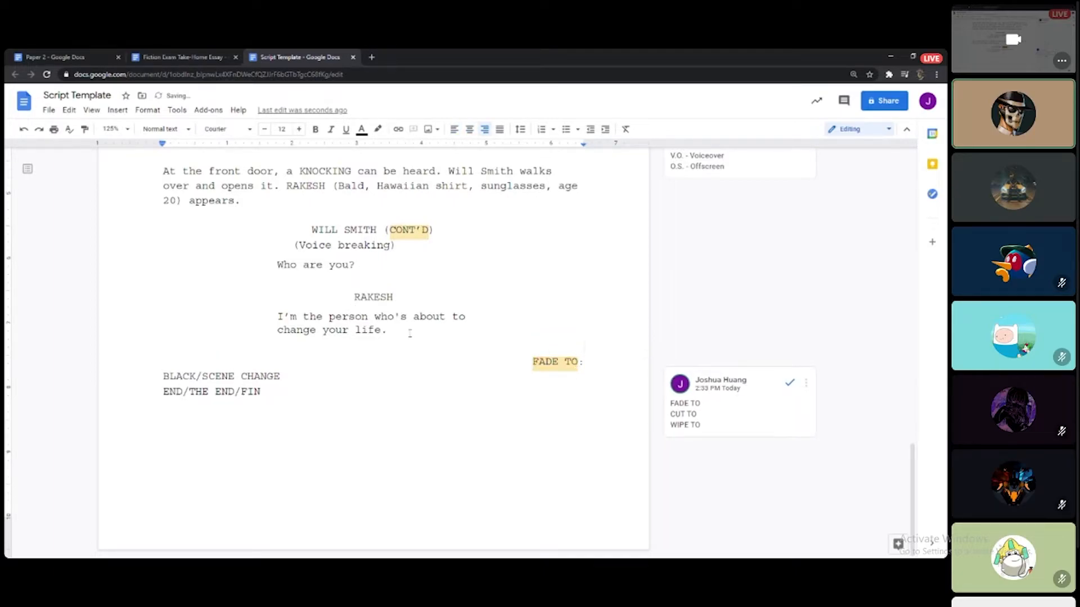
{"action": "key", "text": "ctrl+End"}
Open the header of the script page for editing and right-align it.
{"action": "scroll", "coordinate": [534, 438], "scroll_direction": "up", "scroll_amount": 2}
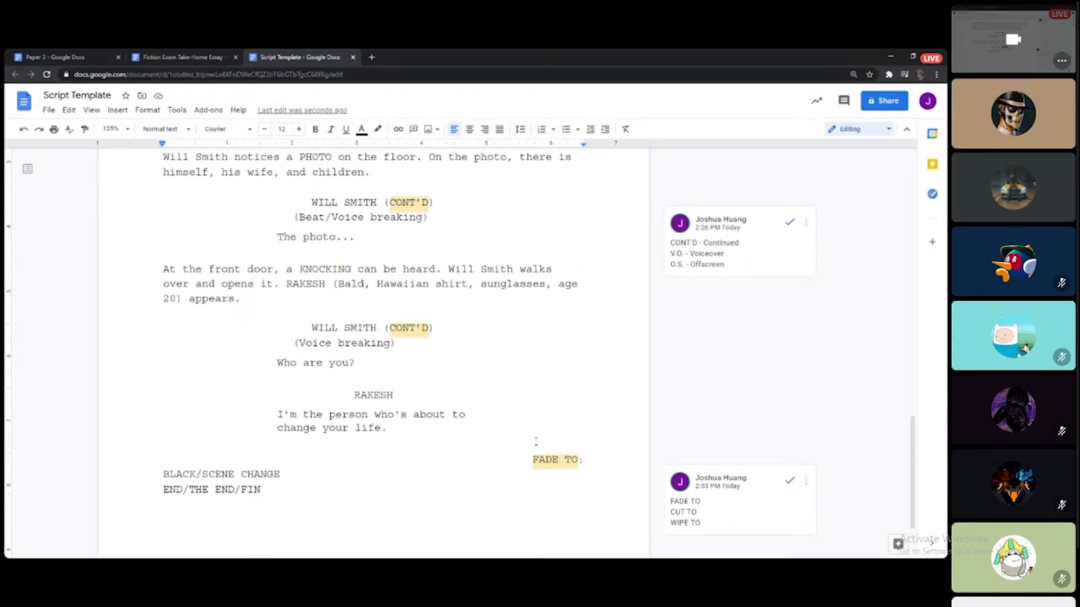
{"action": "scroll", "coordinate": [535, 442], "scroll_direction": "down", "scroll_amount": 1}
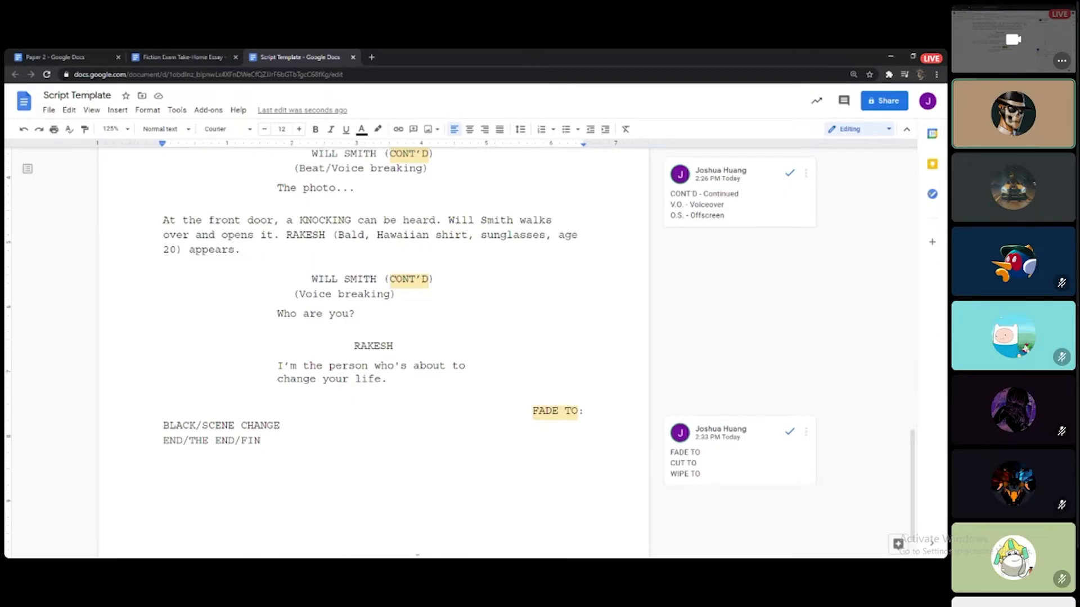
{"action": "scroll", "coordinate": [517, 332], "scroll_direction": "up", "scroll_amount": 5}
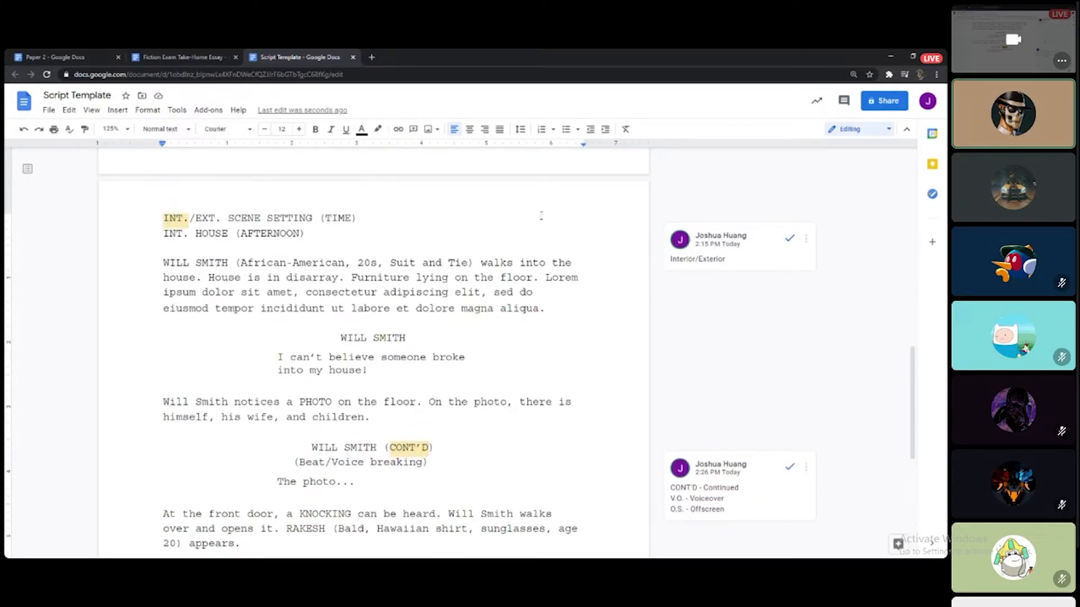
{"action": "left_click", "coordinate": [601, 197]}
{"action": "key", "text": "ctrl+plus"}
{"action": "key", "text": "ctrl+minus"}
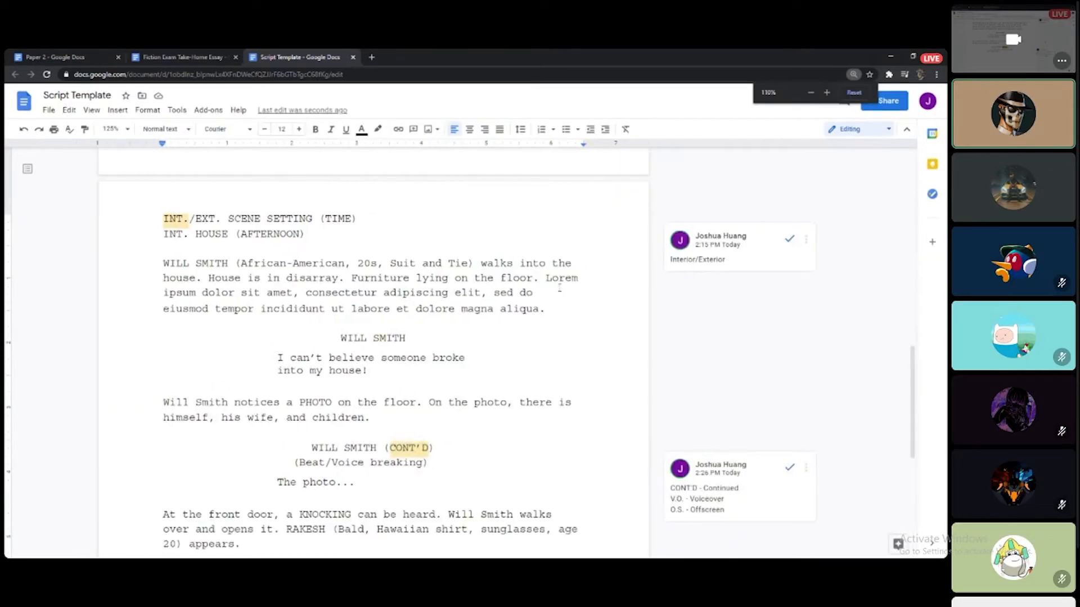
{"action": "double_click", "coordinate": [575, 198]}
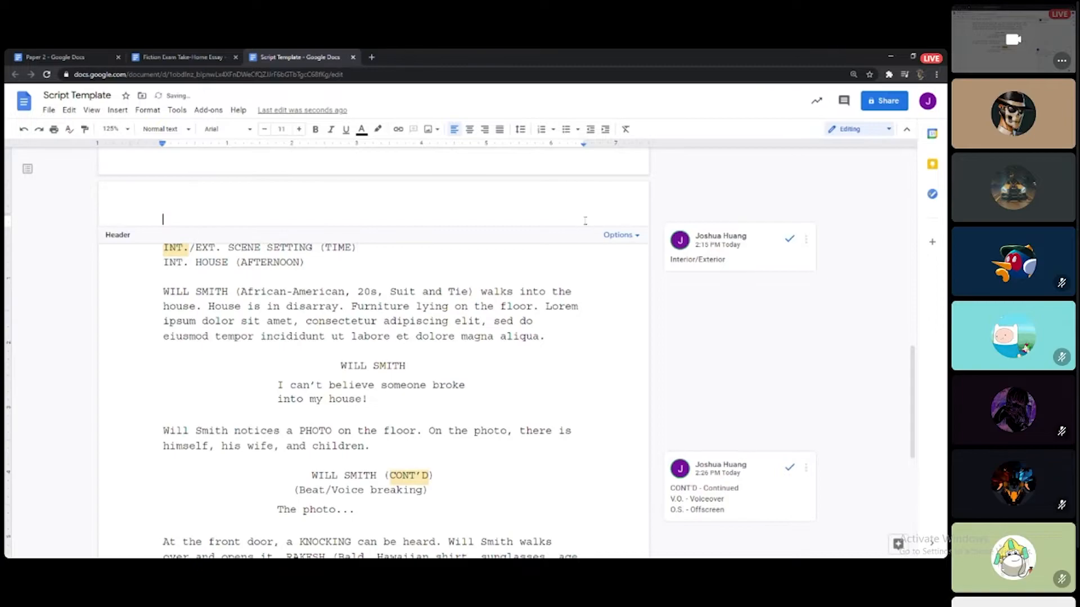
{"action": "left_click", "coordinate": [483, 130]}
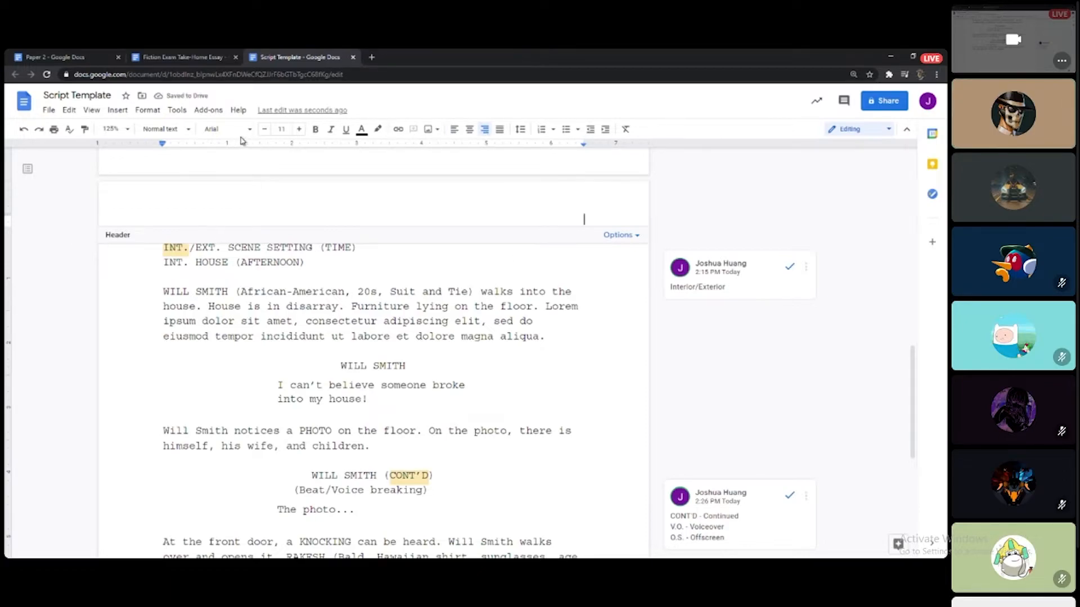
Set the header text to Courier at size 12.
{"action": "left_click", "coordinate": [222, 130]}
{"action": "left_click", "coordinate": [253, 192]}
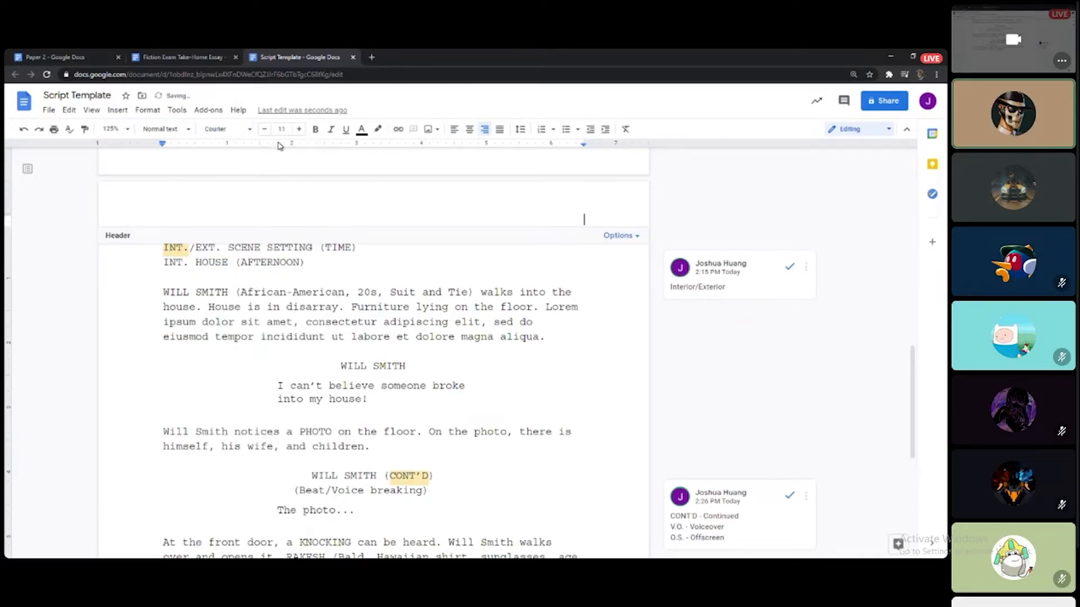
{"action": "left_click", "coordinate": [281, 130]}
{"action": "key", "text": "ctrl+shift+Tab"}
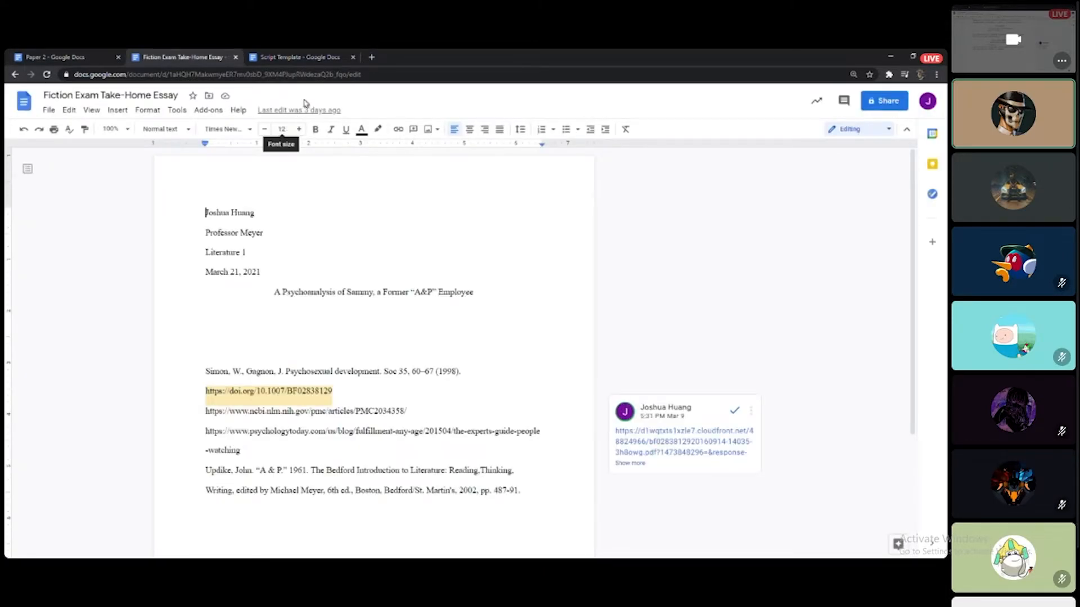
{"action": "left_click", "coordinate": [299, 56]}
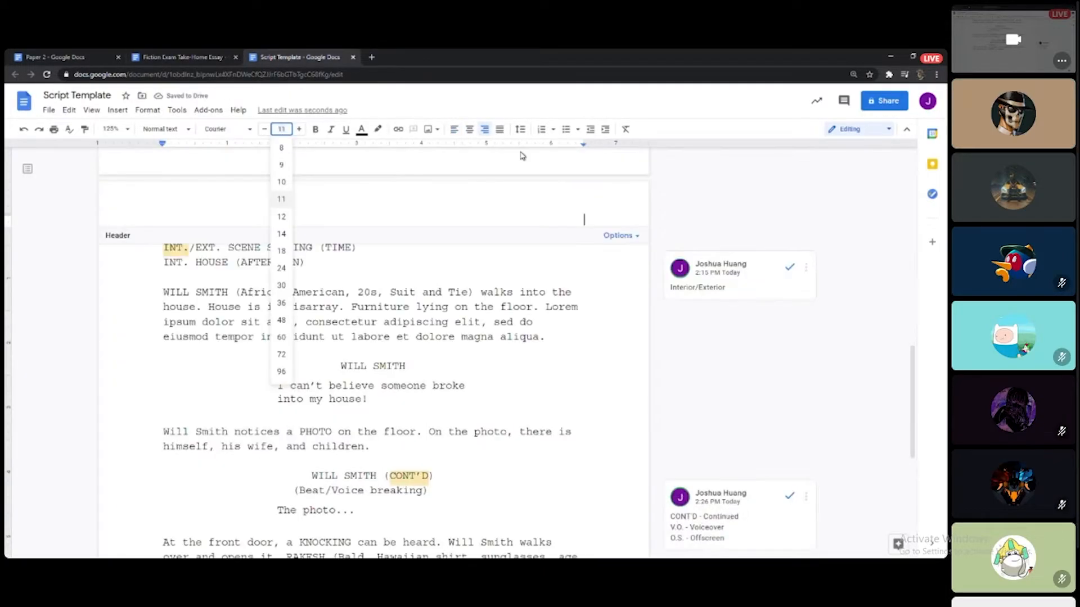
{"action": "left_click", "coordinate": [291, 145]}
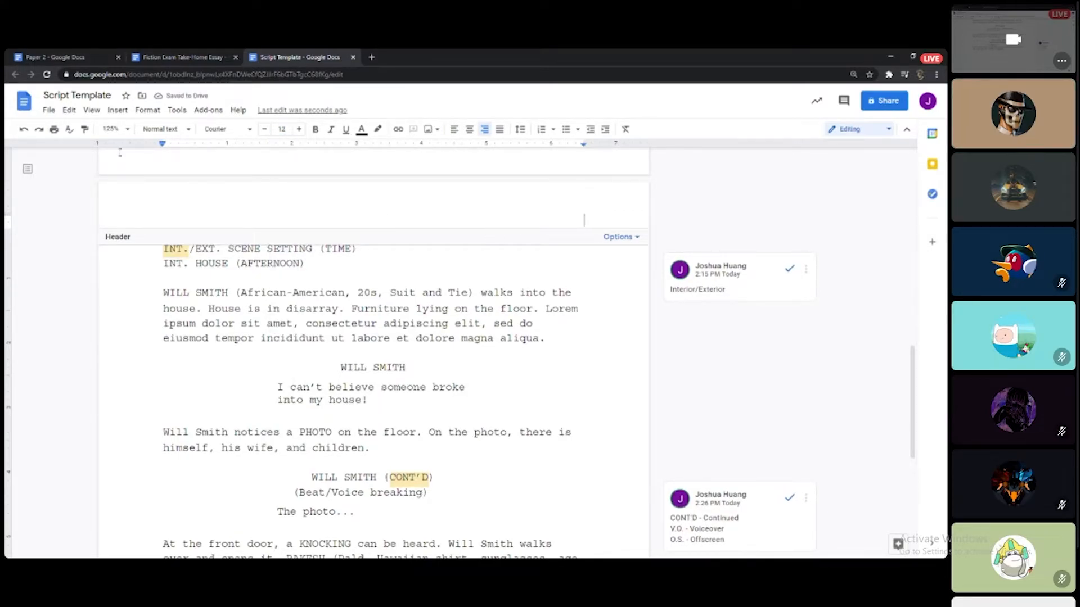
Insert an automatic page number in the right-aligned header of the script page.
{"action": "left_click", "coordinate": [116, 110]}
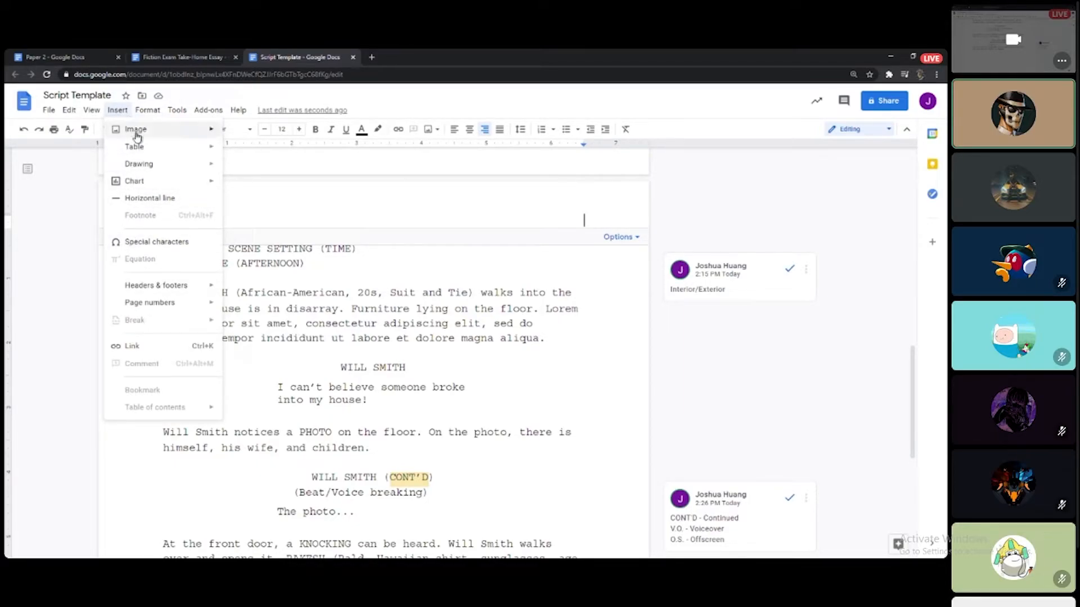
{"action": "mouse_move", "coordinate": [140, 302]}
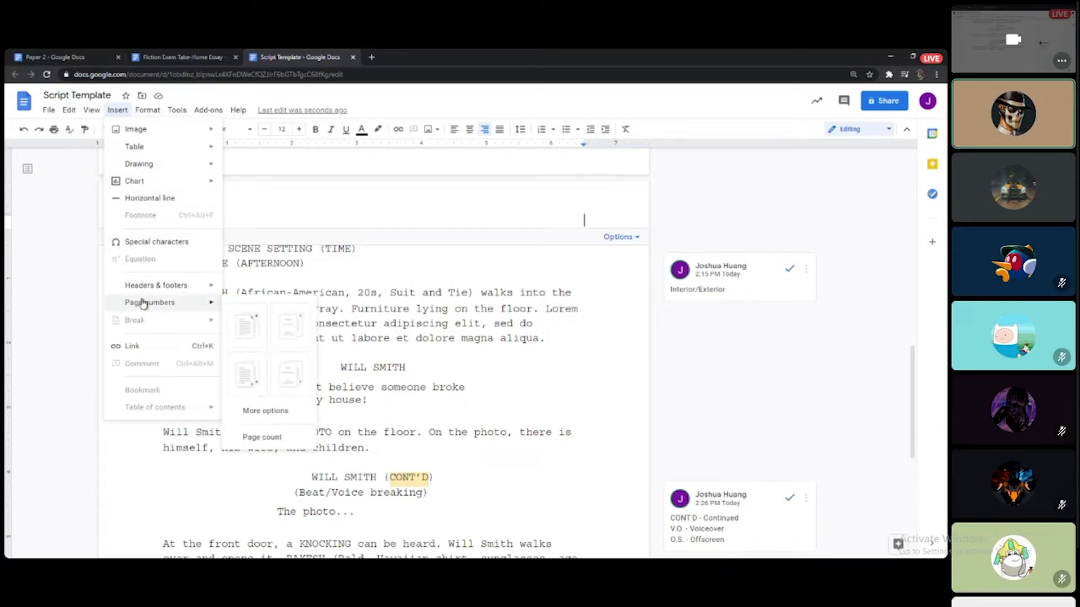
{"action": "left_click", "coordinate": [247, 338]}
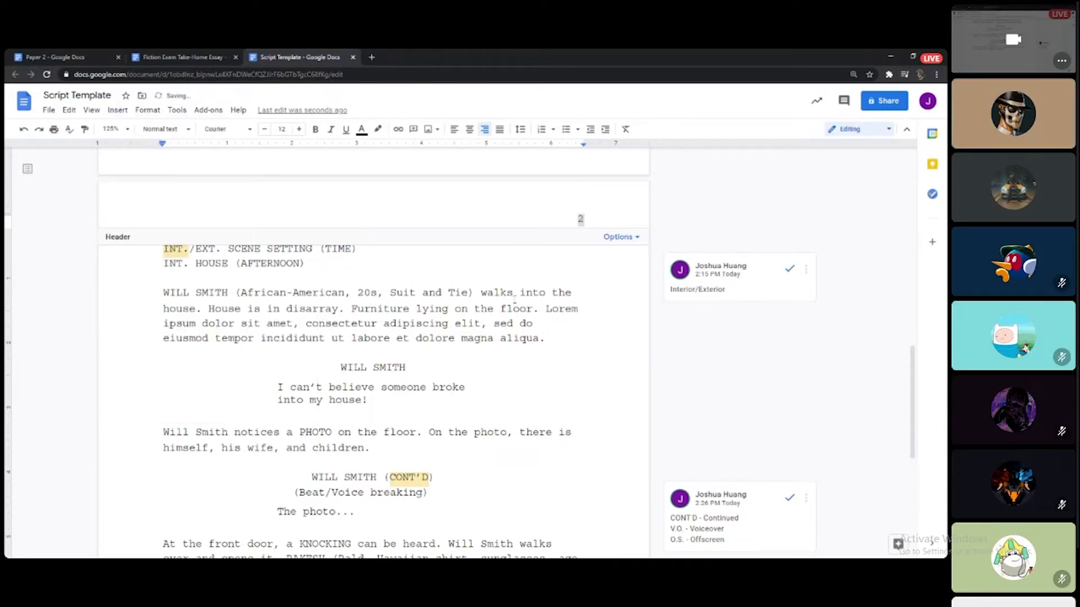
Give the title page a different first-page header so it carries no page number.
{"action": "scroll", "coordinate": [515, 299], "scroll_direction": "up", "scroll_amount": 8}
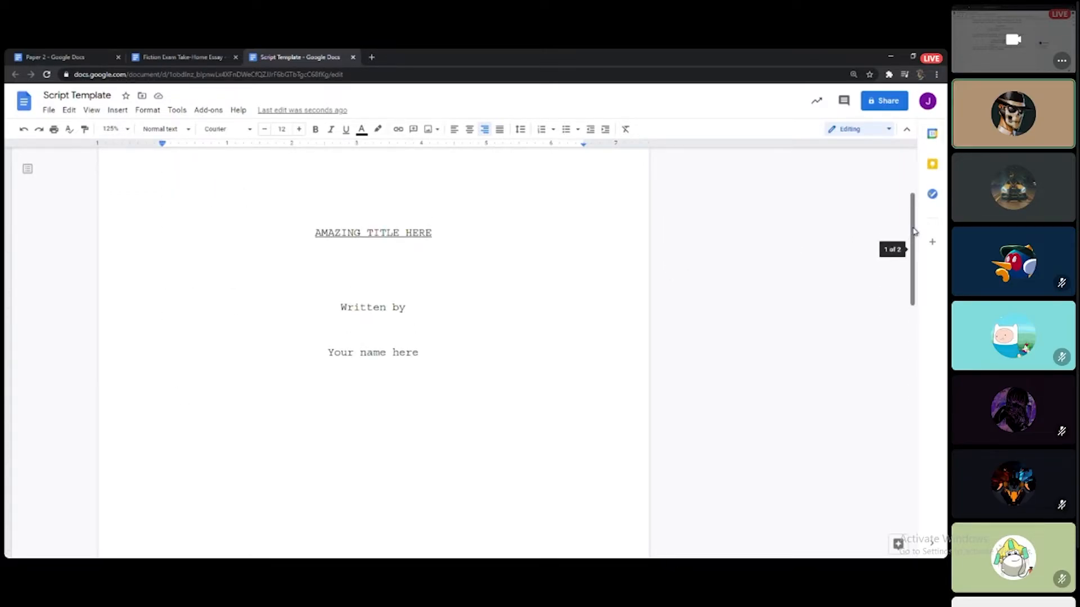
{"action": "scroll", "coordinate": [810, 285], "scroll_direction": "up", "scroll_amount": 3}
{"action": "left_click", "coordinate": [579, 193]}
{"action": "left_click", "coordinate": [550, 214]}
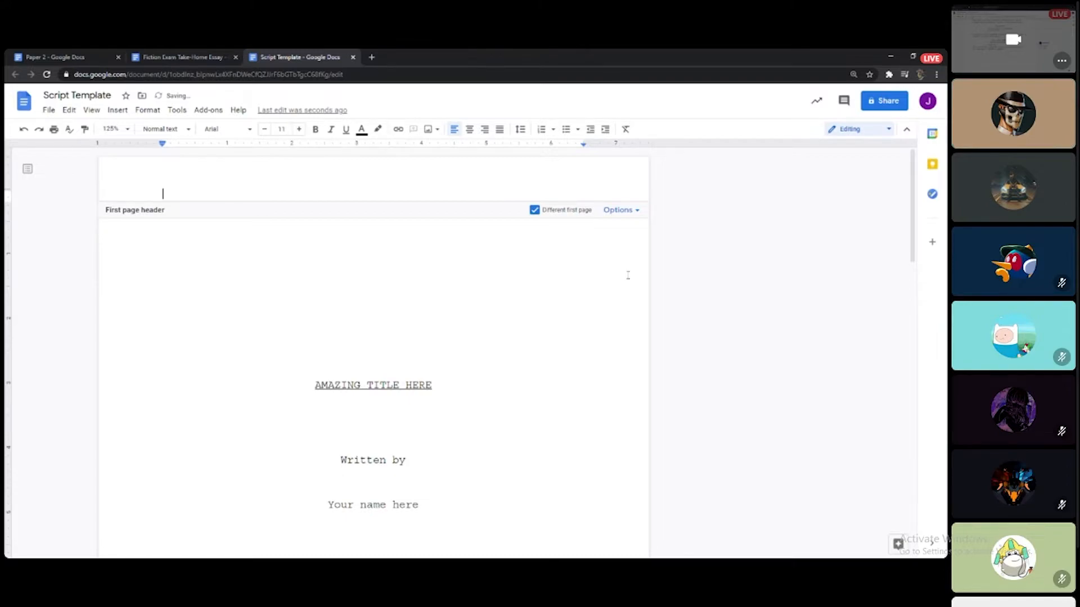
Set the header page numbering to start at 0, so the script page is numbered 1.
{"action": "scroll", "coordinate": [625, 270], "scroll_direction": "down", "scroll_amount": 10}
{"action": "left_click", "coordinate": [587, 324]}
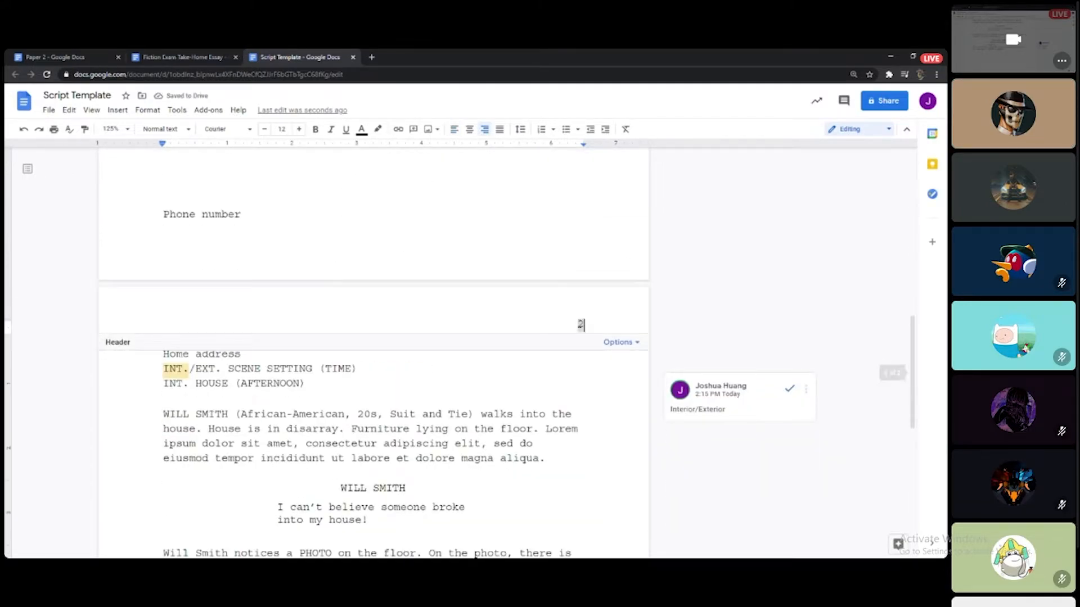
{"action": "left_click", "coordinate": [609, 343]}
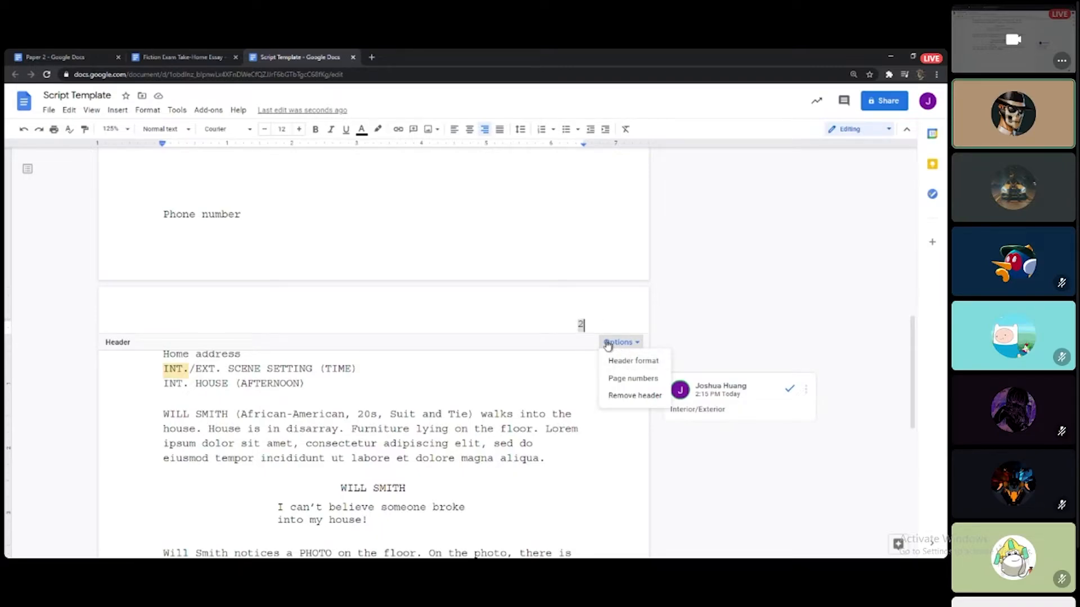
{"action": "left_click", "coordinate": [643, 380]}
{"action": "left_click", "coordinate": [466, 338]}
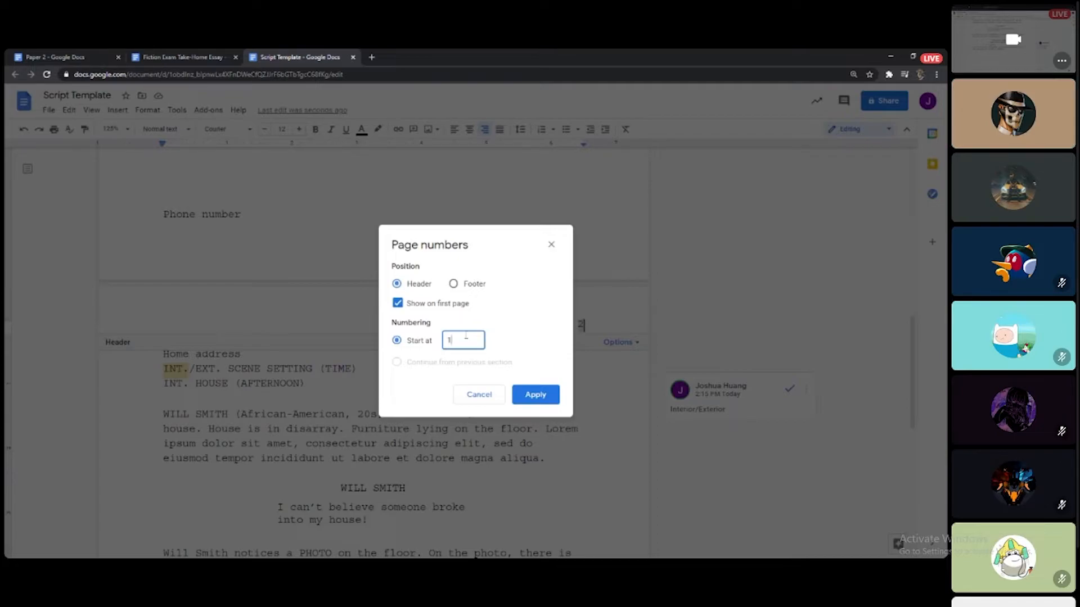
{"action": "type", "text": "0"}
{"action": "left_click", "coordinate": [514, 397]}
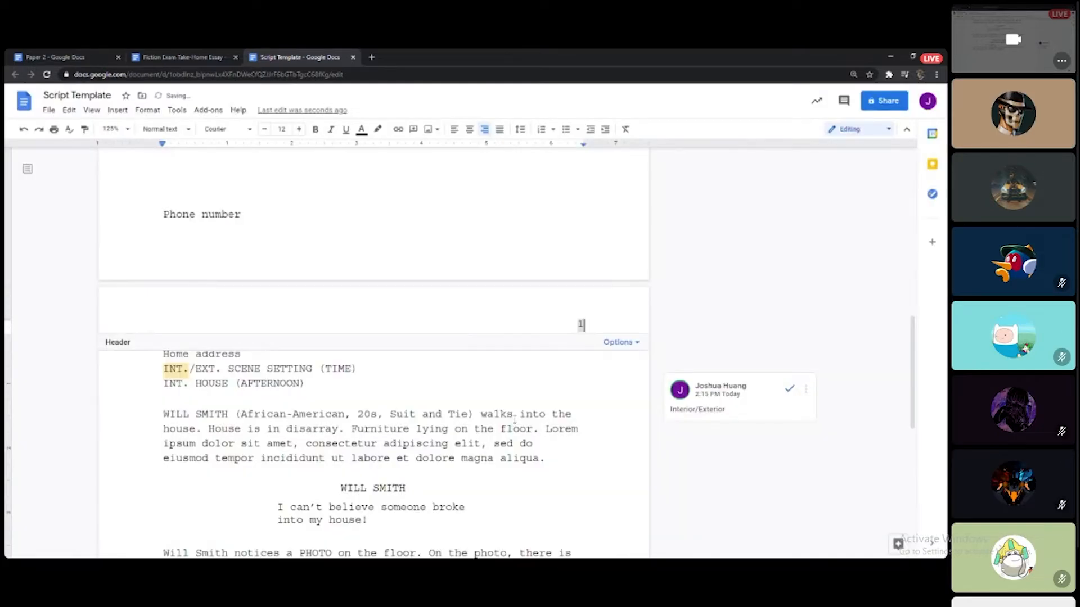
{"action": "left_click", "coordinate": [483, 399]}
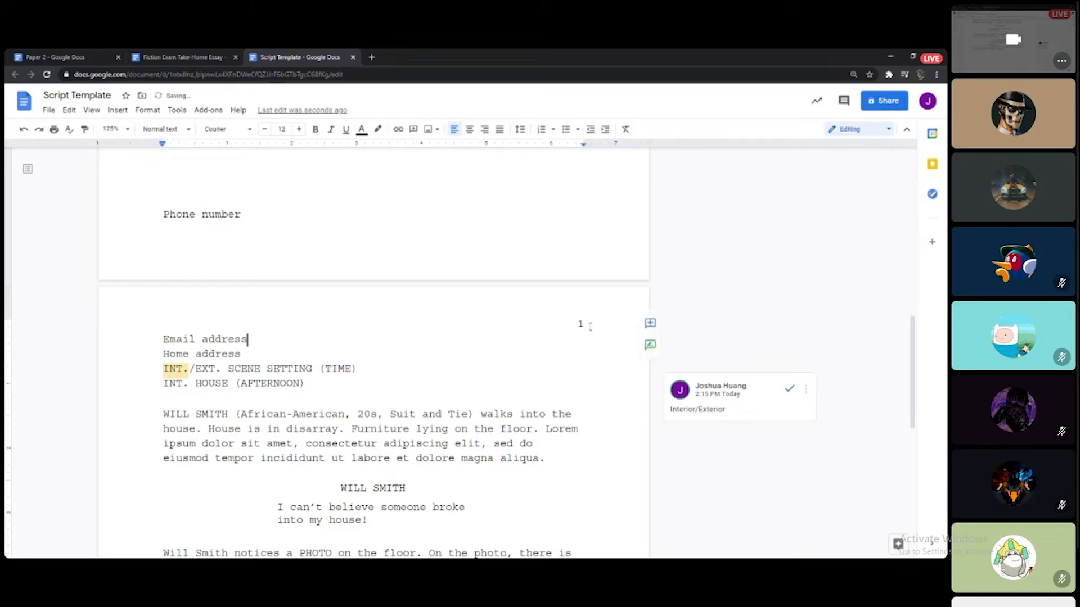
Add a period after the page number in the script page's header.
{"action": "double_click", "coordinate": [581, 324]}
{"action": "type", "text": "."}
{"action": "key", "text": "Escape"}
{"action": "scroll", "coordinate": [541, 374], "scroll_direction": "down", "scroll_amount": 7}
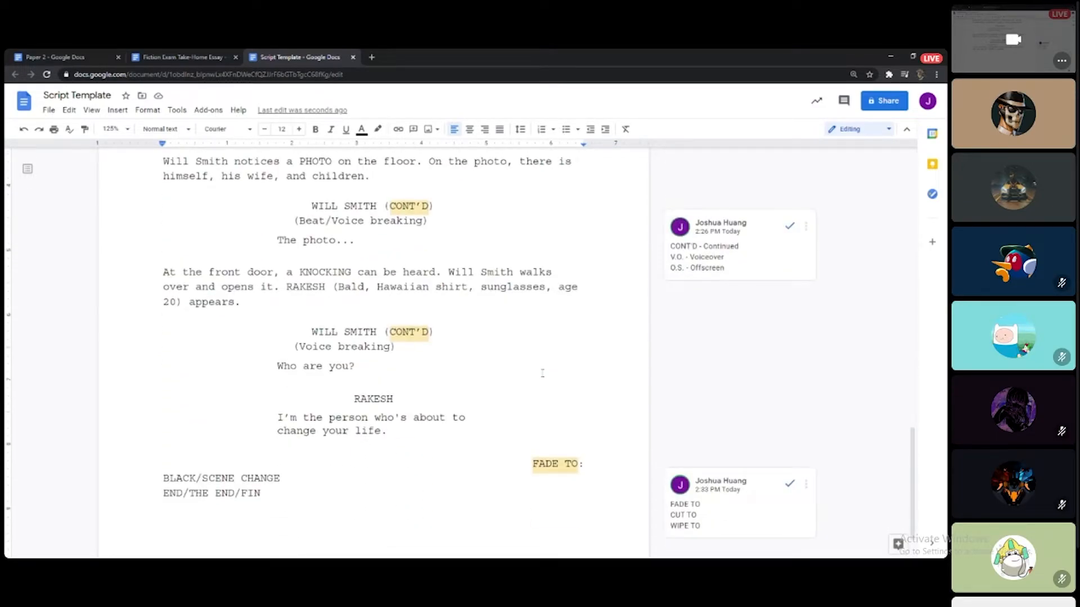
{"action": "scroll", "coordinate": [542, 374], "scroll_direction": "up", "scroll_amount": 6}
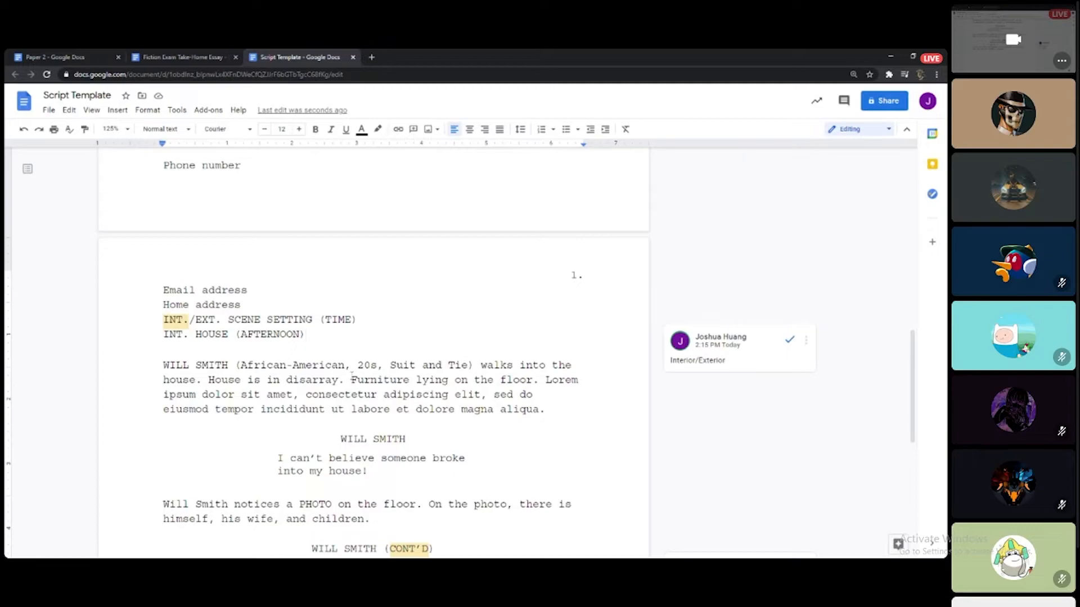
{"action": "scroll", "coordinate": [352, 375], "scroll_direction": "down", "scroll_amount": 5}
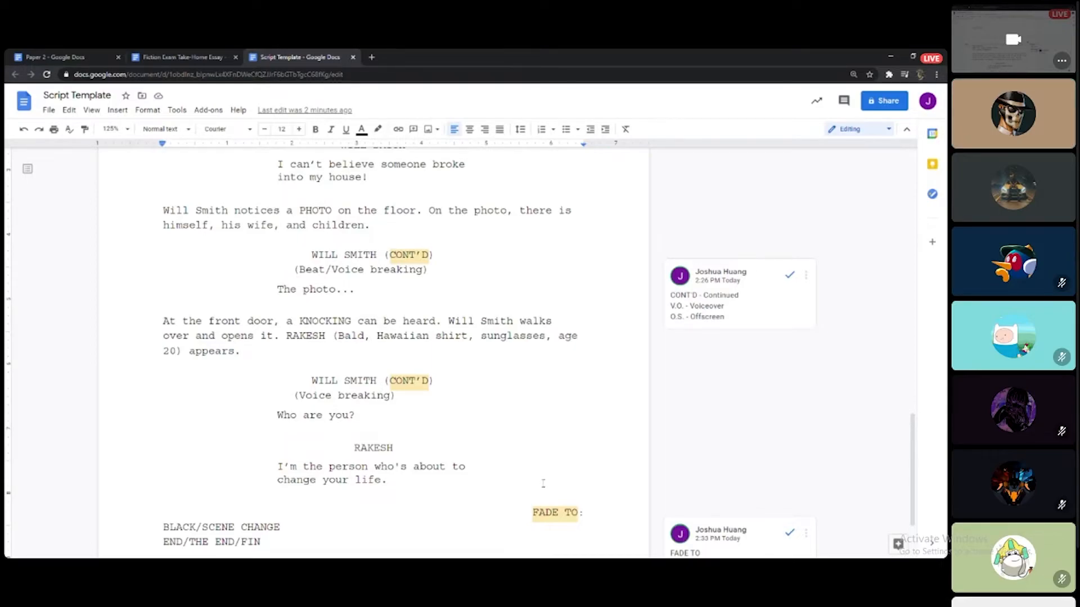
{"action": "scroll", "coordinate": [543, 484], "scroll_direction": "up", "scroll_amount": 5}
{"action": "scroll", "coordinate": [543, 485], "scroll_direction": "down", "scroll_amount": 6}
{"action": "left_click", "coordinate": [331, 430]}
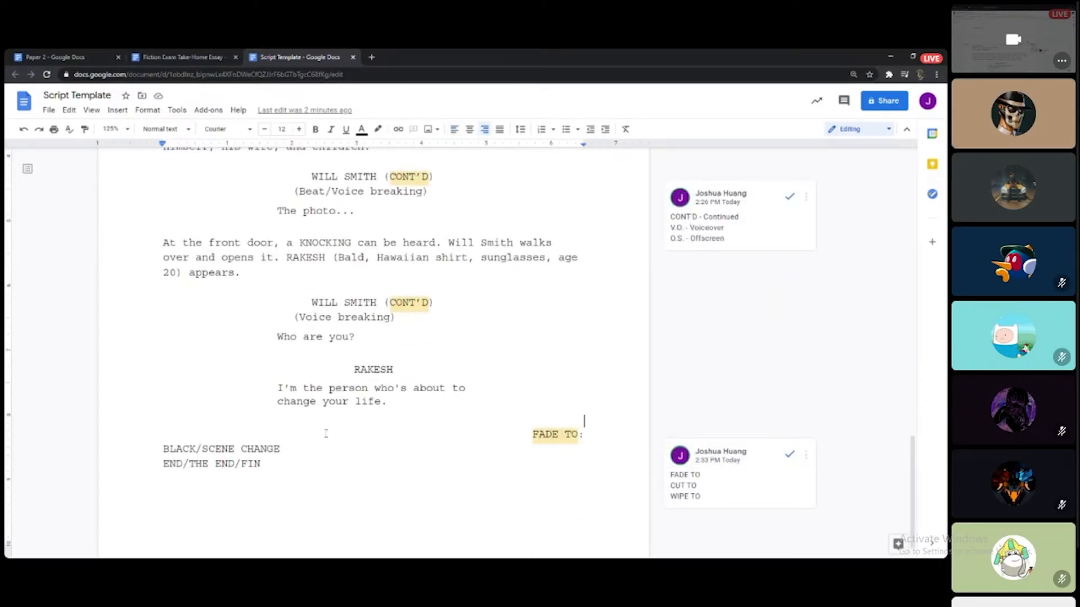
Duplicate Will Smith's "Who are you?" dialogue block on a new centered line below the last reply, above FADE TO.
{"action": "key", "text": "Return"}
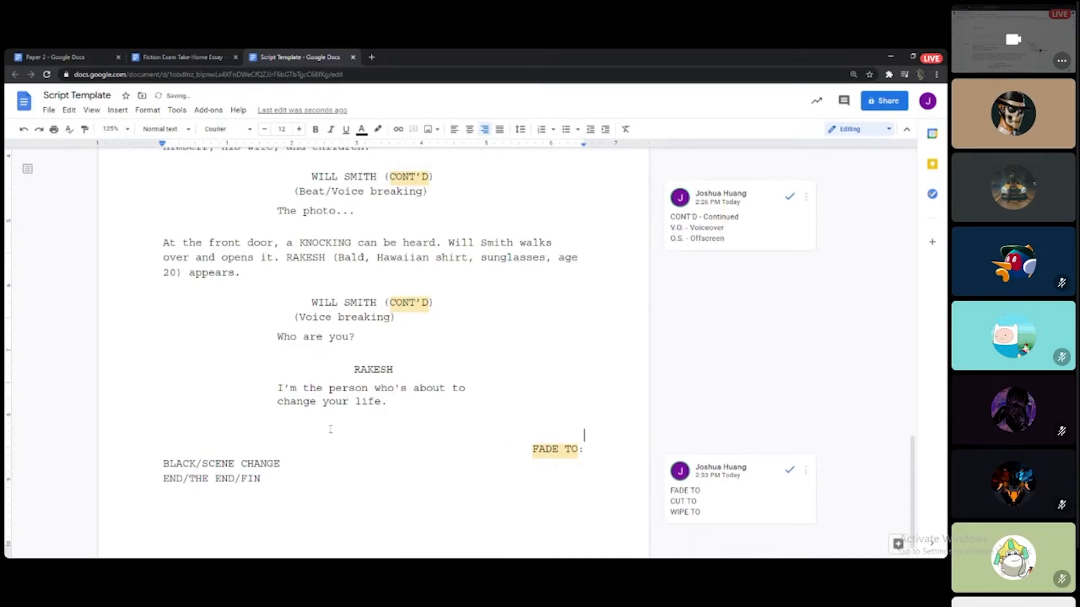
{"action": "left_click", "coordinate": [470, 129]}
{"action": "left_click", "coordinate": [309, 304]}
{"action": "left_click_drag", "start_coordinate": [310, 304], "coordinate": [355, 338]}
{"action": "key", "text": "ctrl+c"}
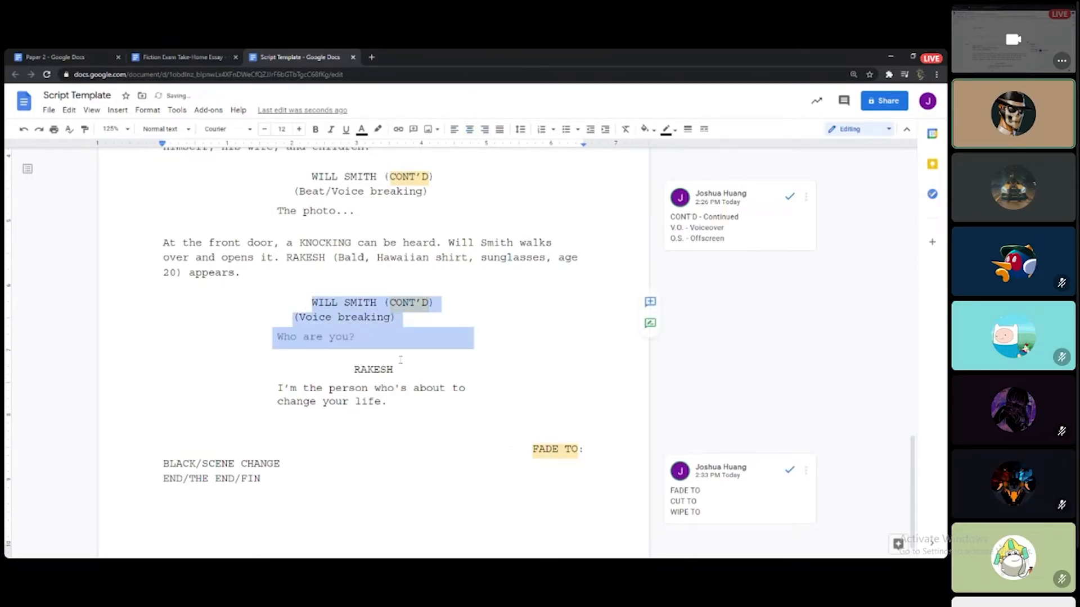
{"action": "left_click", "coordinate": [417, 438]}
{"action": "key", "text": "ctrl+v"}
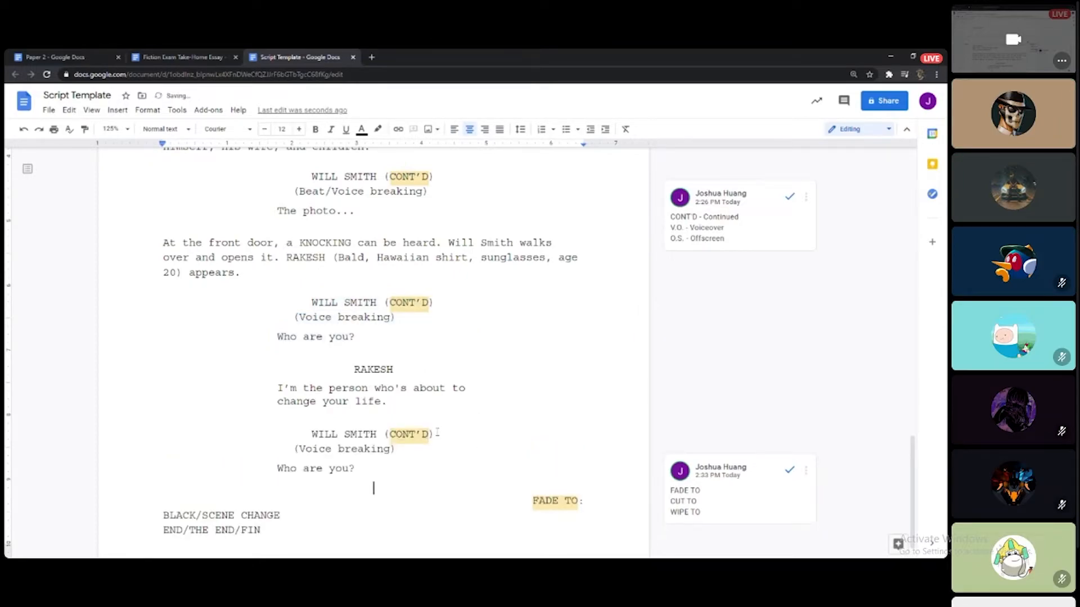
Change the copied character cue's extension to (V.O.) and remove the "(Voice breaking)" parenthetical with its line.
{"action": "left_click", "coordinate": [417, 436]}
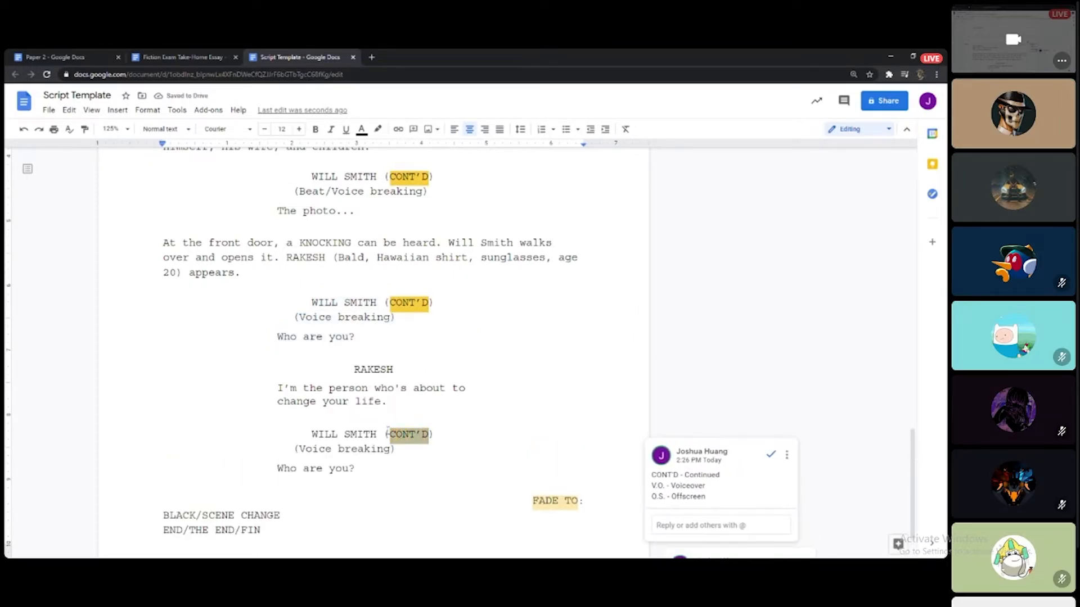
{"action": "double_click", "coordinate": [388, 434]}
{"action": "type", "text": "V.O"}
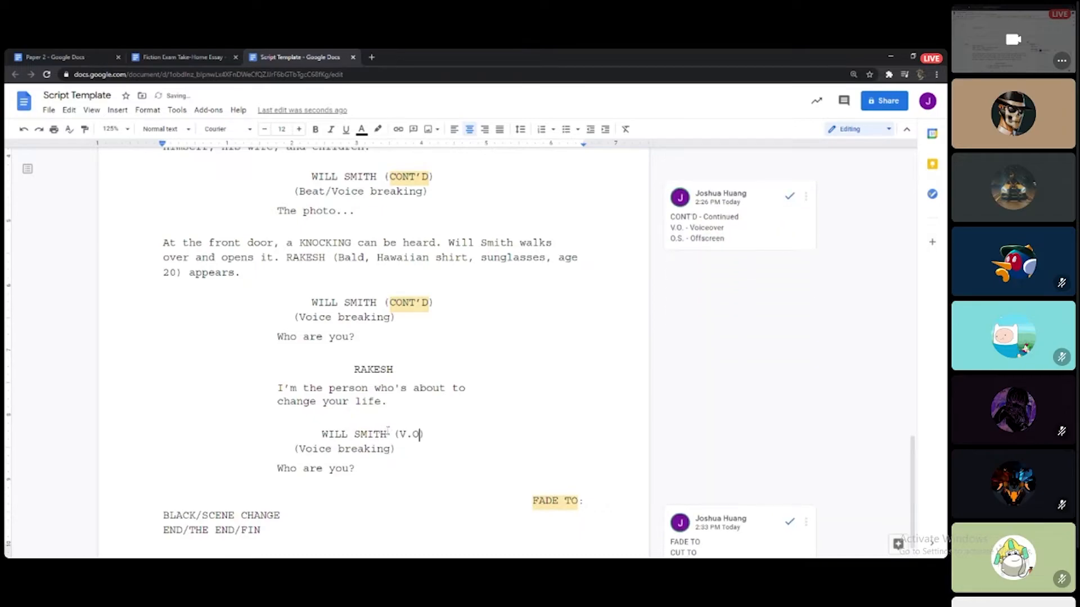
{"action": "type", "text": "."}
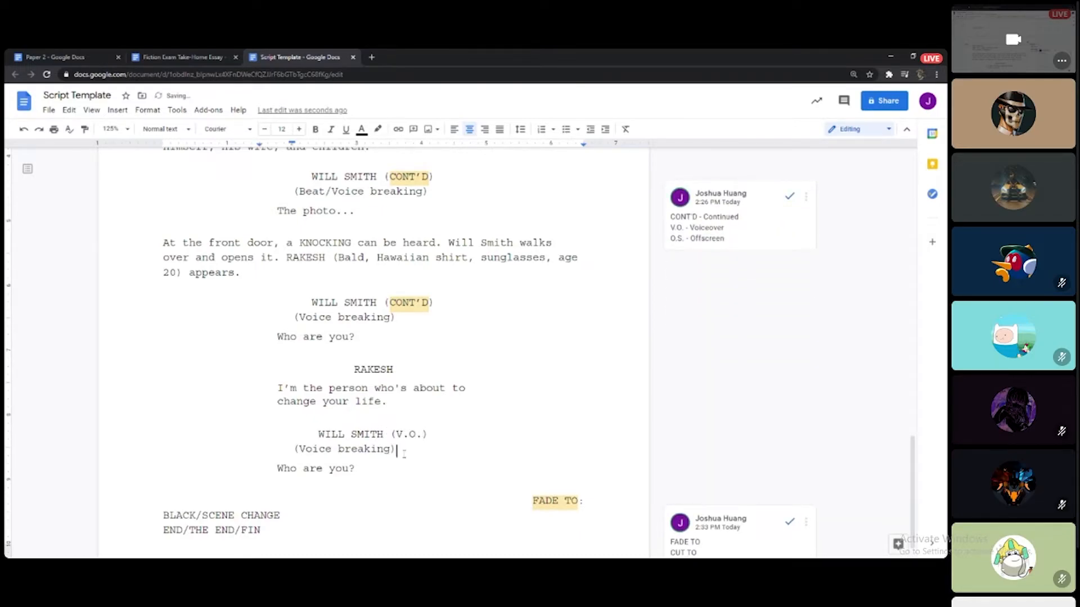
{"action": "left_click_drag", "start_coordinate": [396, 449], "coordinate": [276, 449]}
{"action": "key", "text": "BackSpace"}
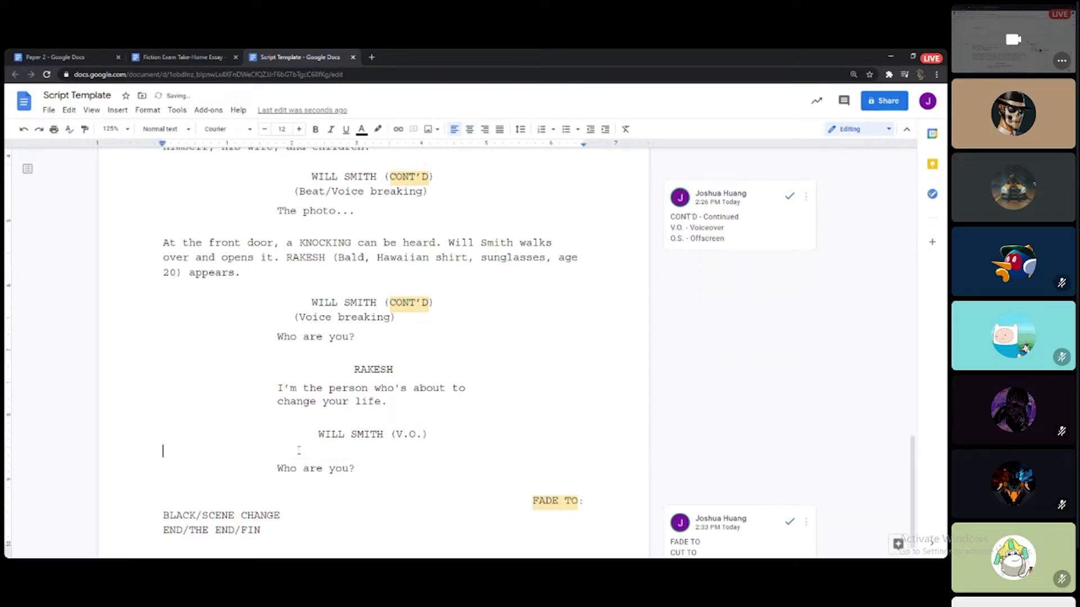
{"action": "key", "text": "BackSpace"}
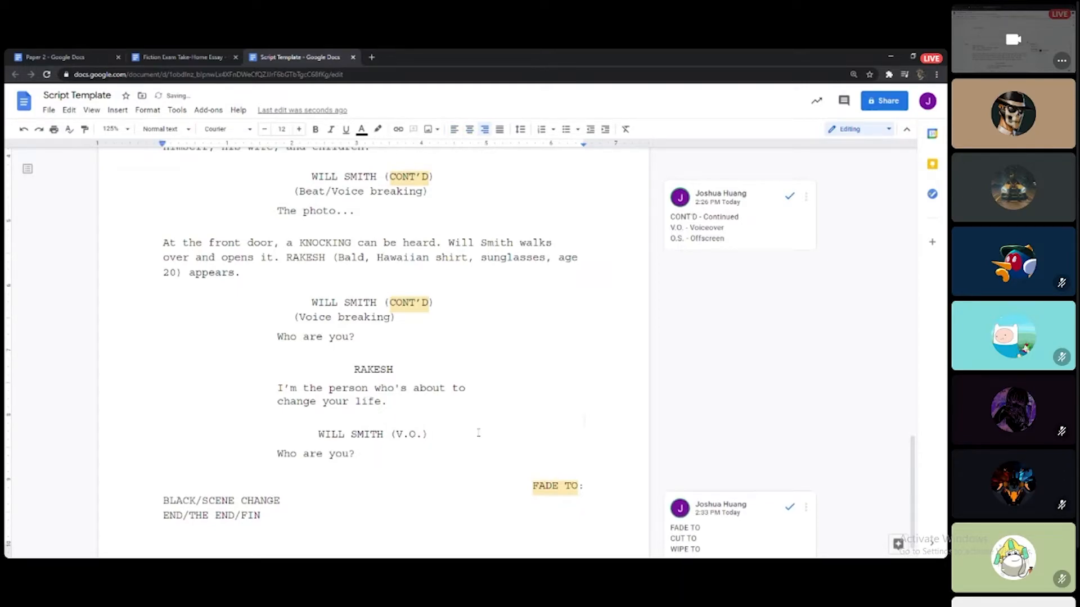
Insert the left-aligned action line "Internally, Will Smith thinks to himself." before the V.O. cue, set off by blank lines.
{"action": "left_click", "coordinate": [455, 132]}
{"action": "type", "text": "Interna"}
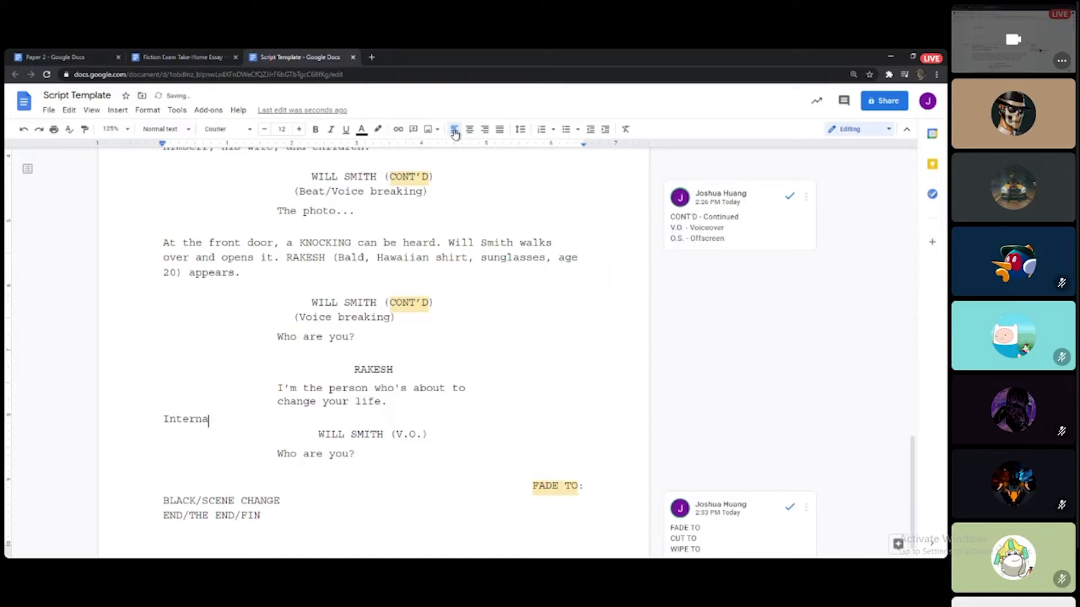
{"action": "type", "text": "lly, Will Smith thinks to hj"}
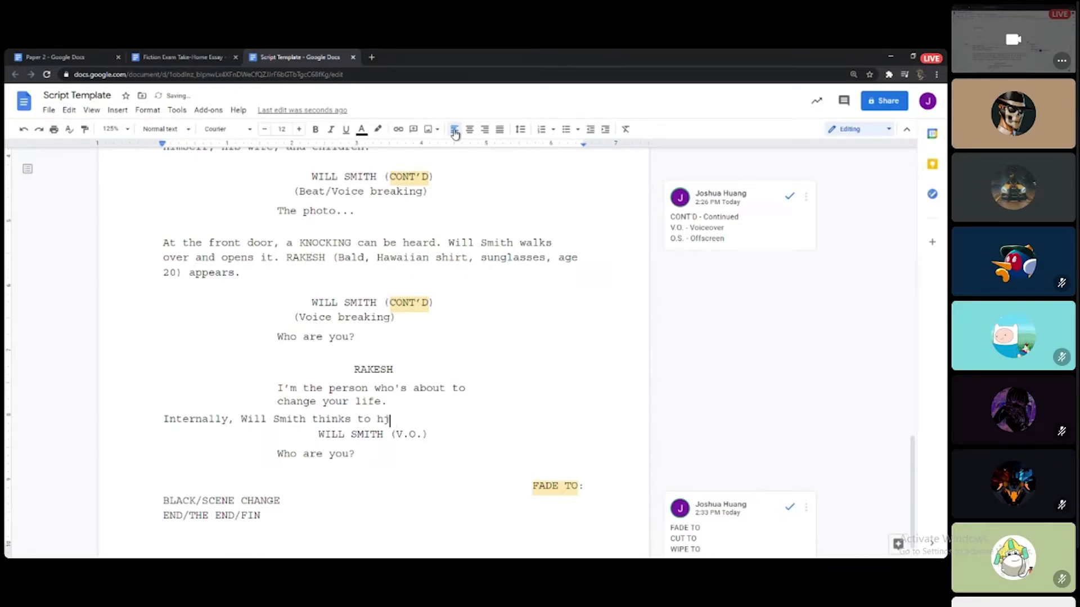
{"action": "key", "text": "BackSpace"}
{"action": "type", "text": "imself."}
{"action": "key", "text": "Return"}
Reword the voiceover dialogue under the V.O. cue as "Who is this person?".
{"action": "scroll", "coordinate": [458, 416], "scroll_direction": "down", "scroll_amount": 2}
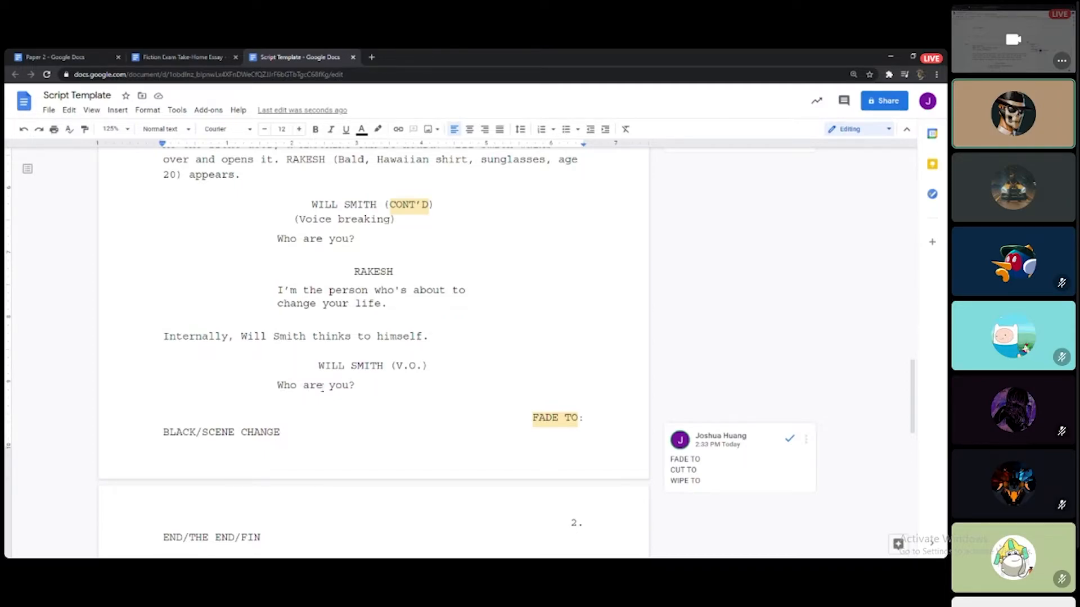
{"action": "left_click_drag", "start_coordinate": [362, 387], "coordinate": [286, 388]}
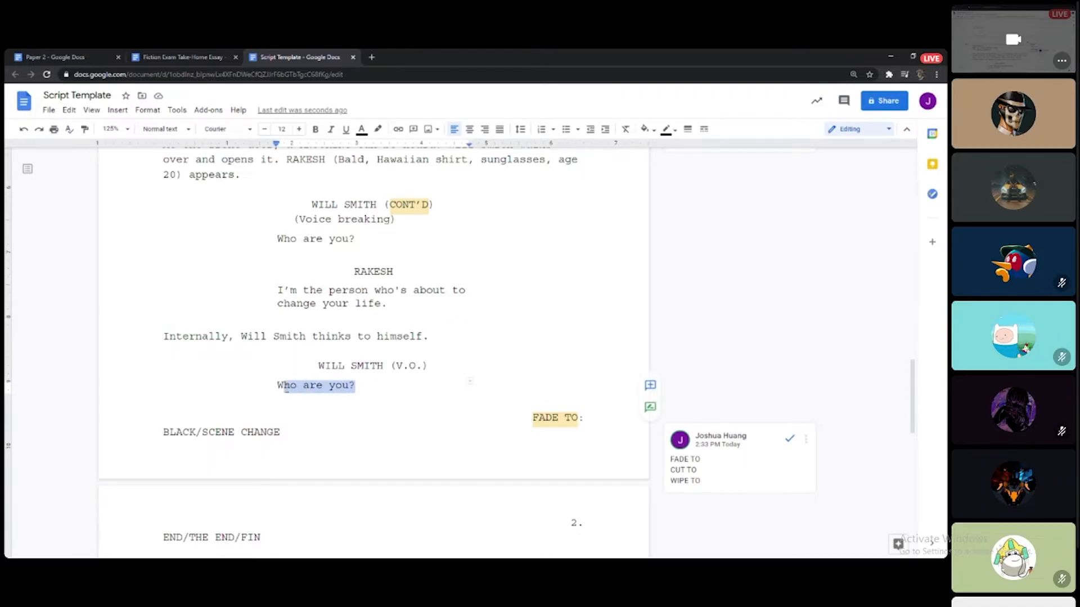
{"action": "type", "text": "ho is this "}
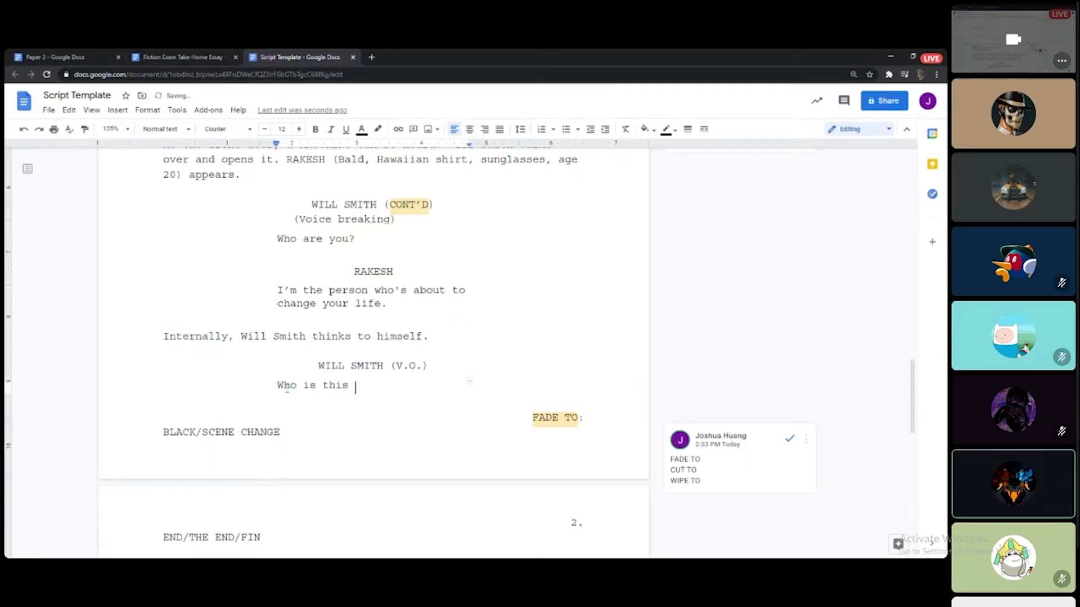
{"action": "type", "text": "person?"}
Add the left-aligned action line "Will Smith speaks up." below the voiceover dialogue, with a blank line before and after it.
{"action": "scroll", "coordinate": [508, 395], "scroll_direction": "up", "scroll_amount": 8}
{"action": "scroll", "coordinate": [574, 279], "scroll_direction": "down", "scroll_amount": 9}
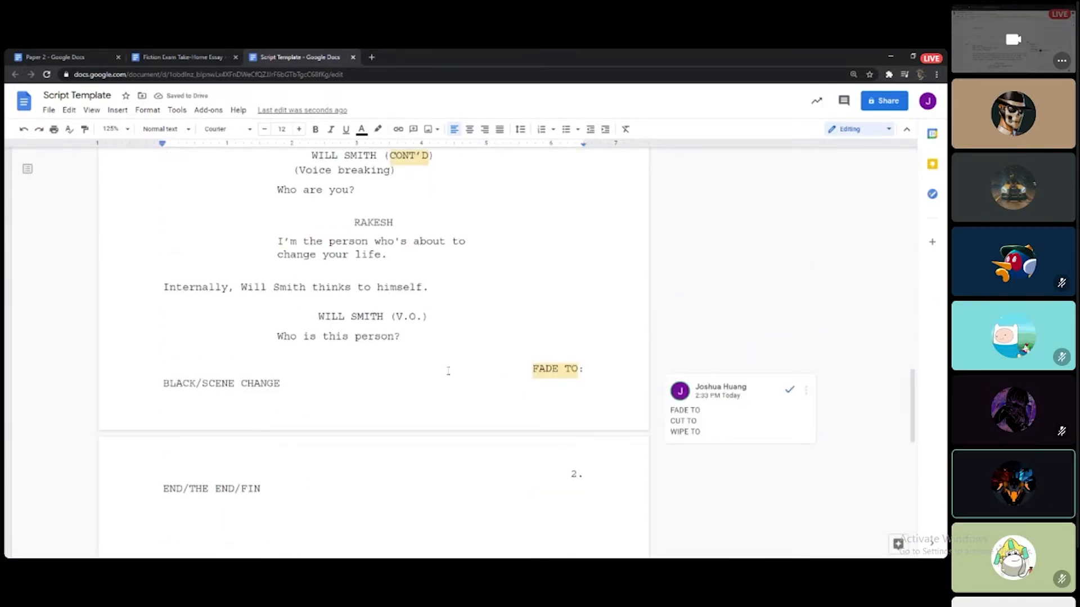
{"action": "left_click", "coordinate": [373, 356]}
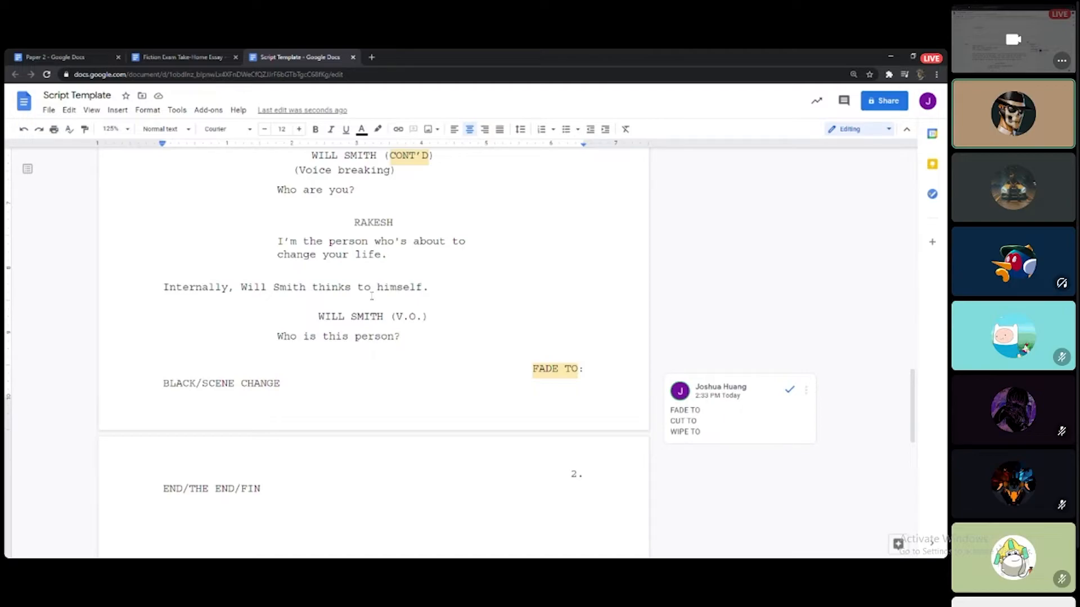
{"action": "key", "text": "ctrl+shift+l"}
{"action": "type", "text": "Will Smith sp"}
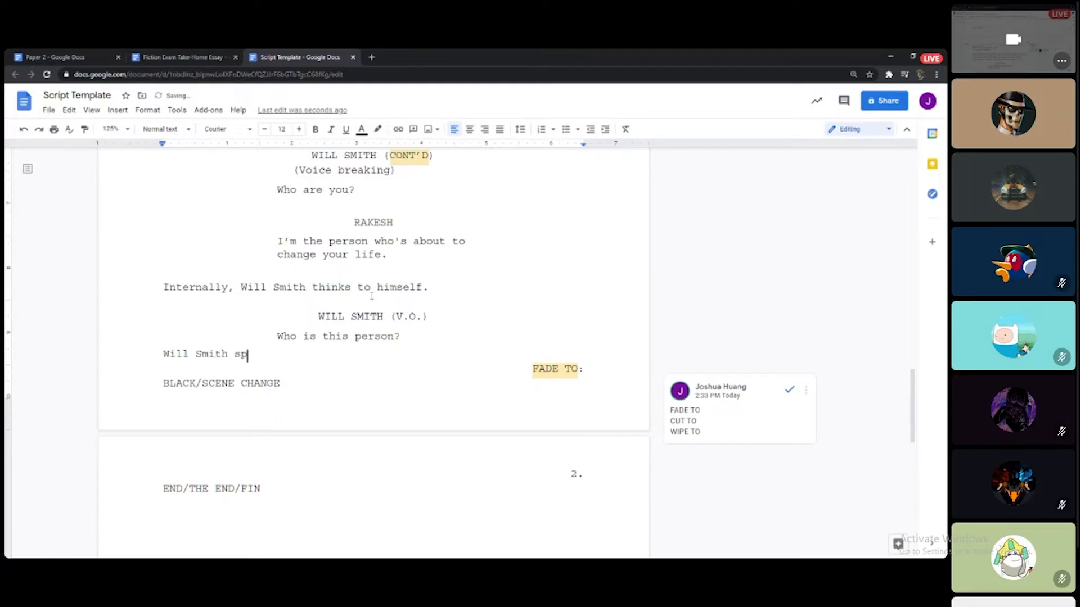
{"action": "type", "text": "eaks up."}
{"action": "key", "text": "Home"}
{"action": "key", "text": "Return"}
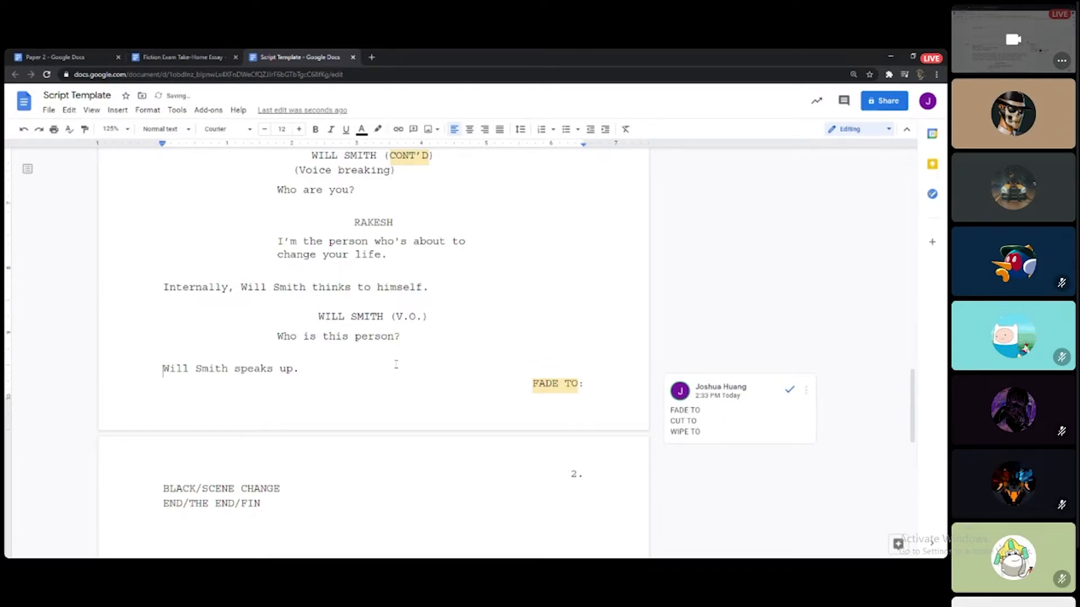
{"action": "left_click", "coordinate": [443, 368]}
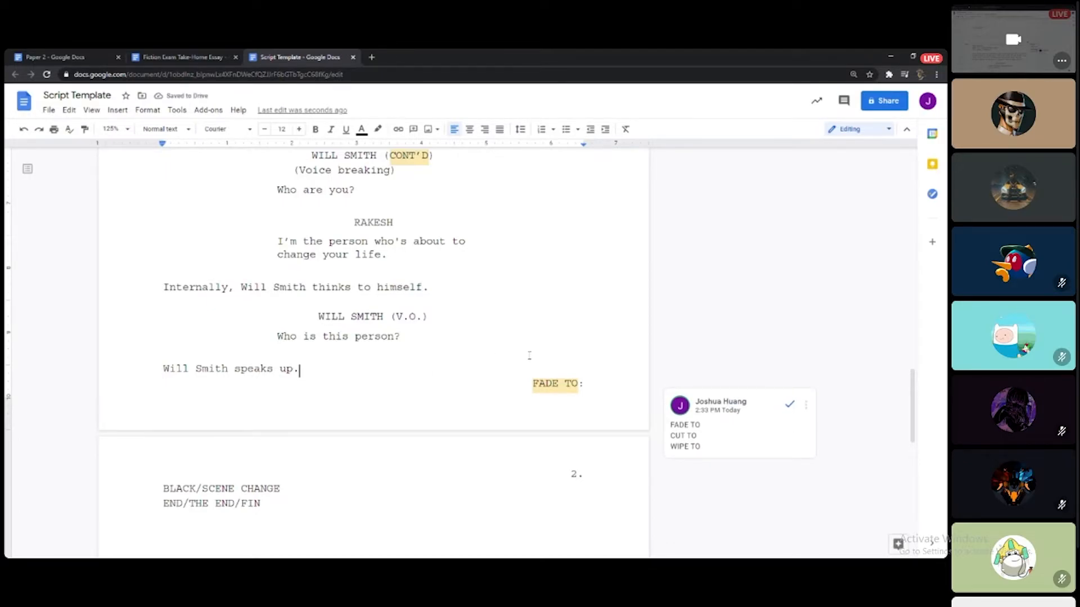
{"action": "key", "text": "Return"}
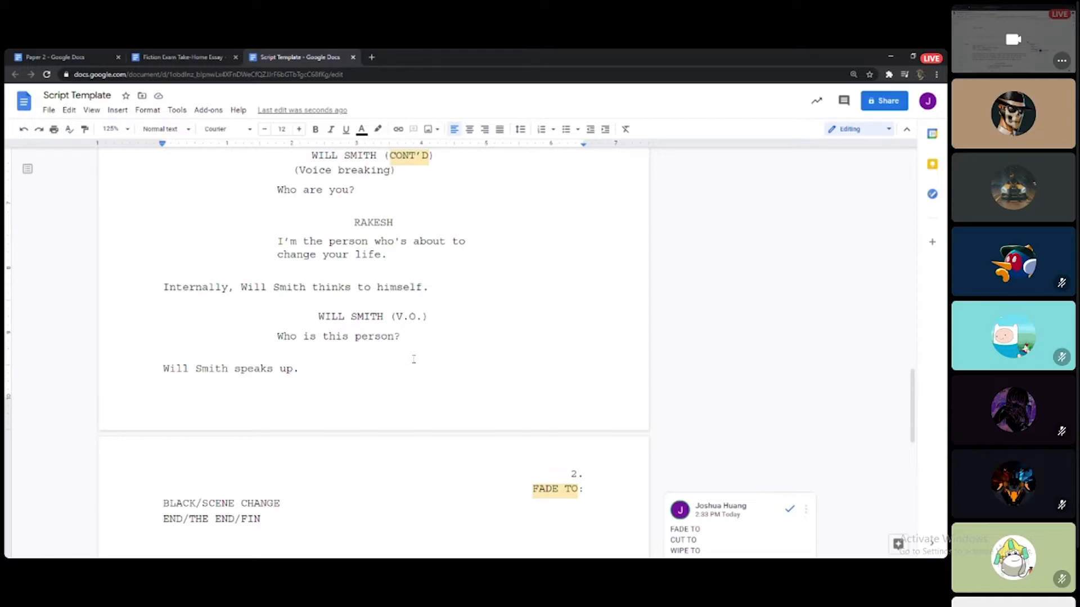
{"action": "scroll", "coordinate": [413, 358], "scroll_direction": "down", "scroll_amount": 1}
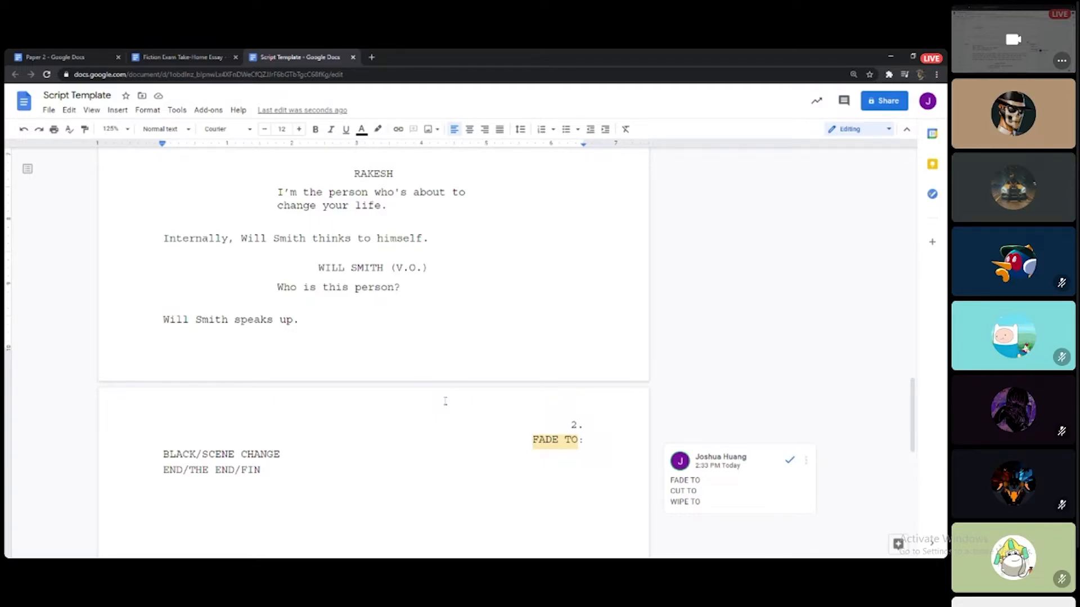
{"action": "scroll", "coordinate": [444, 401], "scroll_direction": "up", "scroll_amount": 1}
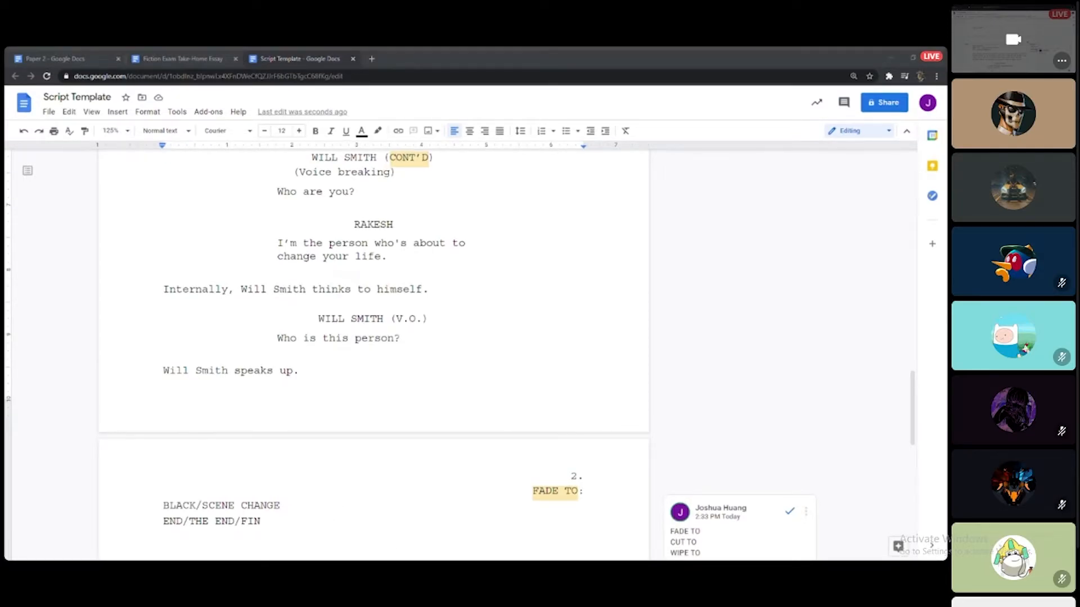
{"action": "scroll", "coordinate": [353, 453], "scroll_direction": "down", "scroll_amount": 4}
{"action": "scroll", "coordinate": [353, 453], "scroll_direction": "up", "scroll_amount": 2}
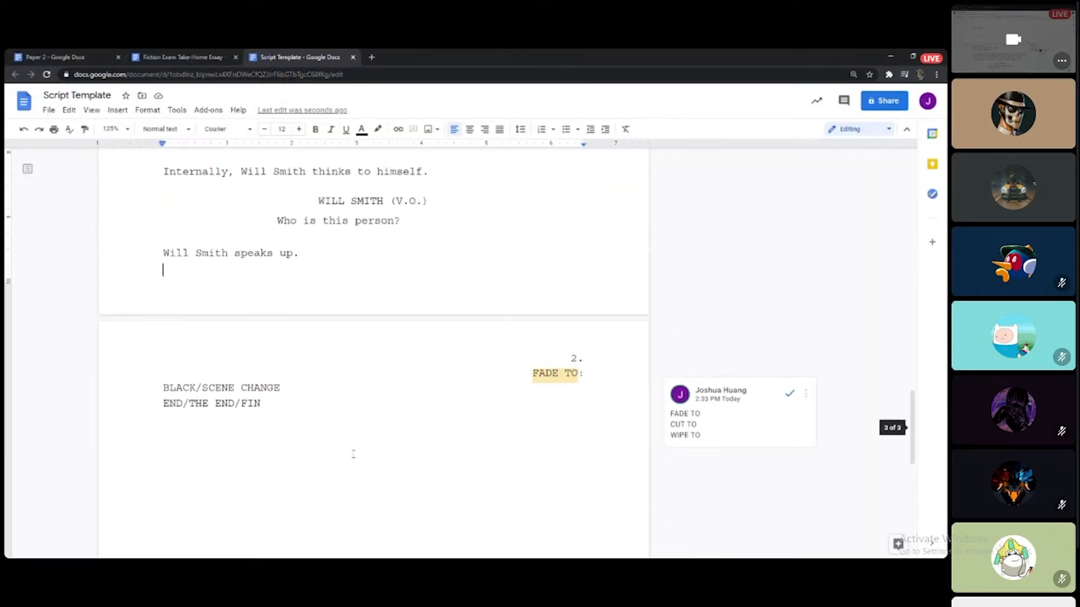
{"action": "scroll", "coordinate": [353, 454], "scroll_direction": "up", "scroll_amount": 3}
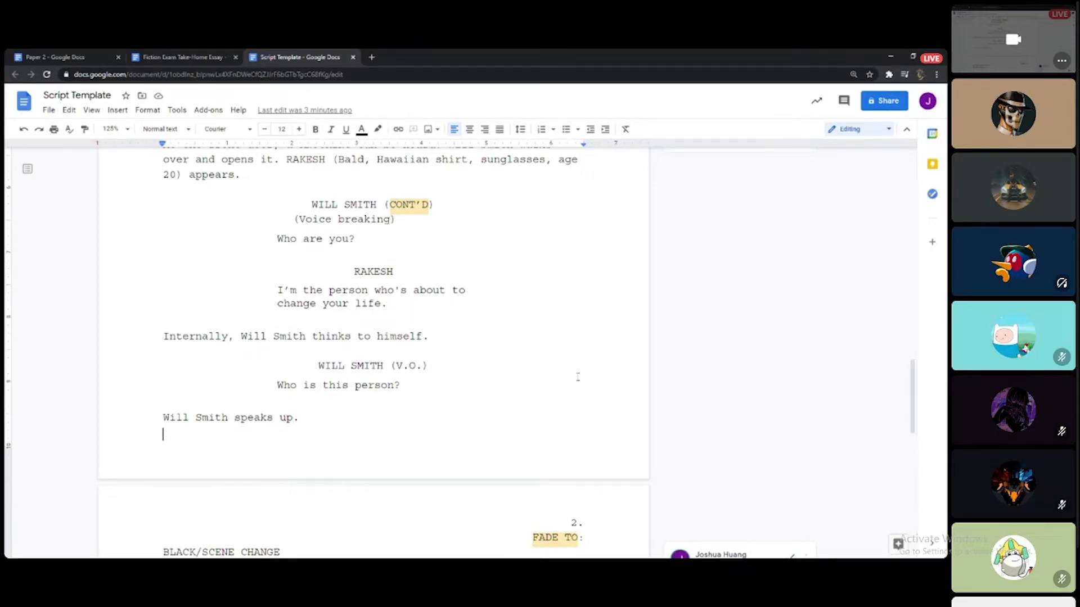
{"action": "scroll", "coordinate": [578, 377], "scroll_direction": "down", "scroll_amount": 1}
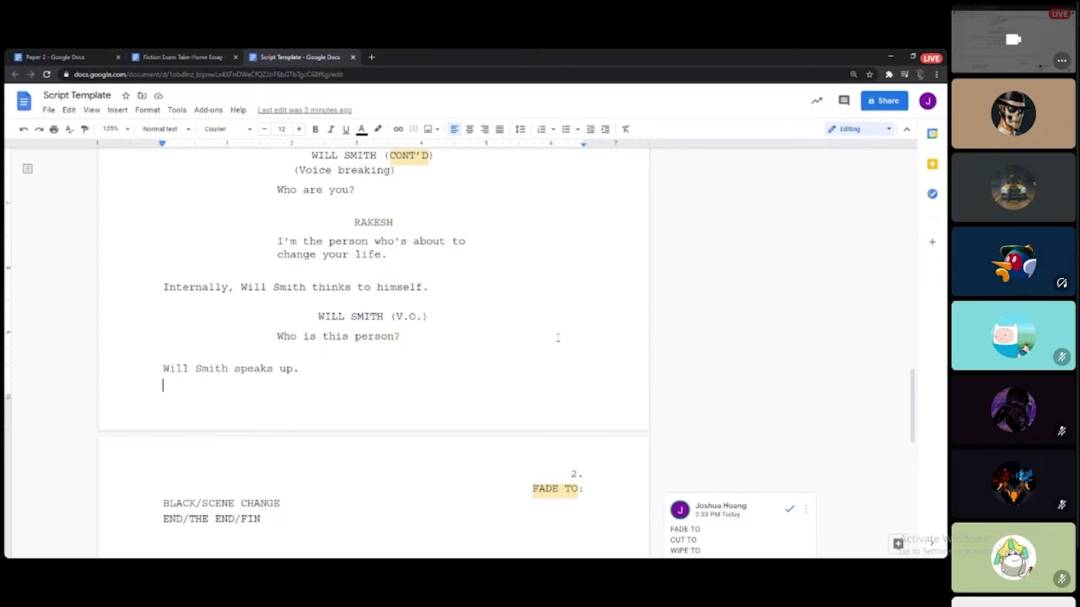
{"action": "scroll", "coordinate": [558, 337], "scroll_direction": "down", "scroll_amount": 1}
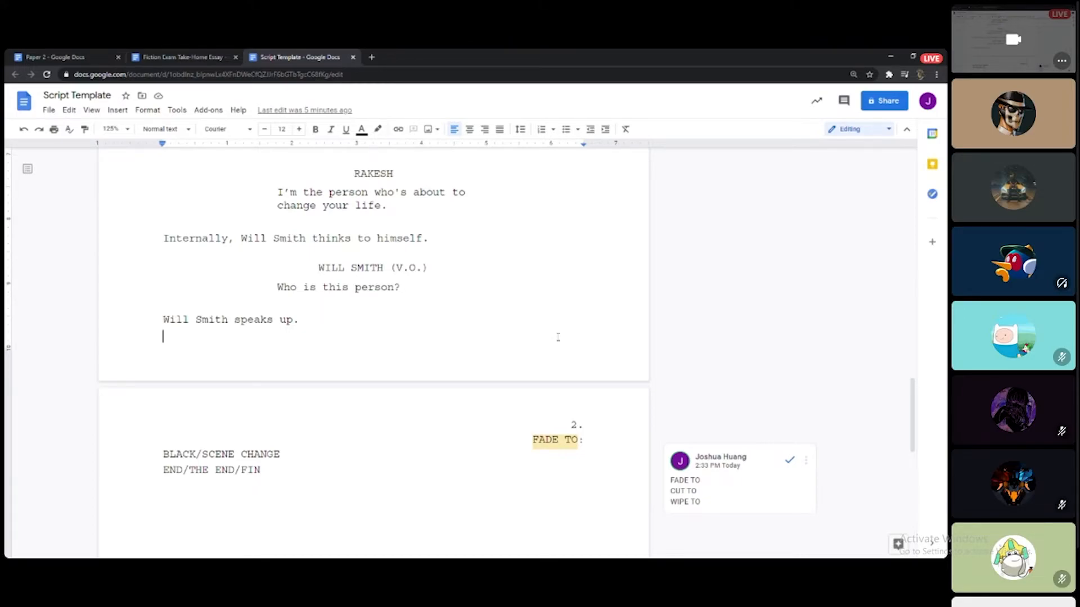
{"action": "scroll", "coordinate": [557, 337], "scroll_direction": "up", "scroll_amount": 4}
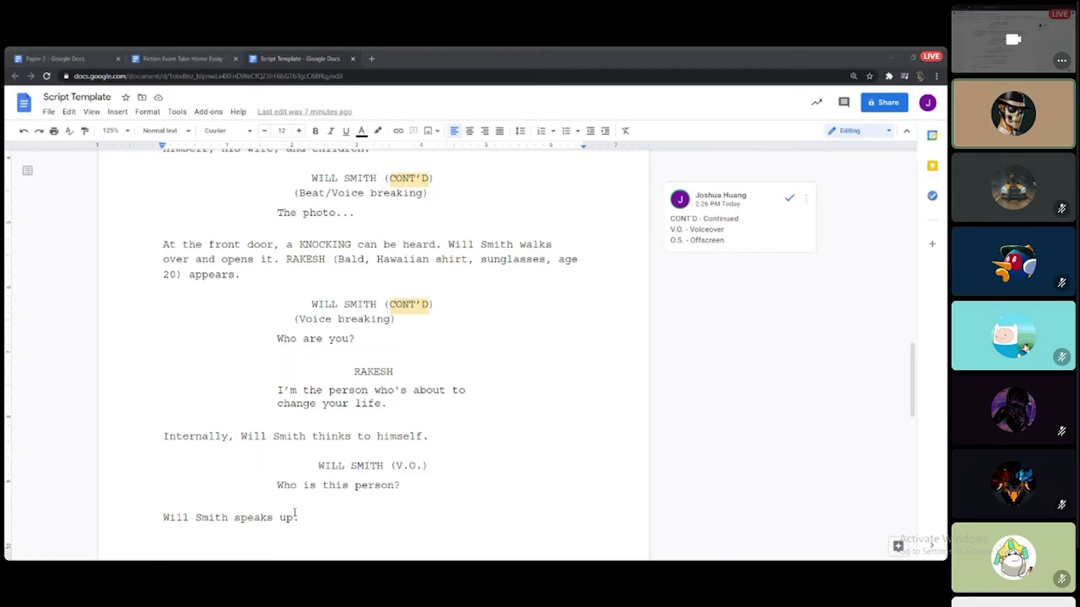
Show the file formats available for downloading the script document, including PDF.
{"action": "left_click", "coordinate": [230, 551]}
{"action": "left_click", "coordinate": [49, 112]}
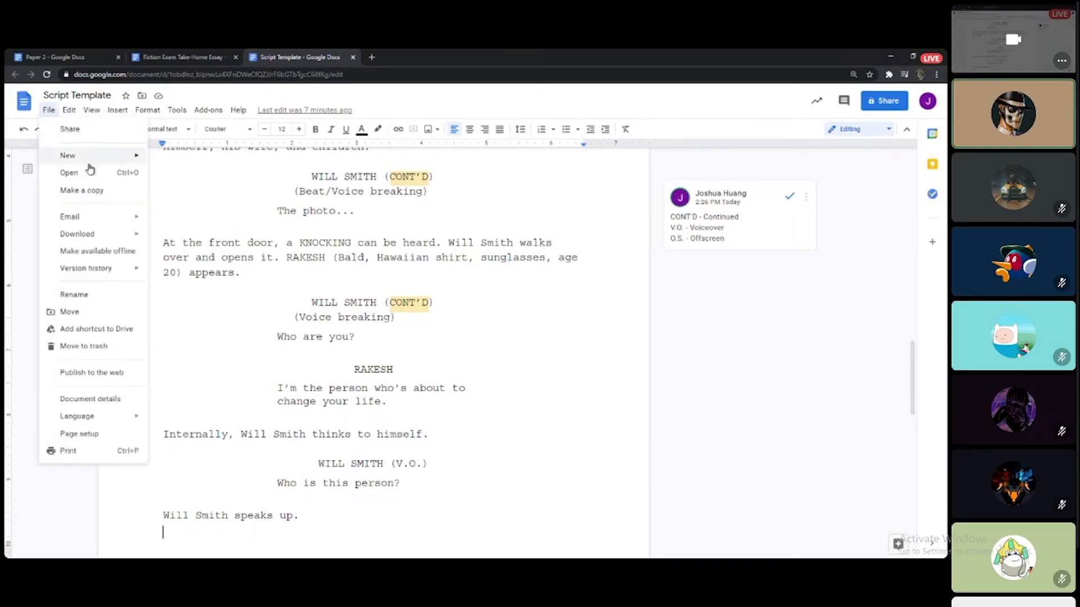
{"action": "mouse_move", "coordinate": [142, 234]}
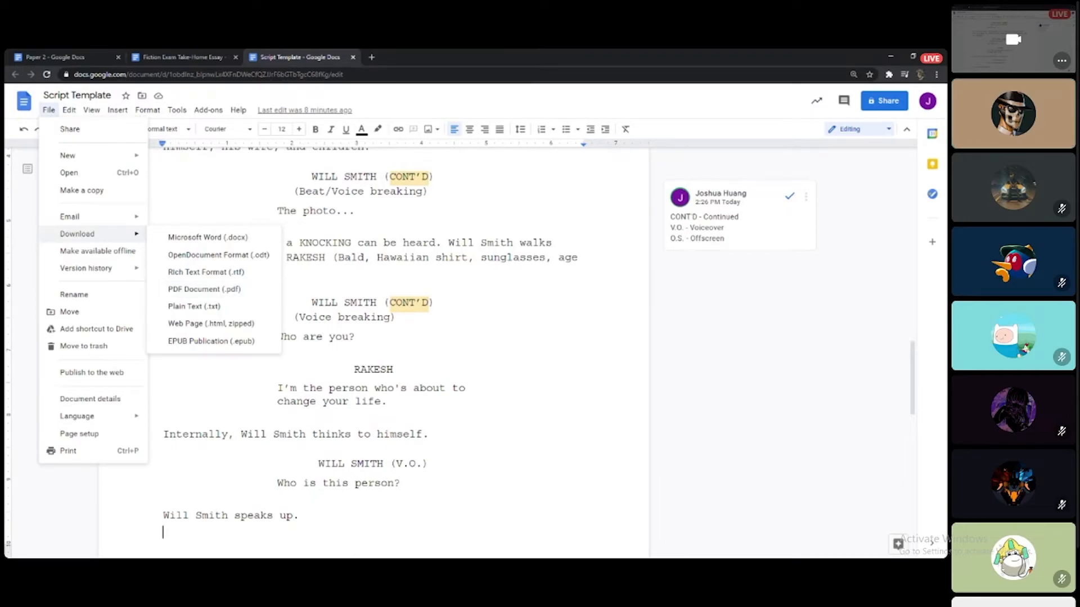
{"action": "left_click", "coordinate": [277, 288]}
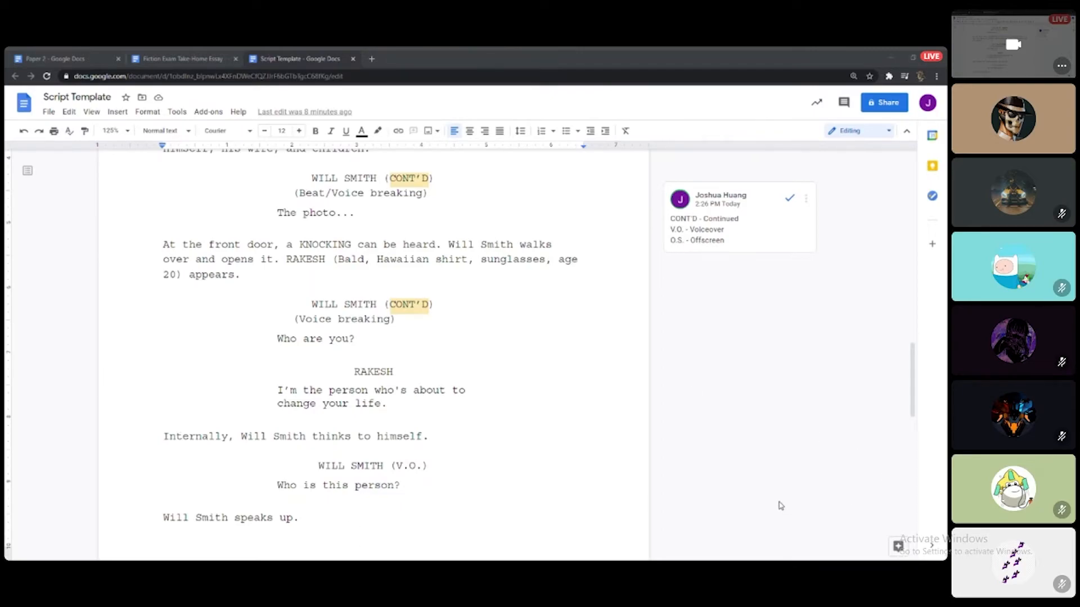
{"action": "left_click", "coordinate": [243, 544]}
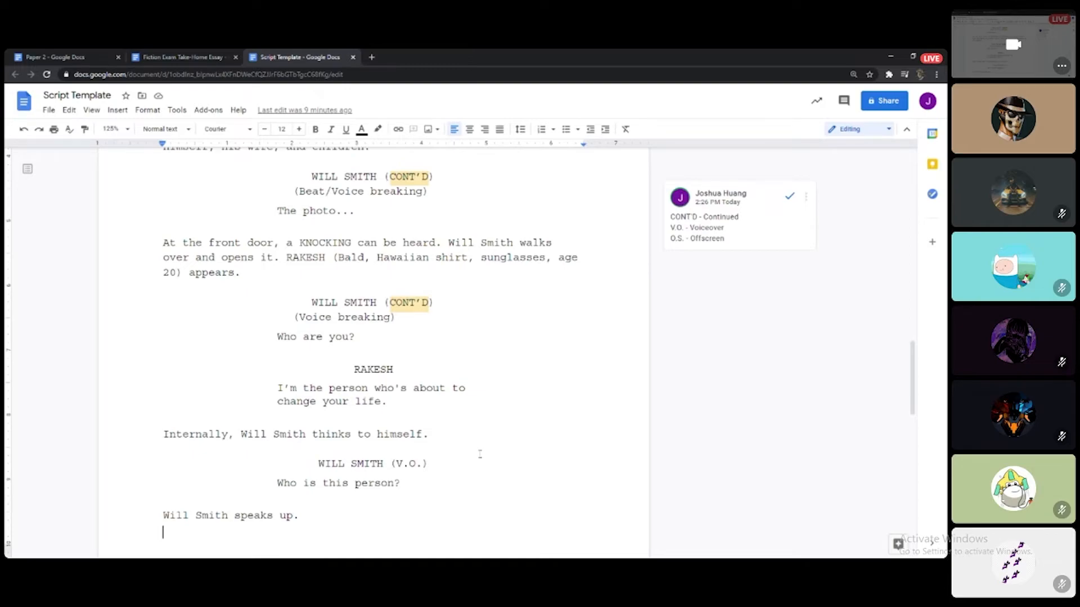
{"action": "scroll", "coordinate": [479, 454], "scroll_direction": "up", "scroll_amount": 4}
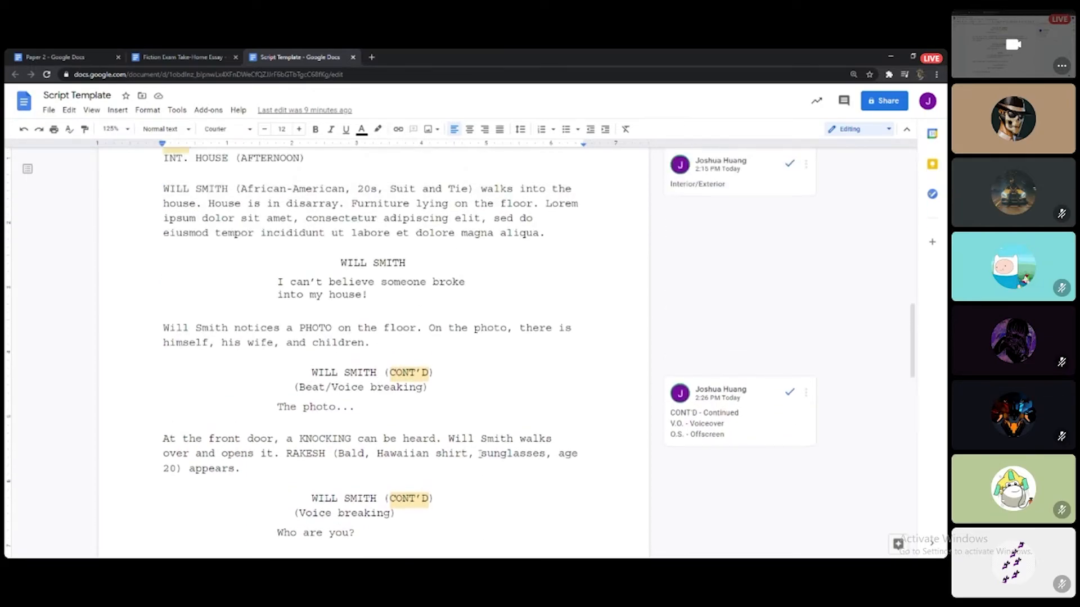
{"action": "scroll", "coordinate": [480, 455], "scroll_direction": "down", "scroll_amount": 4}
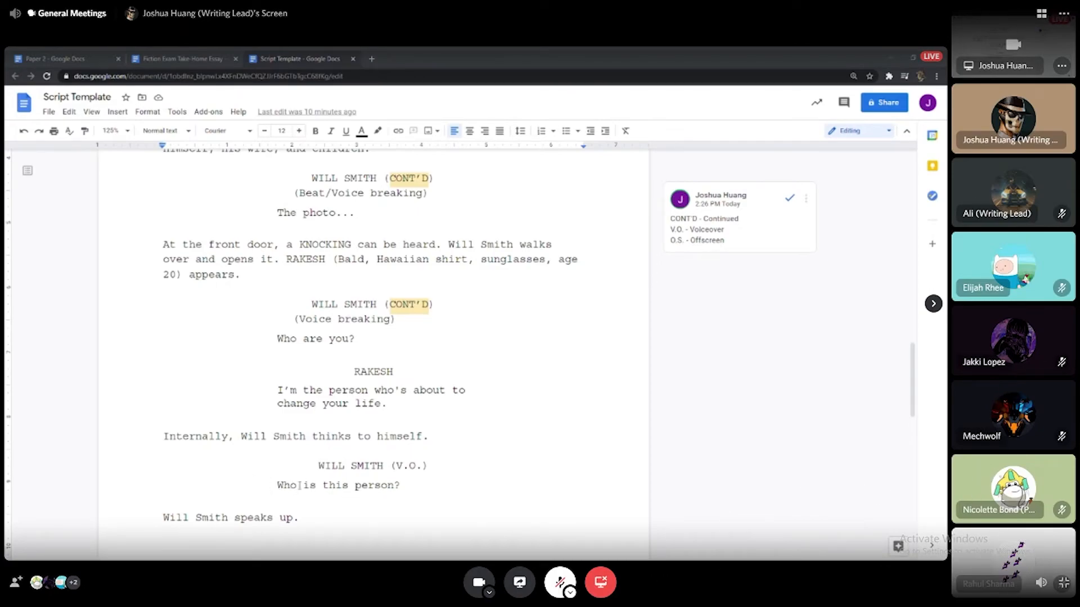
{"action": "right_click", "coordinate": [733, 402]}
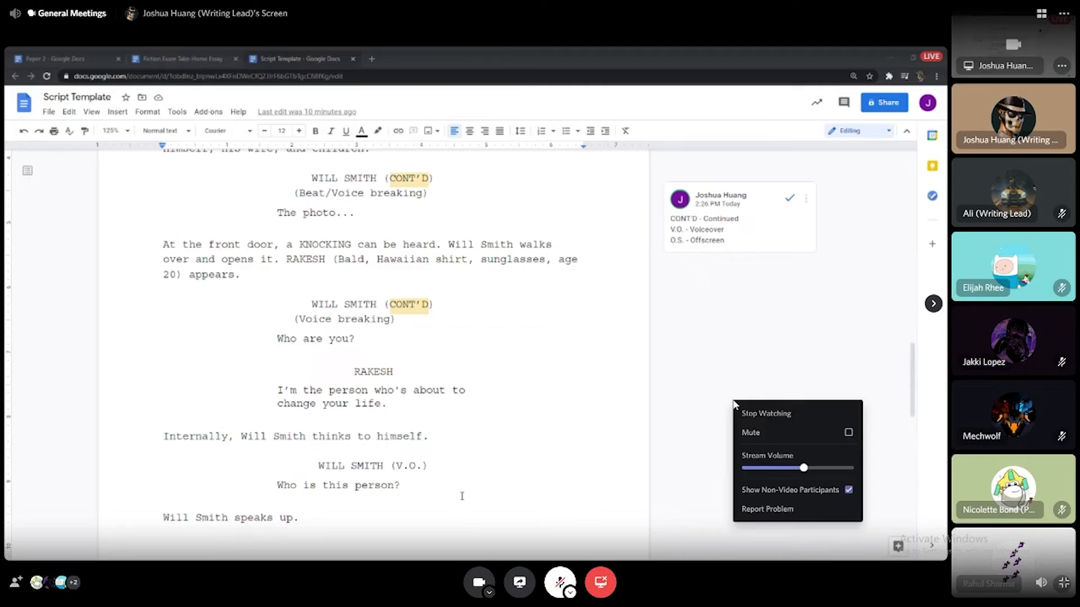
{"action": "left_click", "coordinate": [850, 603]}
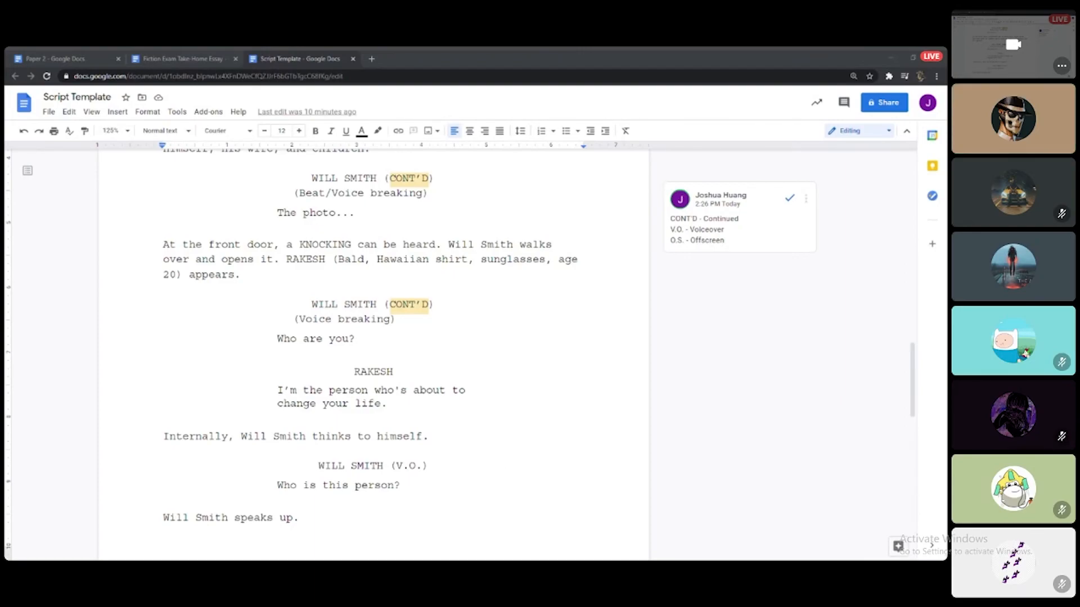
{"action": "left_click", "coordinate": [229, 547]}
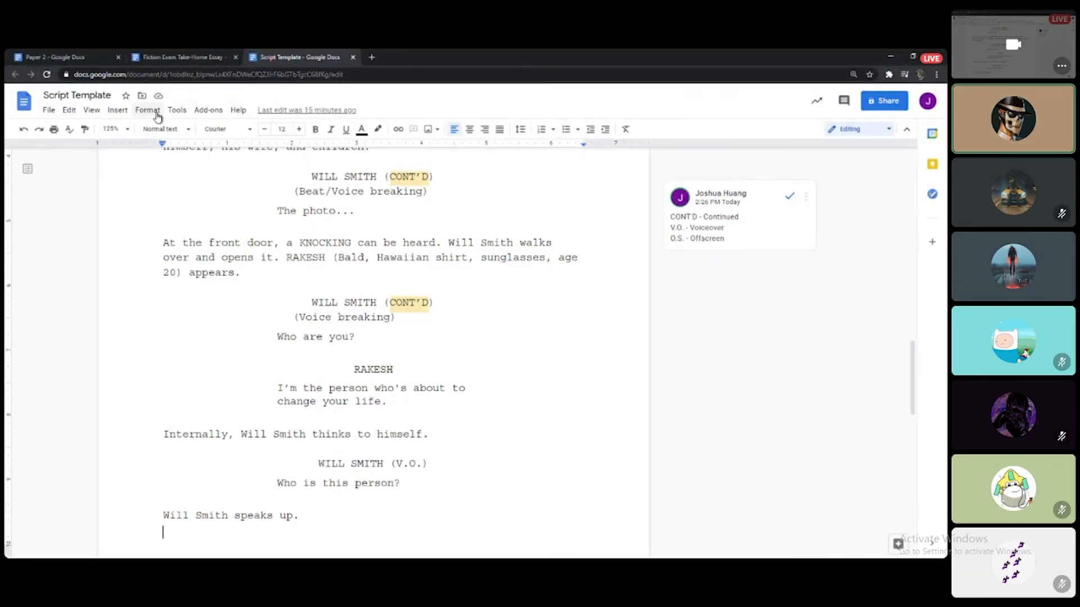
Download the script template as a PDF document.
{"action": "left_click", "coordinate": [49, 110]}
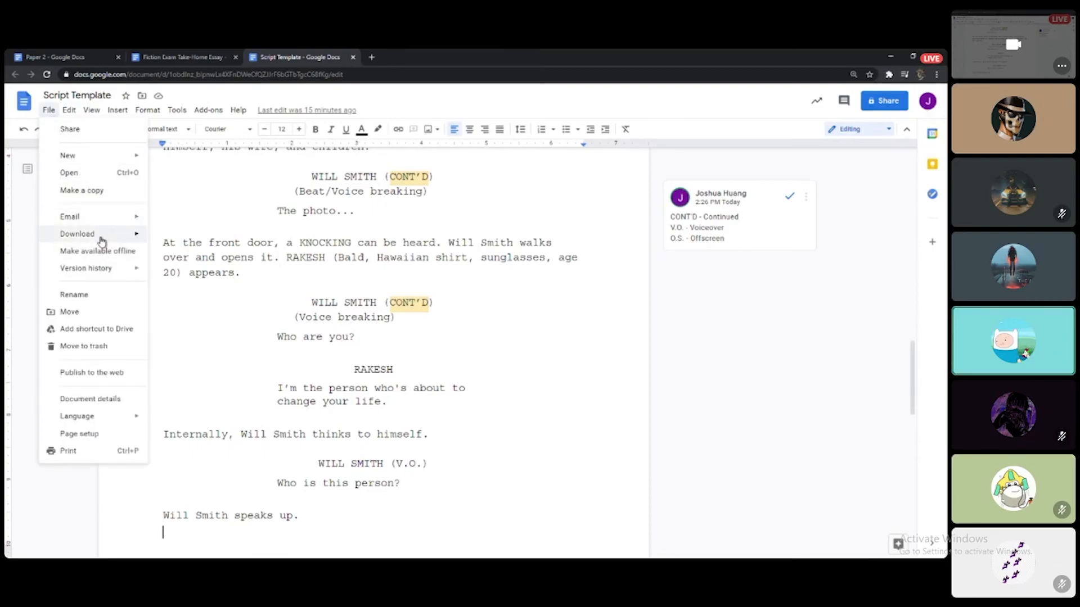
{"action": "mouse_move", "coordinate": [113, 234]}
{"action": "left_click", "coordinate": [240, 291]}
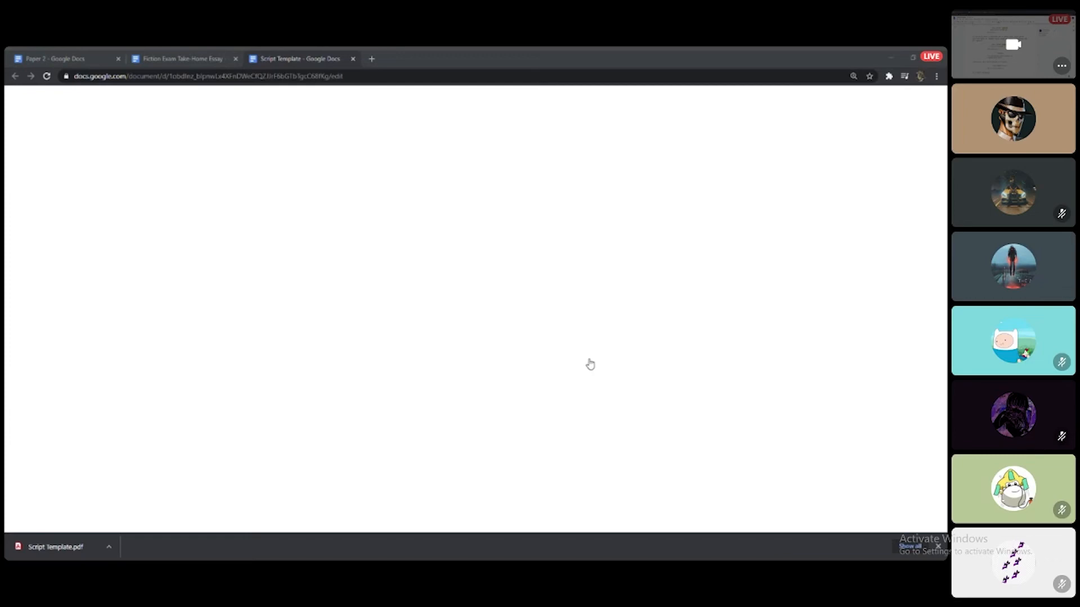
Try to open the linked Google Docs document under a different Google account, and close its tab.
{"action": "left_click", "coordinate": [362, 456]}
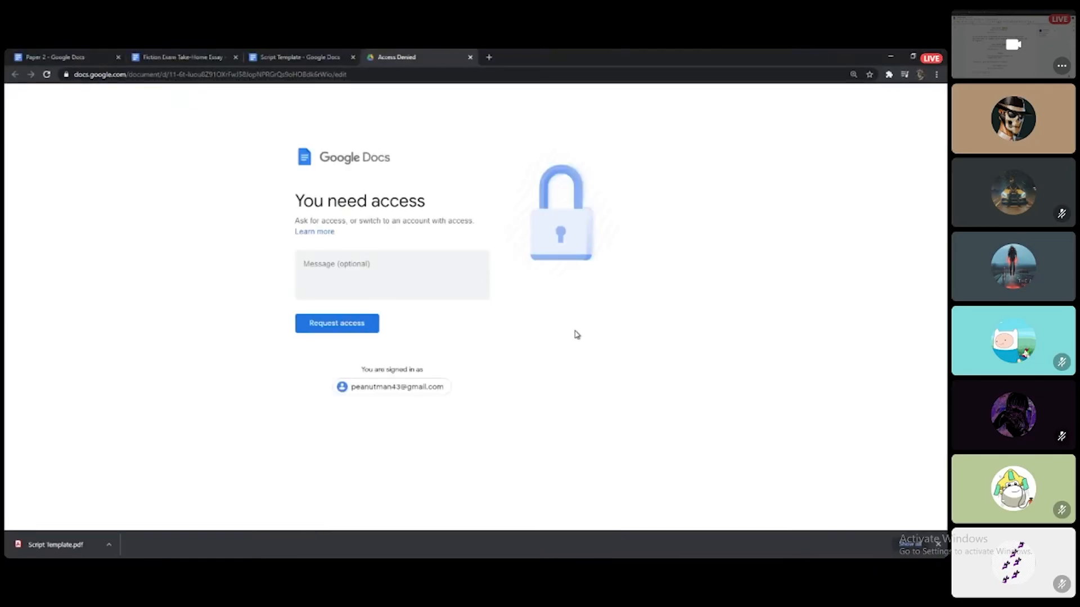
{"action": "left_click", "coordinate": [938, 543]}
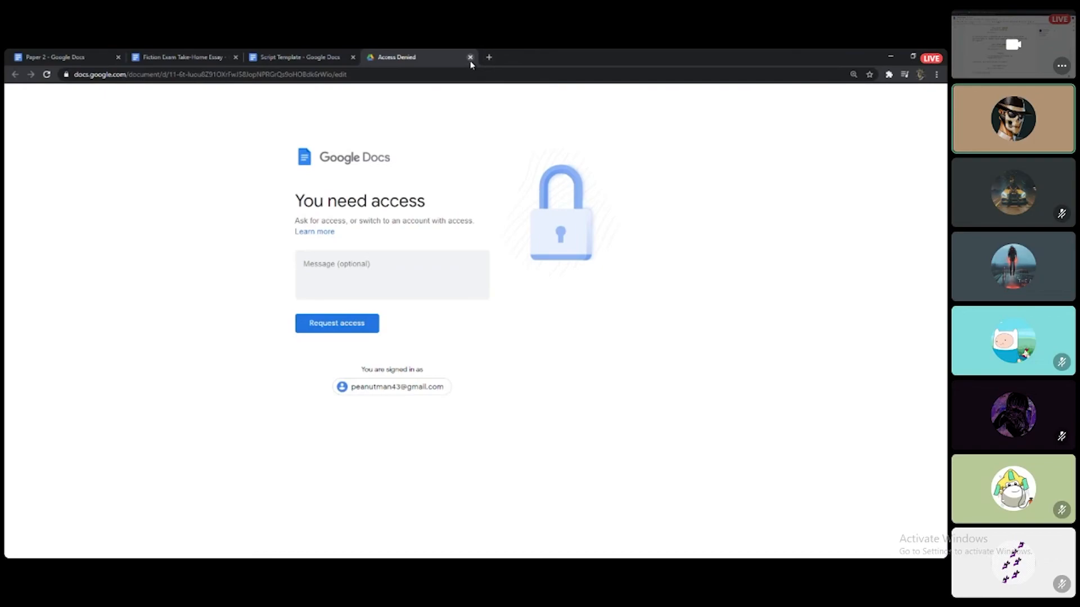
{"action": "left_click", "coordinate": [422, 387]}
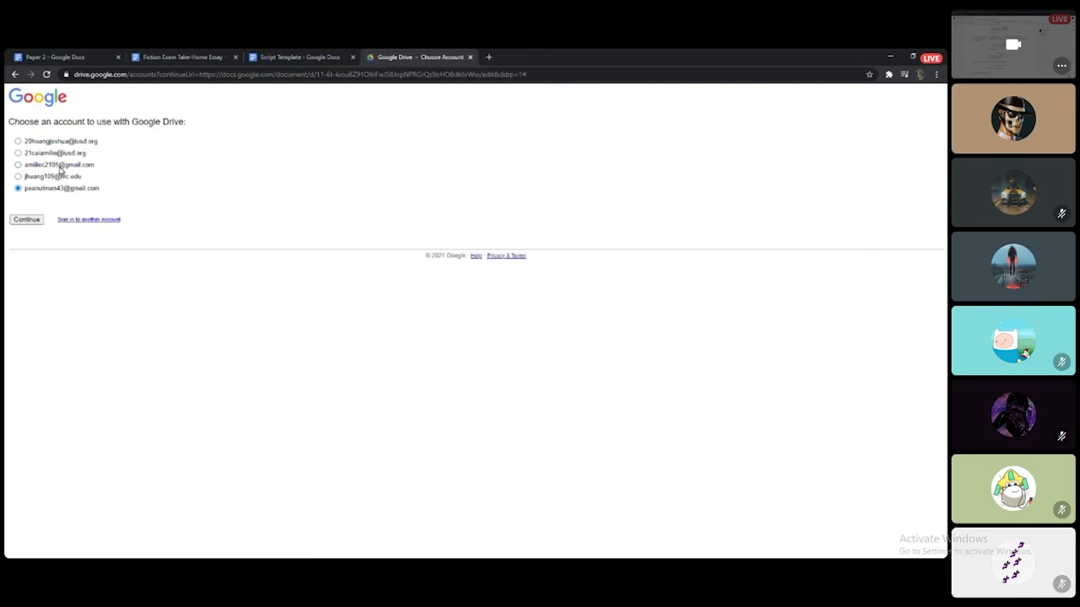
{"action": "left_click", "coordinate": [62, 177]}
{"action": "left_click", "coordinate": [26, 219]}
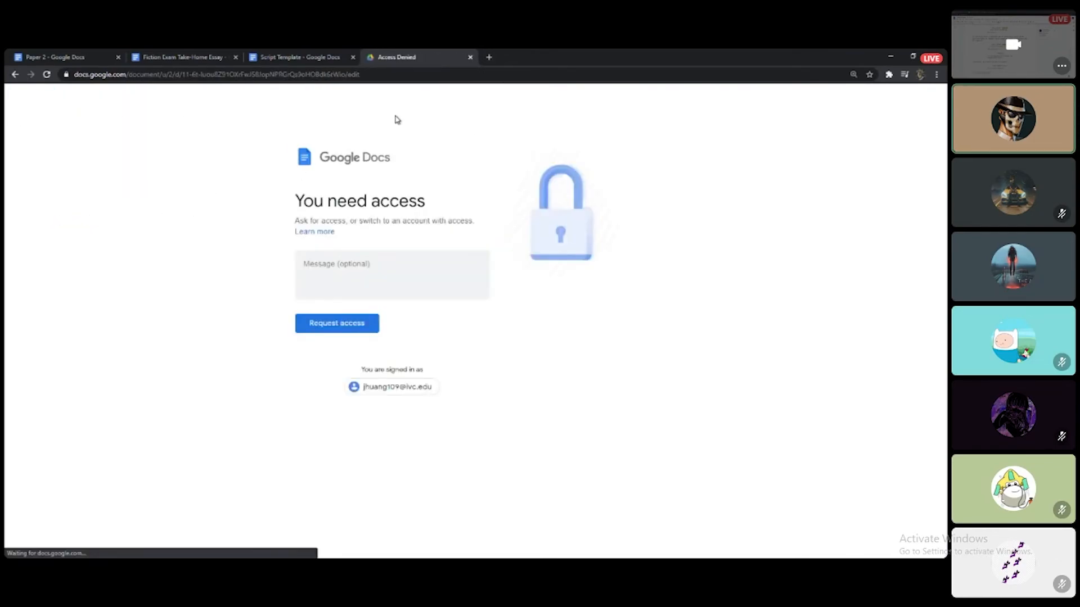
{"action": "left_click", "coordinate": [421, 386]}
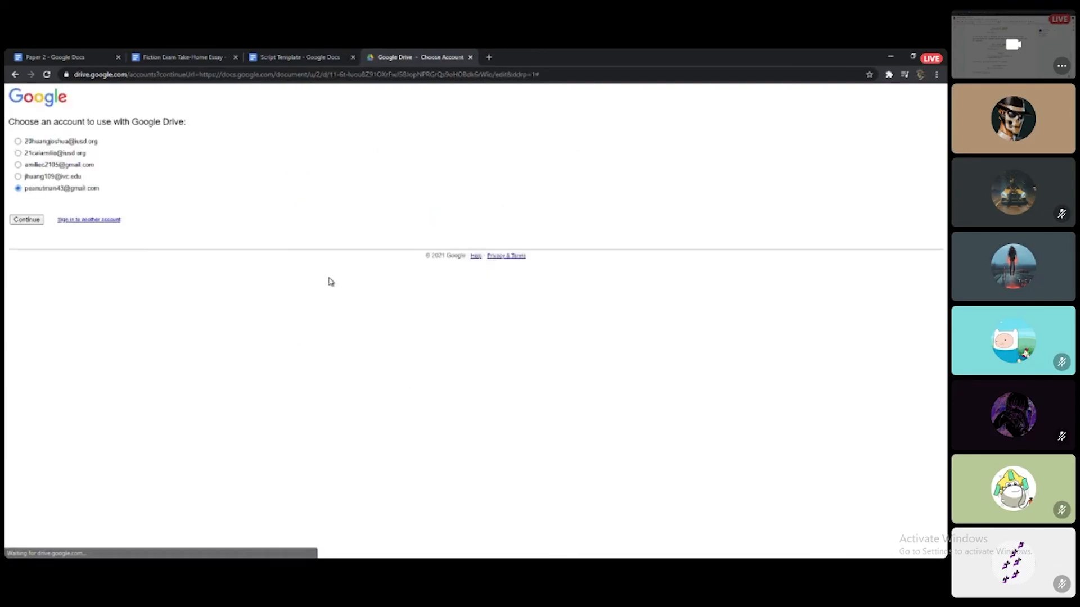
{"action": "left_click", "coordinate": [470, 61]}
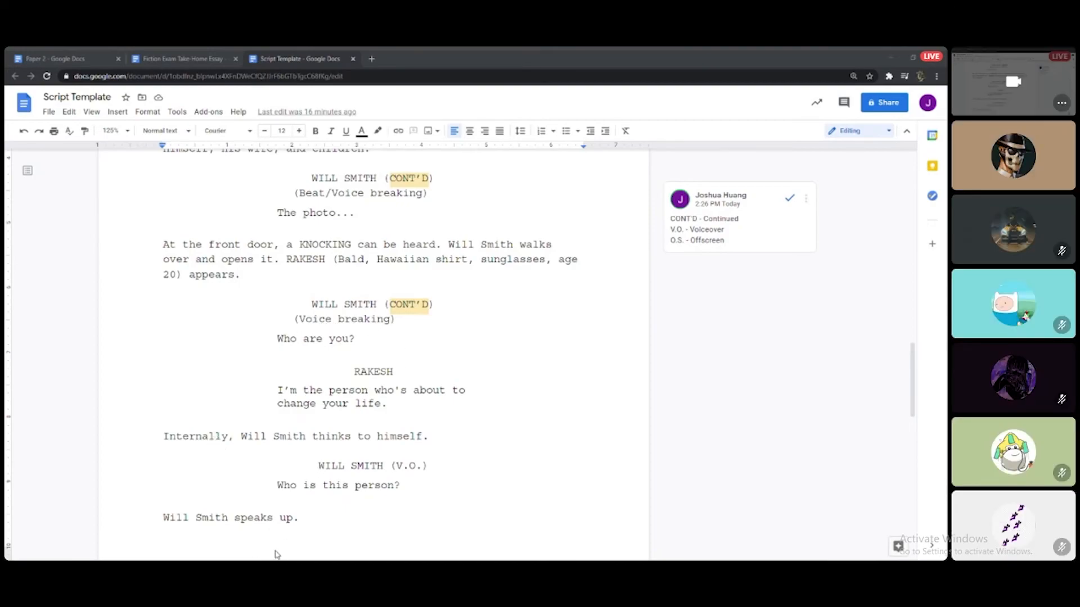
Remove surplus blank lines above the phone number so all three contact lines fit at the bottom of the title page.
{"action": "scroll", "coordinate": [307, 352], "scroll_direction": "up", "scroll_amount": 2}
{"action": "scroll", "coordinate": [355, 366], "scroll_direction": "up", "scroll_amount": 11}
{"action": "scroll", "coordinate": [340, 394], "scroll_direction": "down", "scroll_amount": 4}
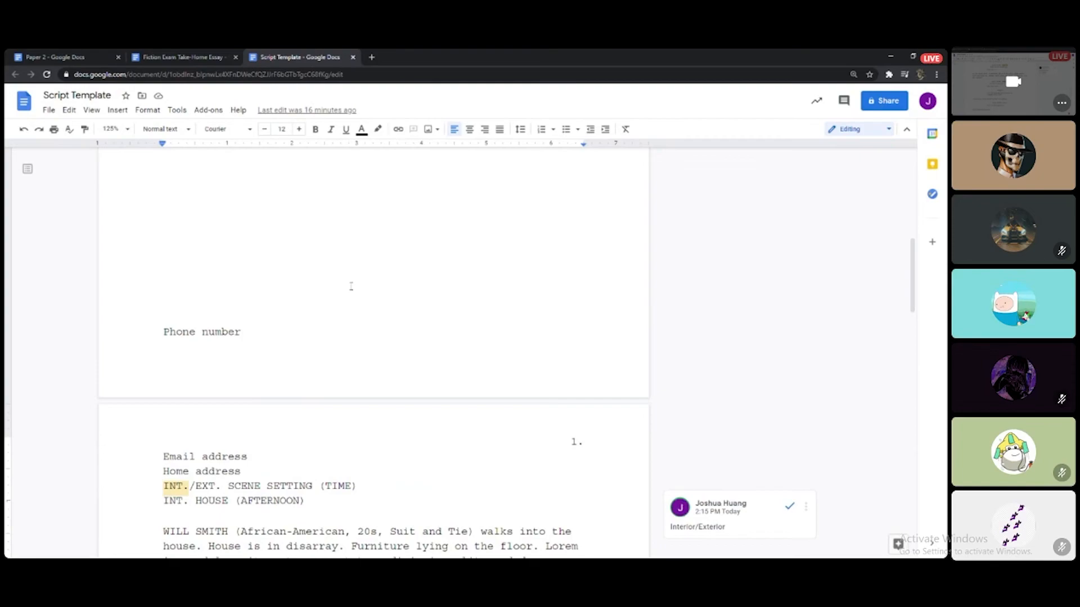
{"action": "left_click", "coordinate": [219, 365]}
{"action": "left_click", "coordinate": [251, 352]}
{"action": "key", "text": "Return"}
{"action": "key", "text": "BackSpace"}
{"action": "key", "text": "Up"}
{"action": "key", "text": "BackSpace"}
{"action": "key", "text": "BackSpace"}
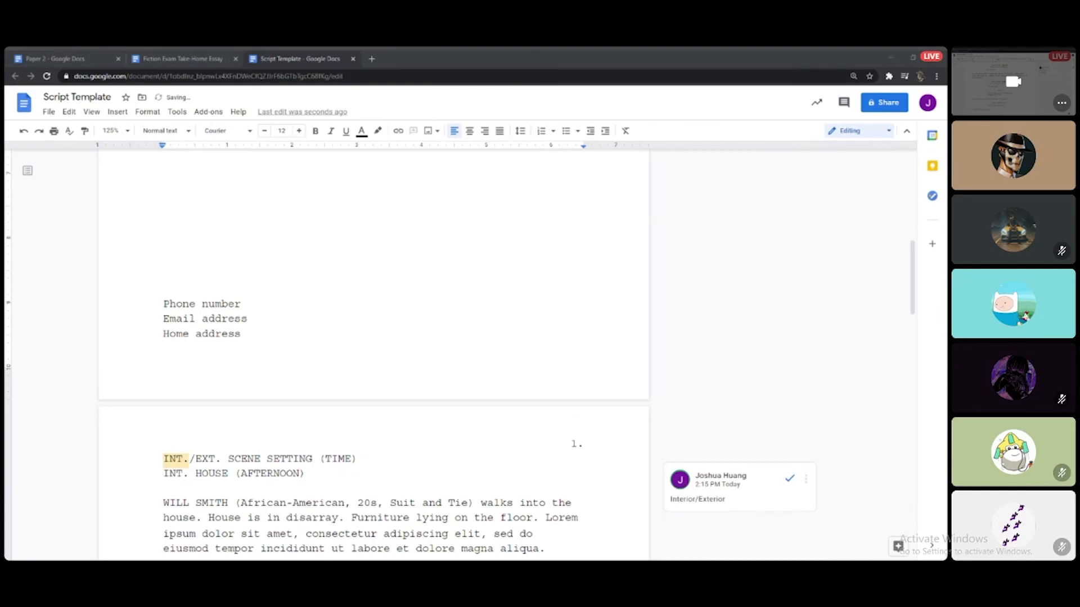
Download the script template as a PDF with the corrected title page, and dismiss the downloads bar.
{"action": "scroll", "coordinate": [286, 433], "scroll_direction": "down", "scroll_amount": 1}
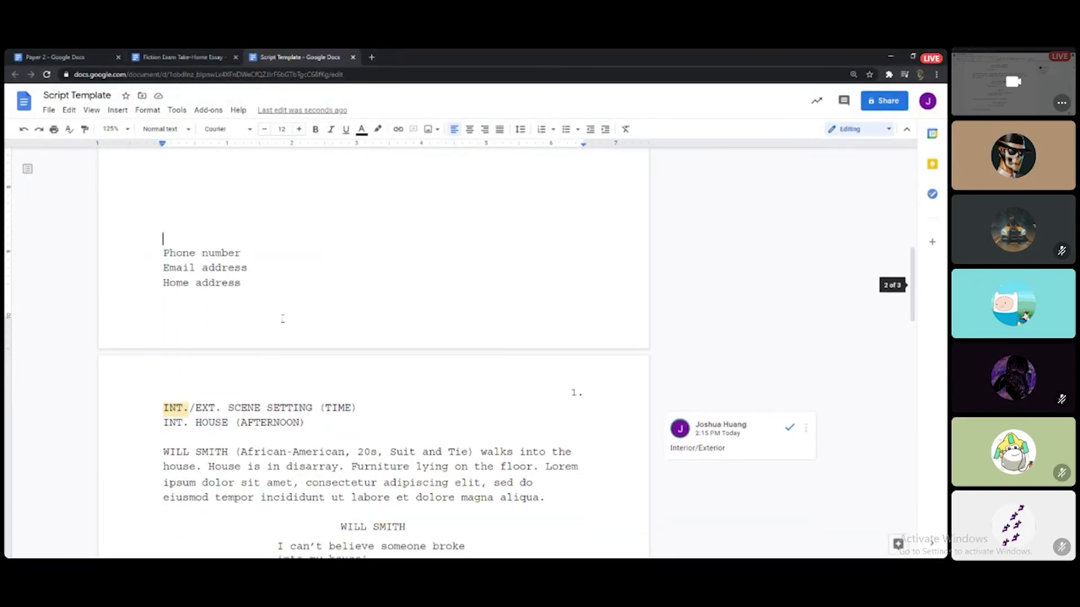
{"action": "left_click", "coordinate": [48, 111]}
{"action": "mouse_move", "coordinate": [134, 234]}
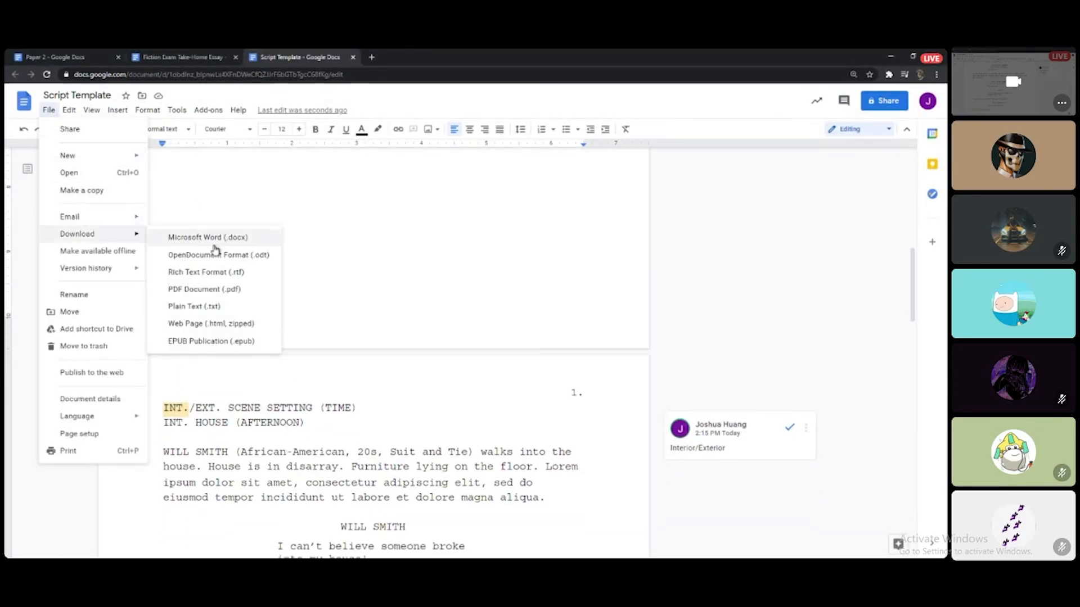
{"action": "left_click", "coordinate": [241, 291]}
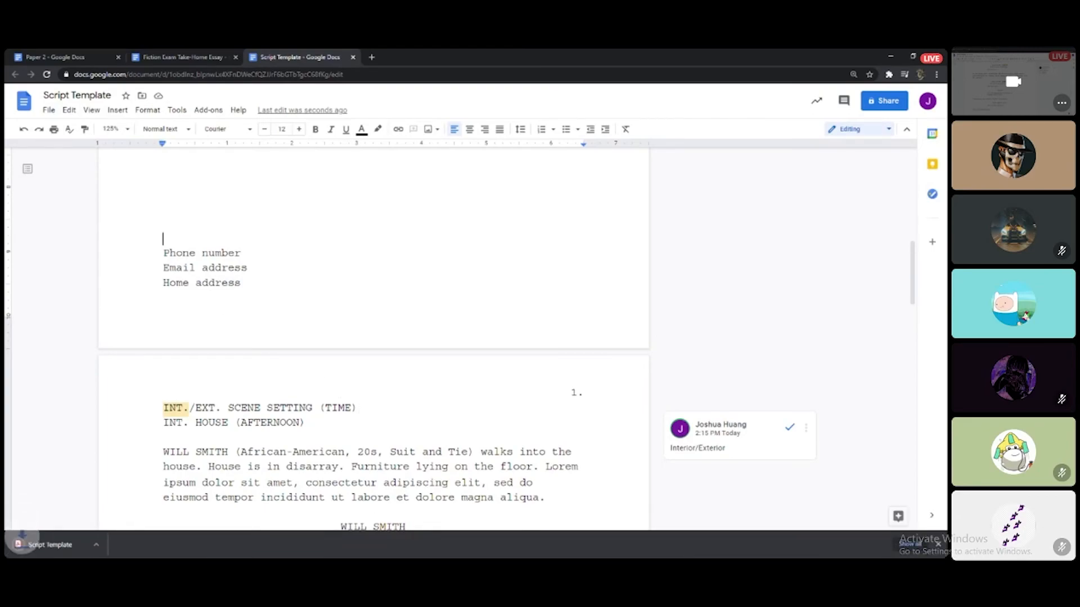
{"action": "mouse_move", "coordinate": [293, 549]}
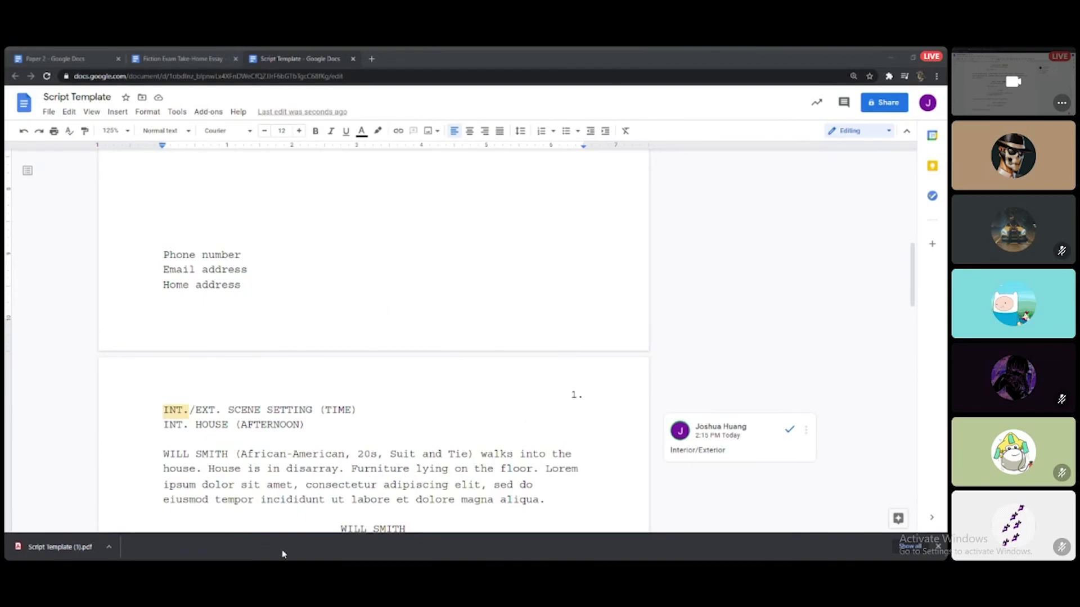
{"action": "scroll", "coordinate": [350, 434], "scroll_direction": "up", "scroll_amount": 5}
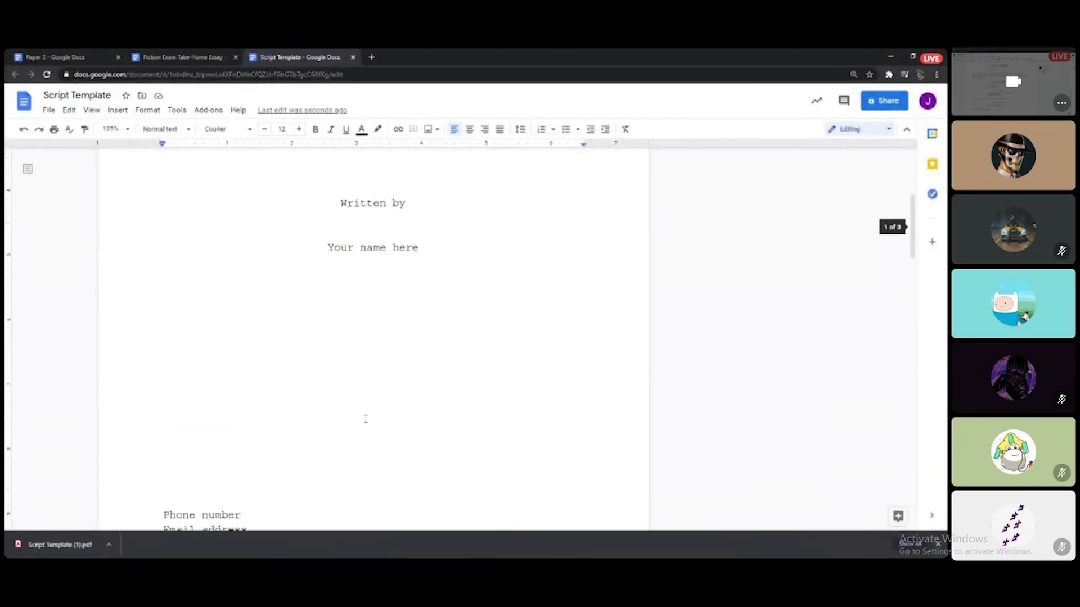
{"action": "left_click", "coordinate": [937, 545]}
Delete the page number from the title page's separate first-page header.
{"action": "scroll", "coordinate": [439, 313], "scroll_direction": "up", "scroll_amount": 4}
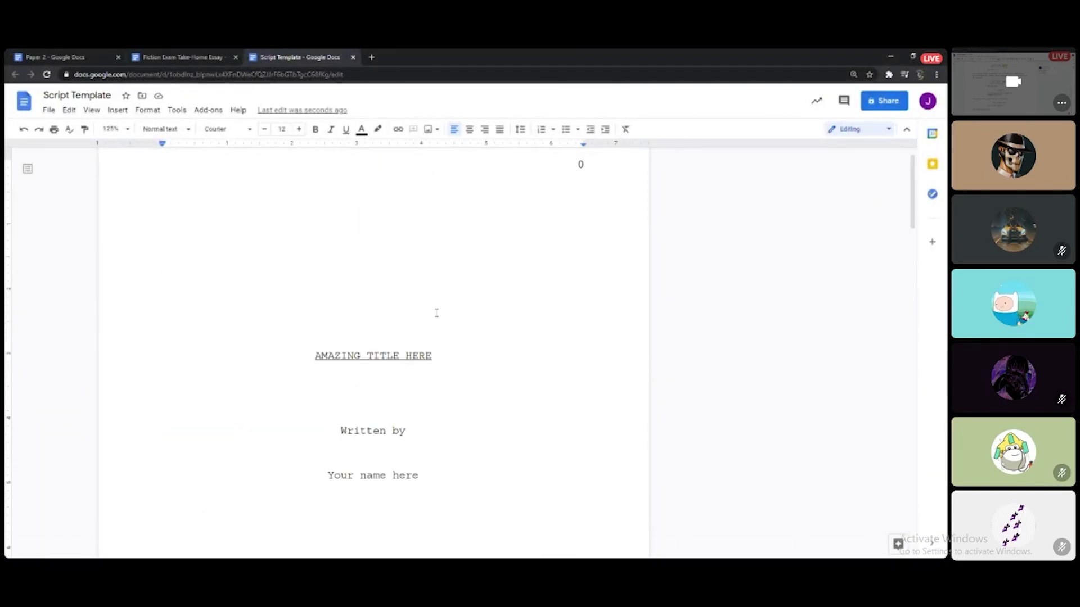
{"action": "double_click", "coordinate": [563, 198]}
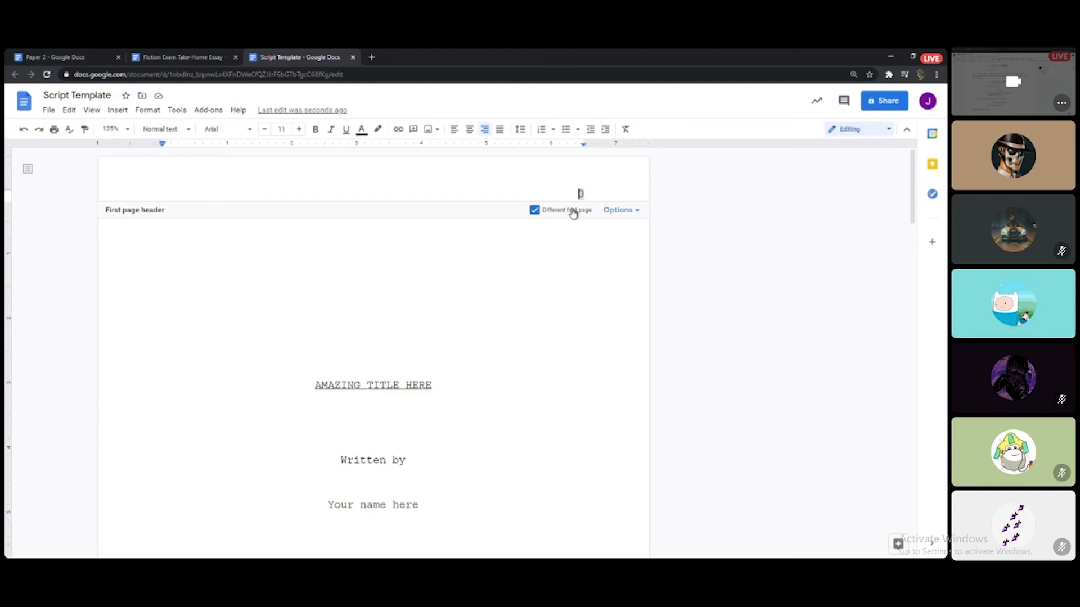
{"action": "left_click", "coordinate": [569, 212]}
{"action": "key", "text": "shift+Home"}
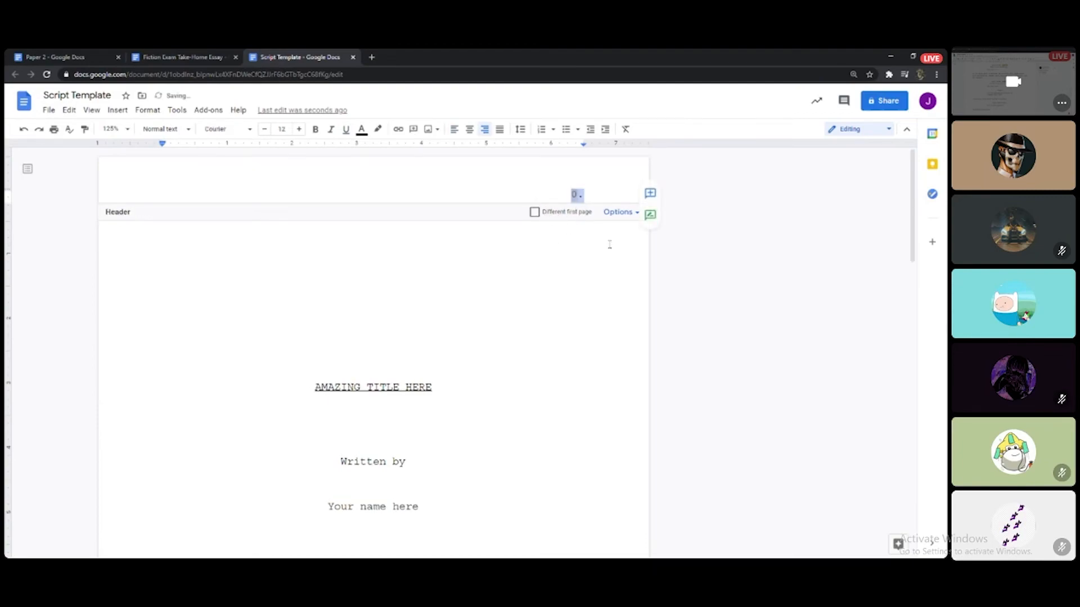
{"action": "left_click", "coordinate": [569, 216]}
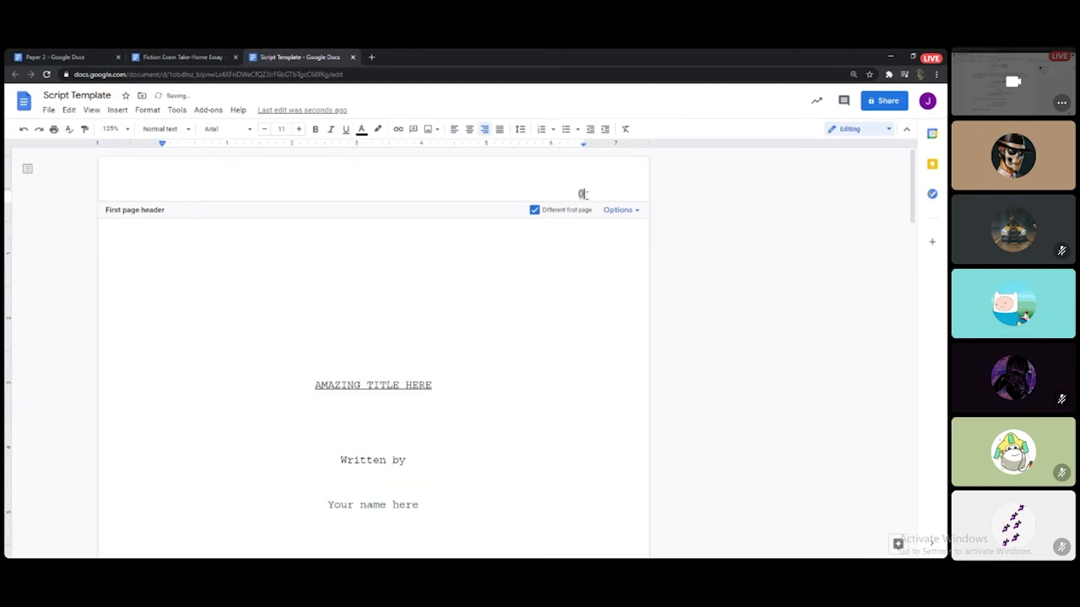
{"action": "left_click", "coordinate": [534, 330]}
{"action": "scroll", "coordinate": [534, 332], "scroll_direction": "down", "scroll_amount": 1}
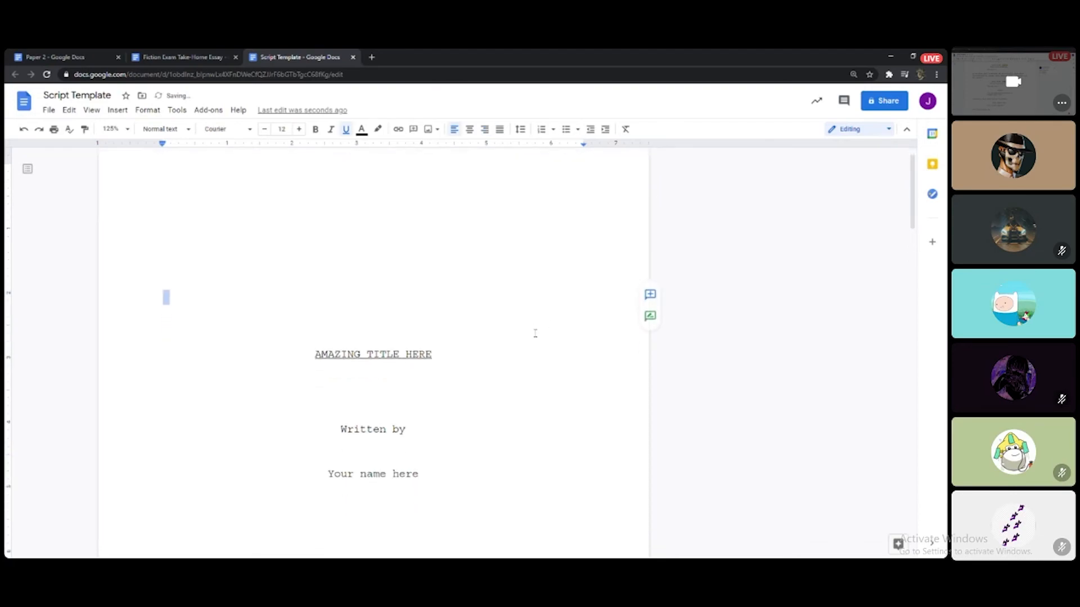
{"action": "left_click", "coordinate": [533, 338]}
Download the script template as a PDF with the unnumbered title page.
{"action": "scroll", "coordinate": [458, 483], "scroll_direction": "down", "scroll_amount": 4}
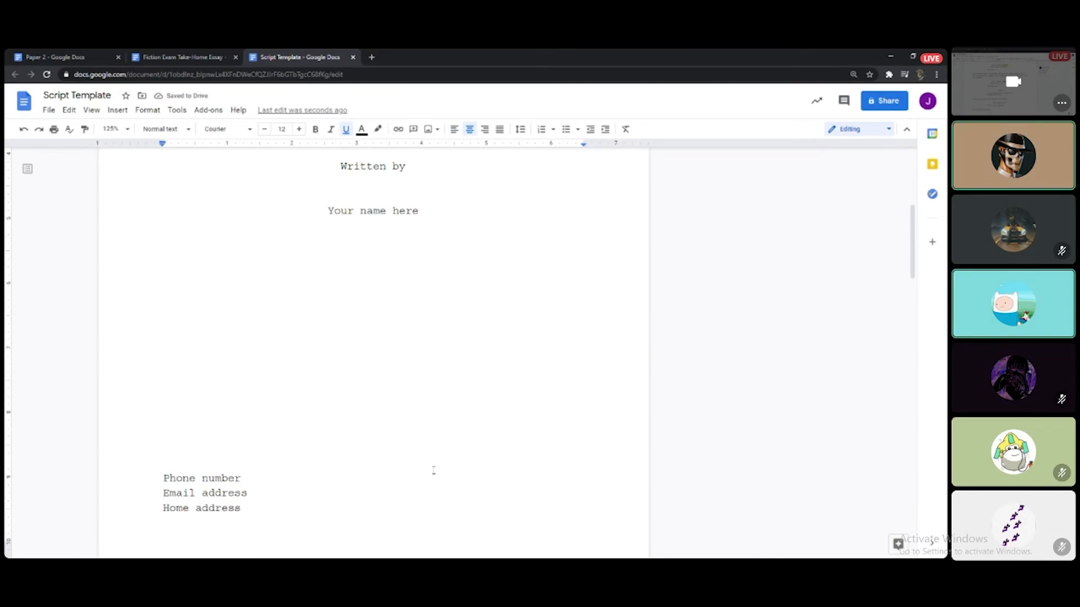
{"action": "left_click", "coordinate": [46, 115]}
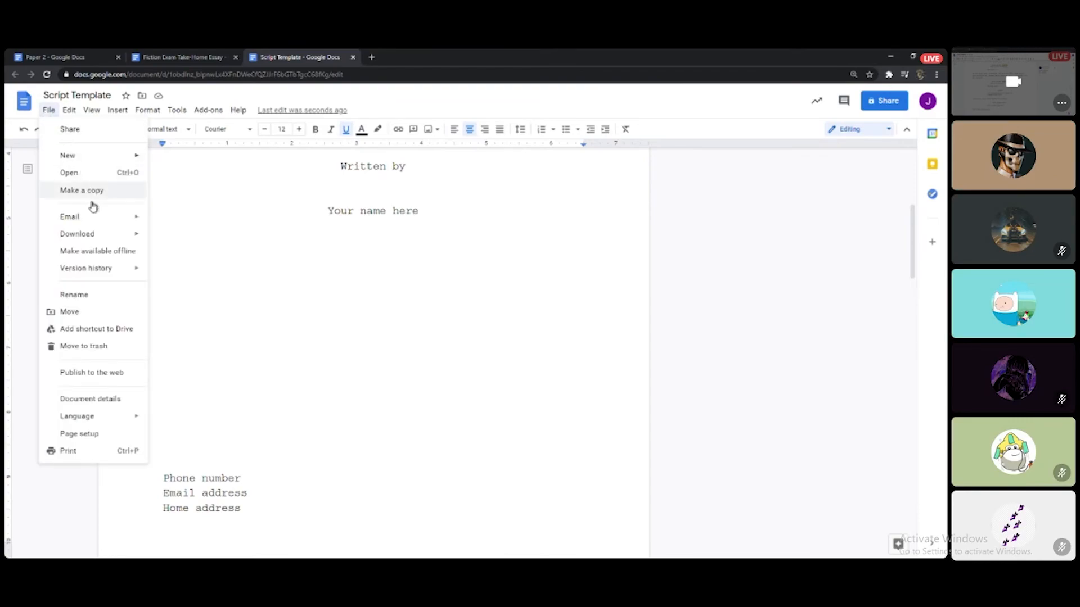
{"action": "mouse_move", "coordinate": [102, 243]}
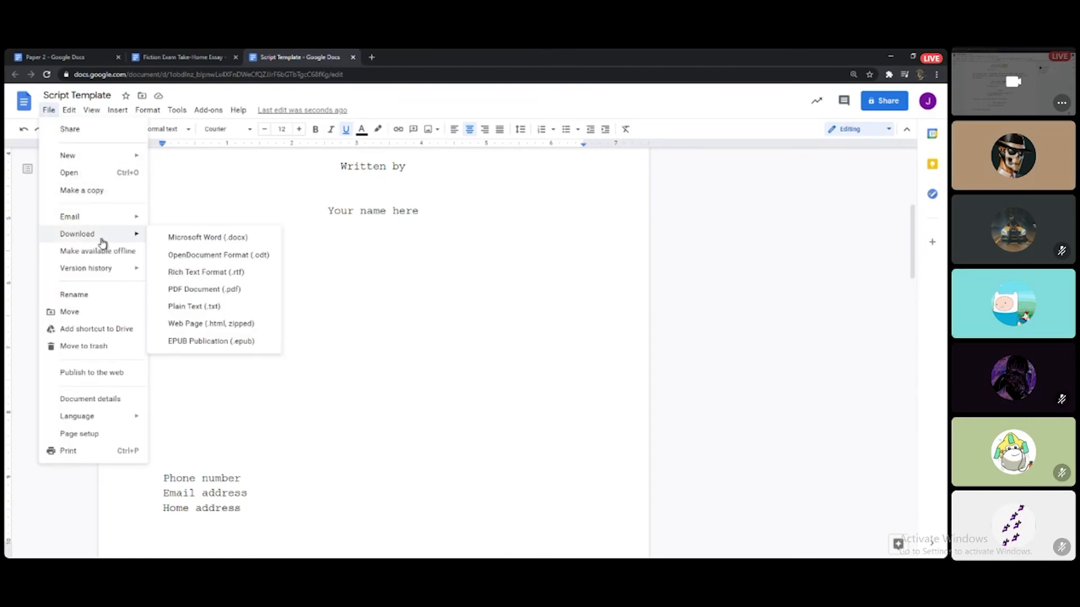
{"action": "left_click", "coordinate": [236, 291]}
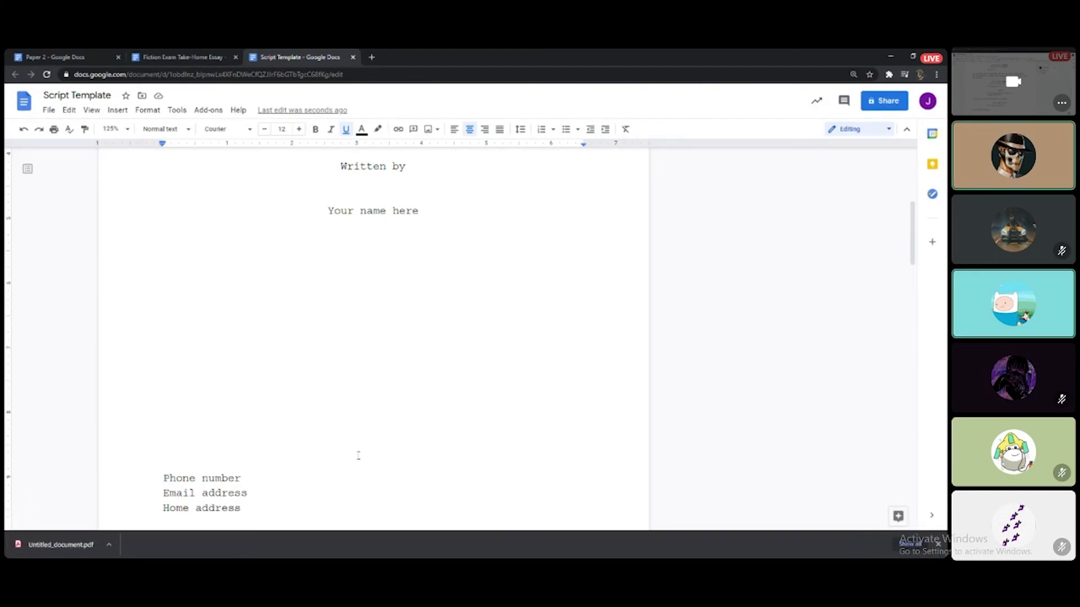
Open the downloaded Untitled_document.pdf and examine its title page, contact block, scene heading, action and dialogue formatting.
{"action": "left_click", "coordinate": [45, 544]}
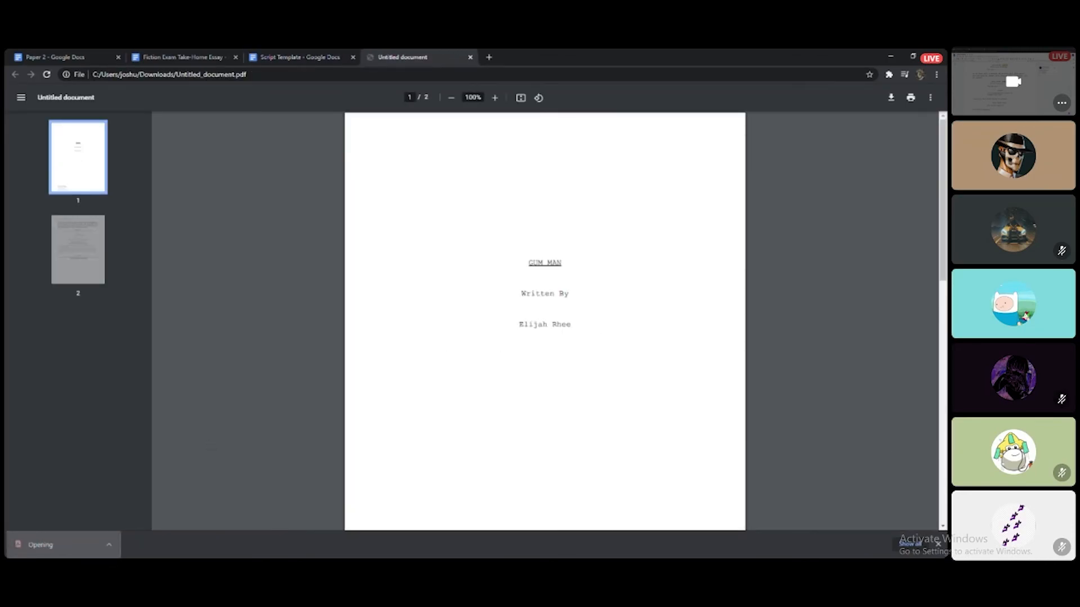
{"action": "scroll", "coordinate": [641, 342], "scroll_direction": "down", "scroll_amount": 1}
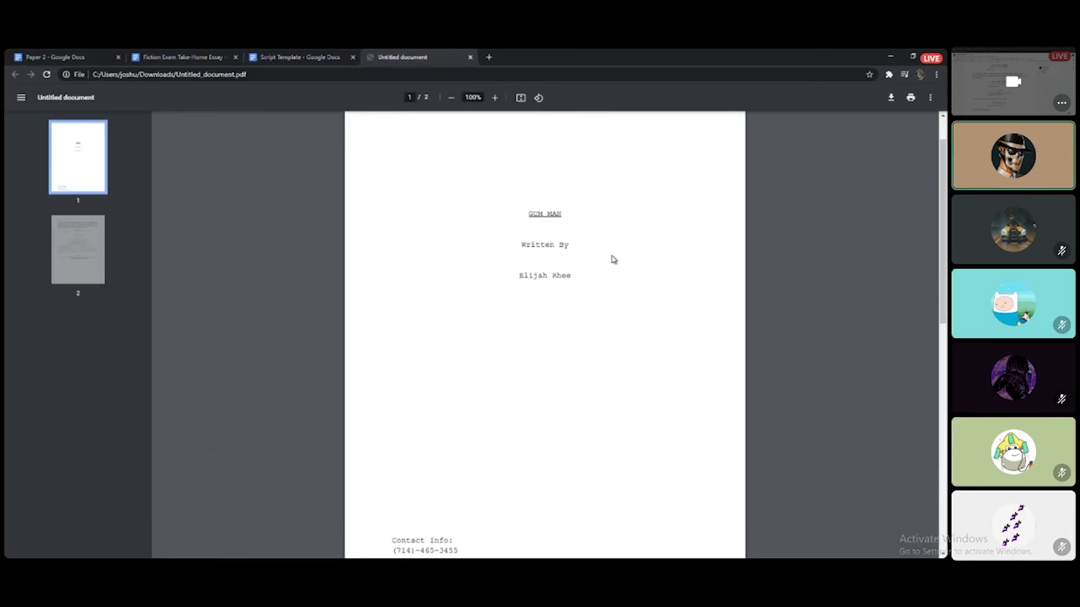
{"action": "scroll", "coordinate": [581, 260], "scroll_direction": "down", "scroll_amount": 3}
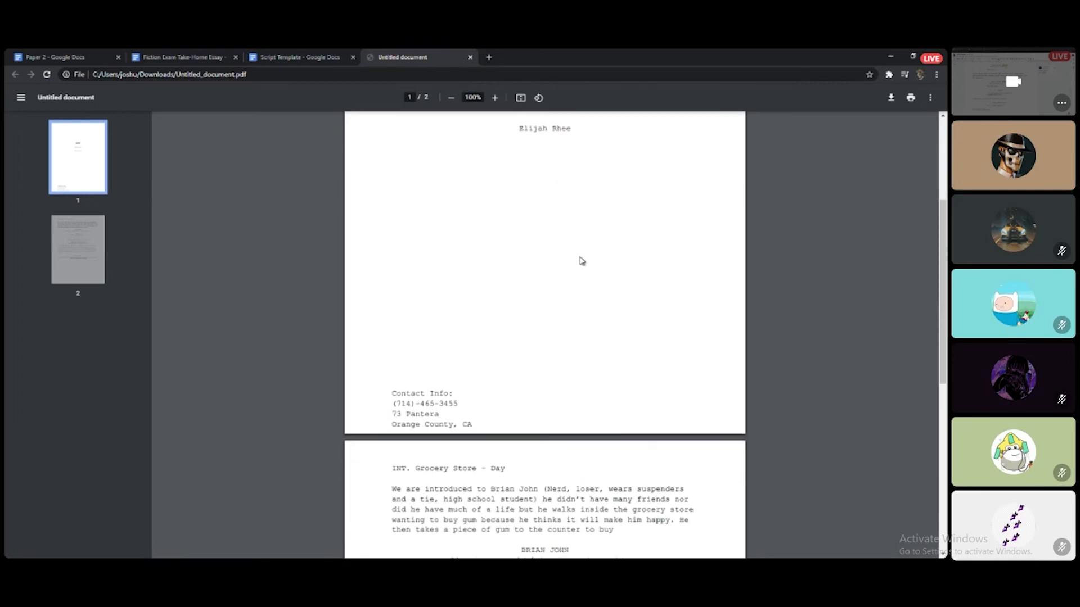
{"action": "scroll", "coordinate": [581, 261], "scroll_direction": "down", "scroll_amount": 1}
{"action": "scroll", "coordinate": [582, 261], "scroll_direction": "up", "scroll_amount": 5}
{"action": "scroll", "coordinate": [581, 260], "scroll_direction": "down", "scroll_amount": 7}
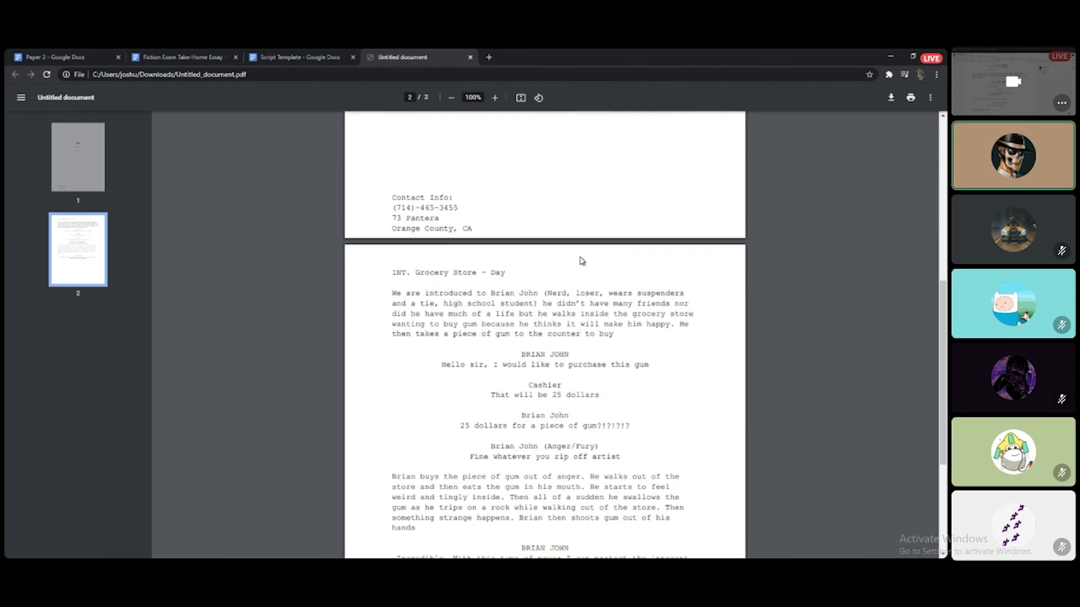
{"action": "scroll", "coordinate": [545, 256], "scroll_direction": "down", "scroll_amount": 1}
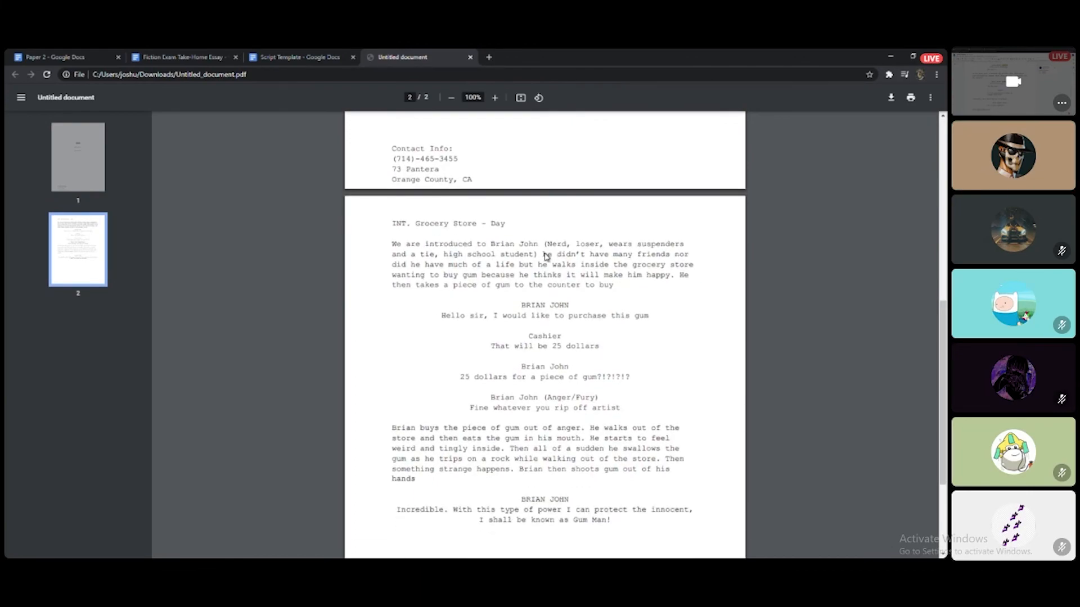
{"action": "scroll", "coordinate": [546, 256], "scroll_direction": "up", "scroll_amount": 2}
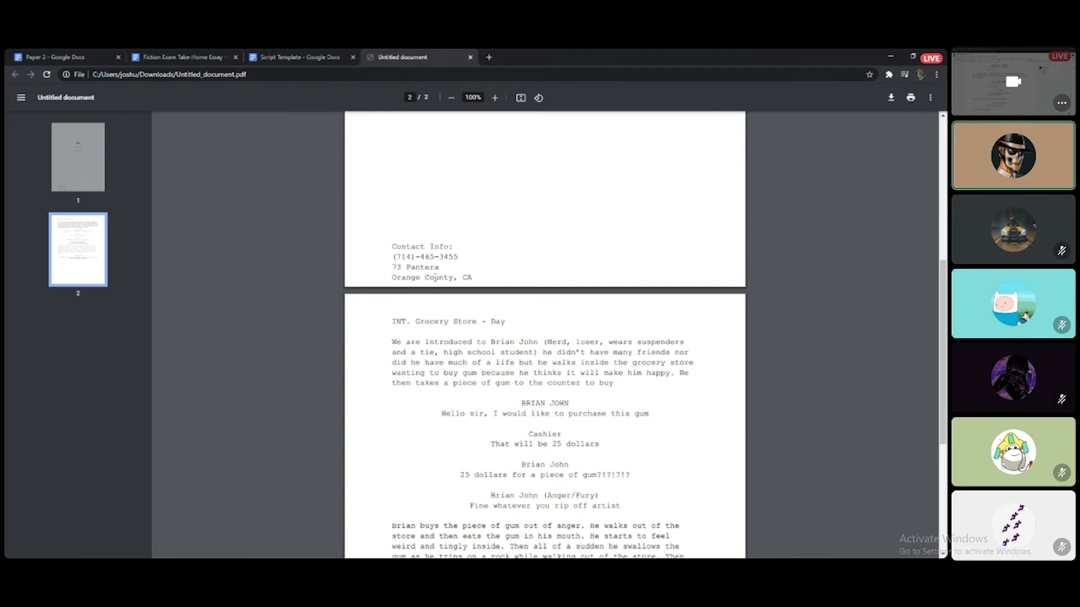
{"action": "scroll", "coordinate": [613, 309], "scroll_direction": "down", "scroll_amount": 3}
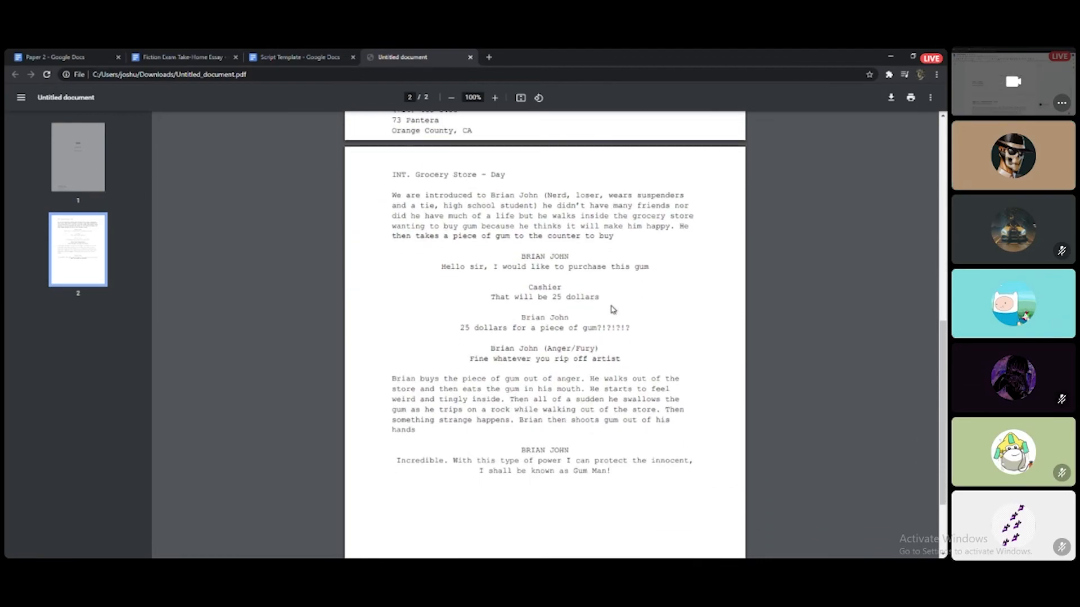
{"action": "scroll", "coordinate": [613, 309], "scroll_direction": "down", "scroll_amount": 1}
{"action": "scroll", "coordinate": [613, 309], "scroll_direction": "down", "scroll_amount": 1}
{"action": "scroll", "coordinate": [612, 309], "scroll_direction": "up", "scroll_amount": 2}
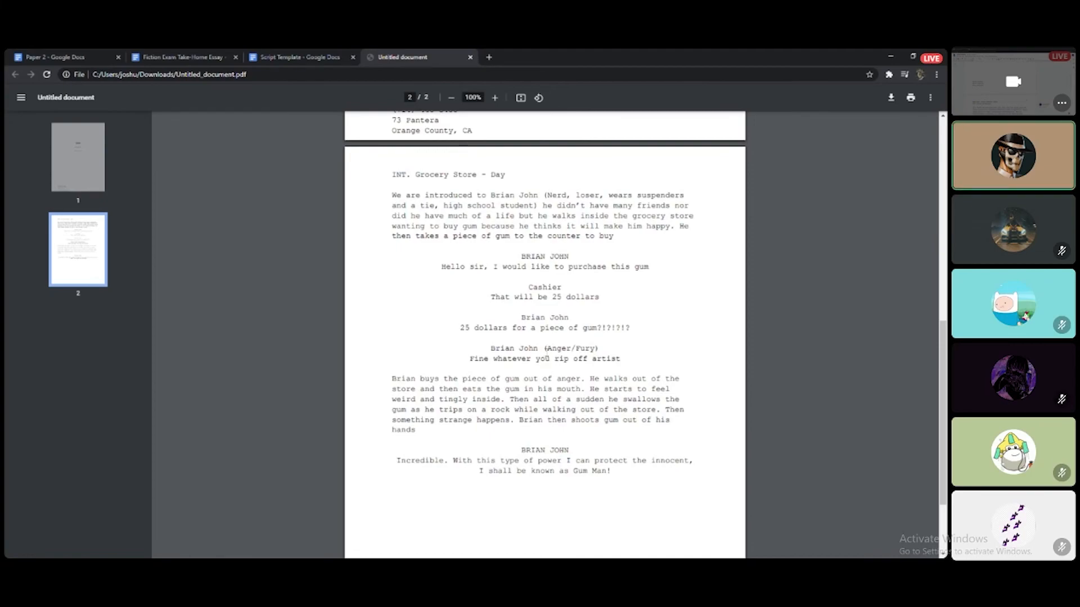
Highlight the "(Anger/Fury)" parenthetical in the PDF, compare it with the template's dialogue formatting, and return to the PDF.
{"action": "left_click_drag", "start_coordinate": [539, 349], "coordinate": [598, 351]}
{"action": "left_click", "coordinate": [478, 354]}
{"action": "left_click", "coordinate": [287, 56]}
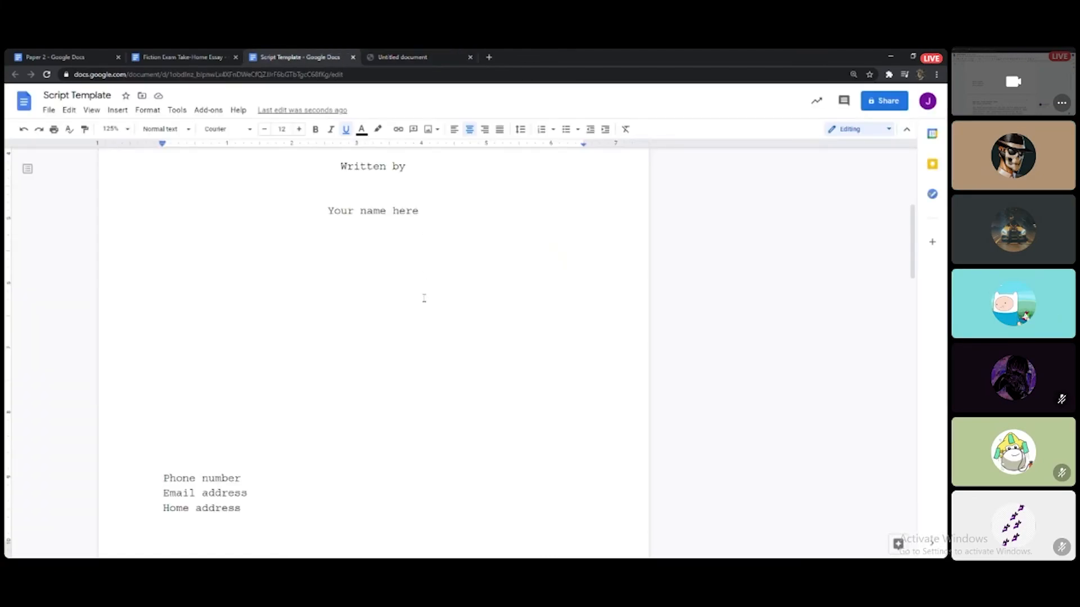
{"action": "scroll", "coordinate": [427, 292], "scroll_direction": "down", "scroll_amount": 10}
{"action": "scroll", "coordinate": [429, 292], "scroll_direction": "down", "scroll_amount": 2}
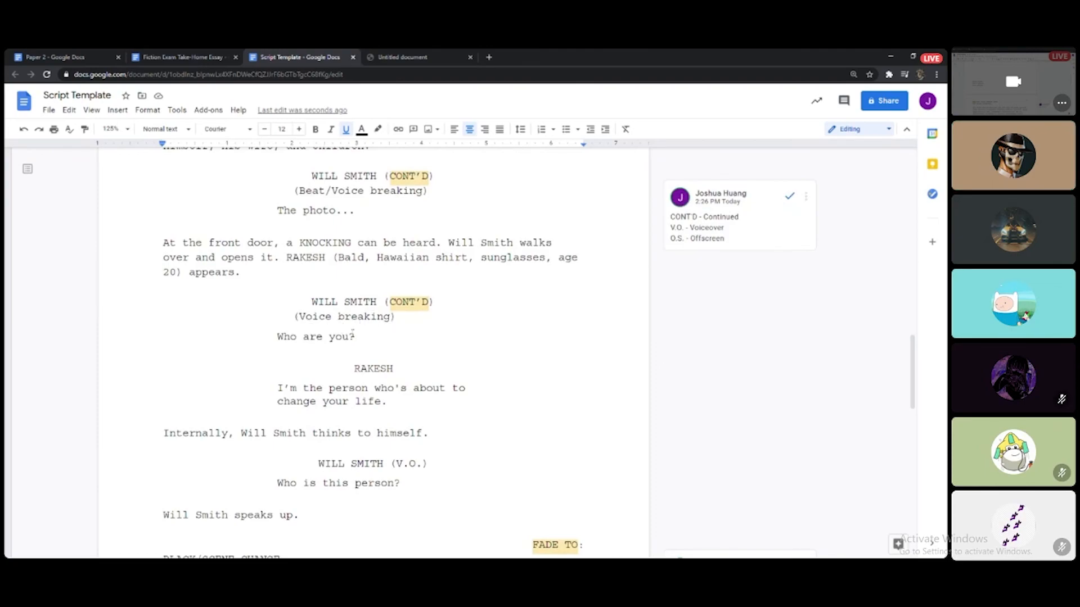
{"action": "left_click", "coordinate": [402, 57]}
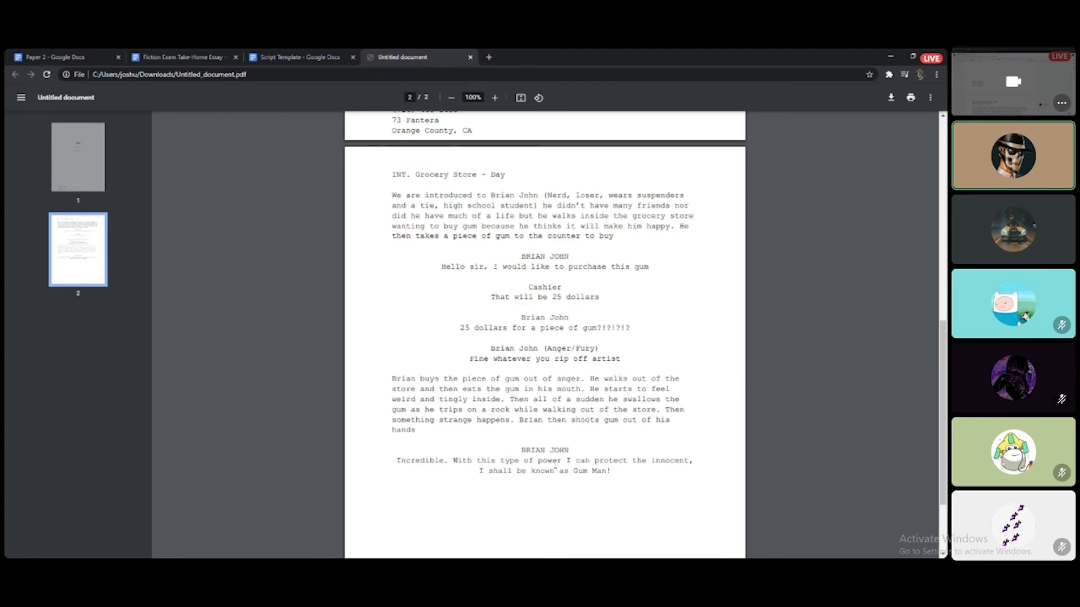
Compare the template's dialogue layout with the PDF and highlight the PDF's closing dialogue, beginning "Incredible. With this type of power".
{"action": "left_click", "coordinate": [326, 62]}
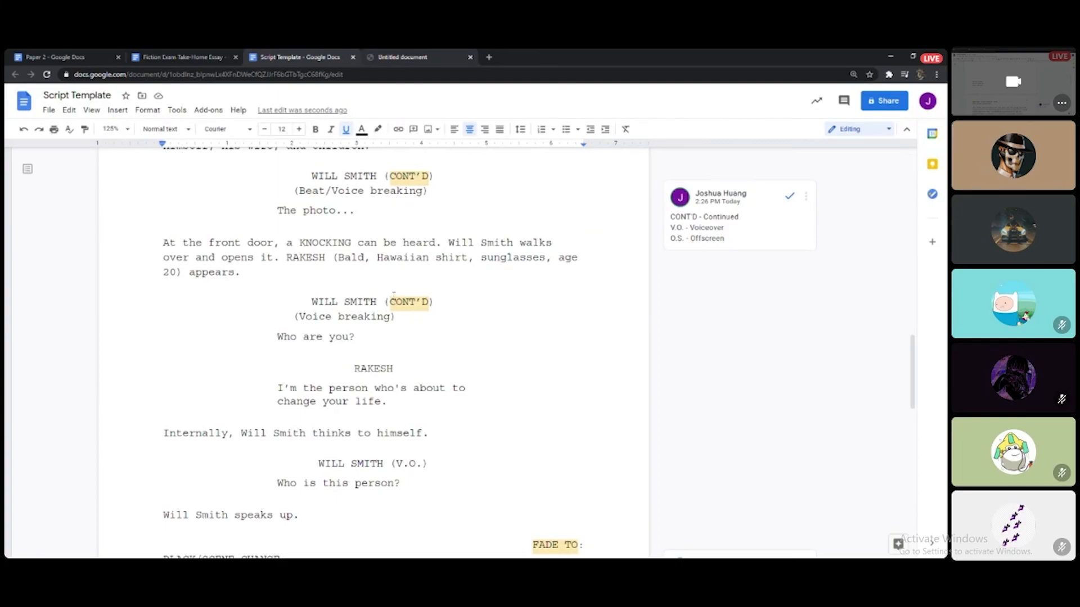
{"action": "left_click", "coordinate": [408, 56]}
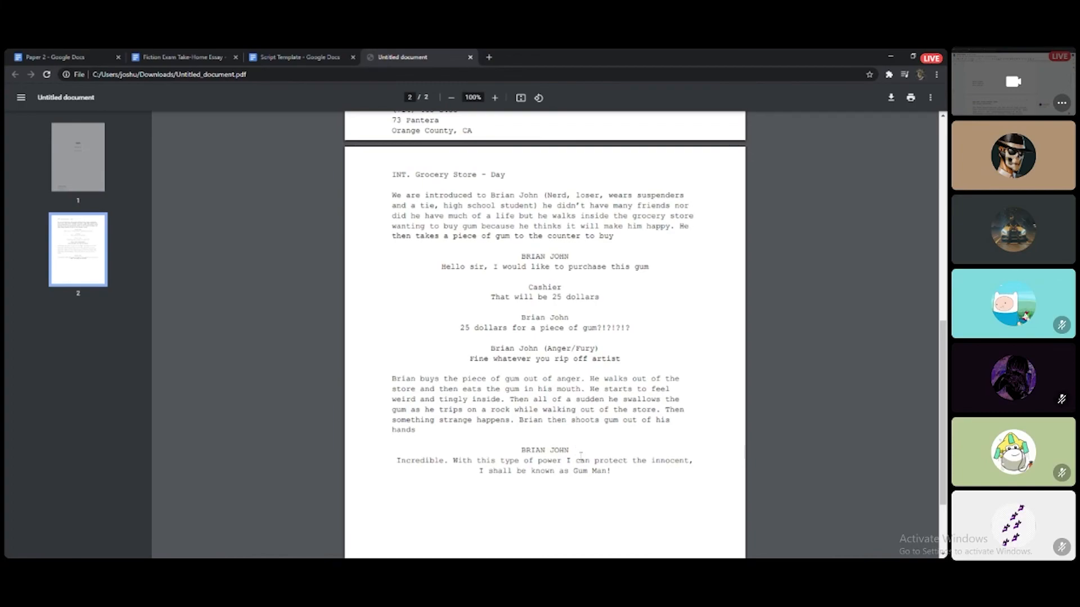
{"action": "scroll", "coordinate": [581, 456], "scroll_direction": "down", "scroll_amount": 1}
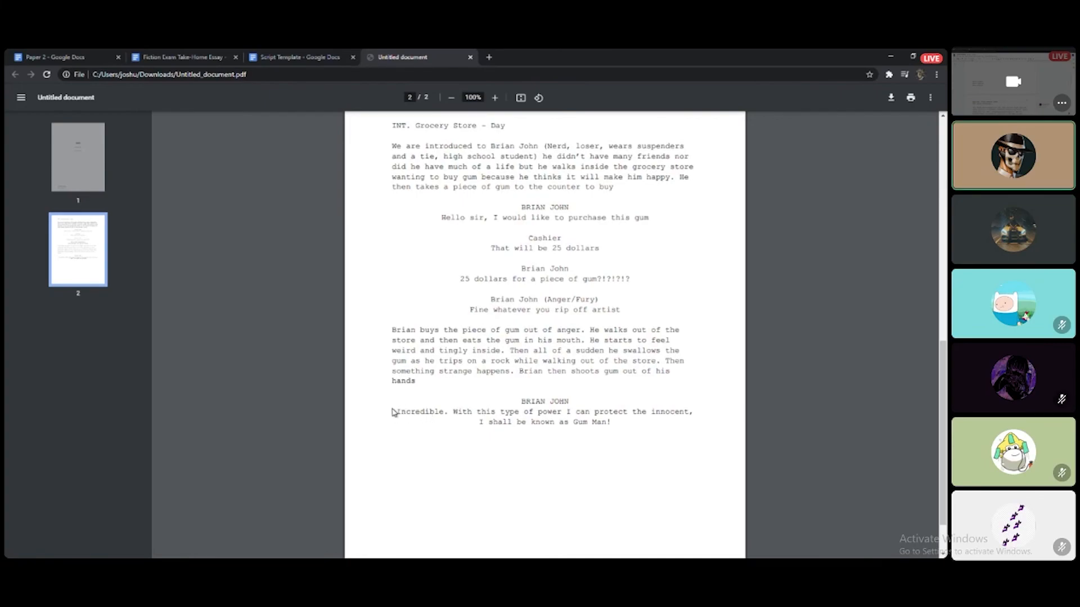
{"action": "left_click_drag", "start_coordinate": [397, 413], "coordinate": [611, 423]}
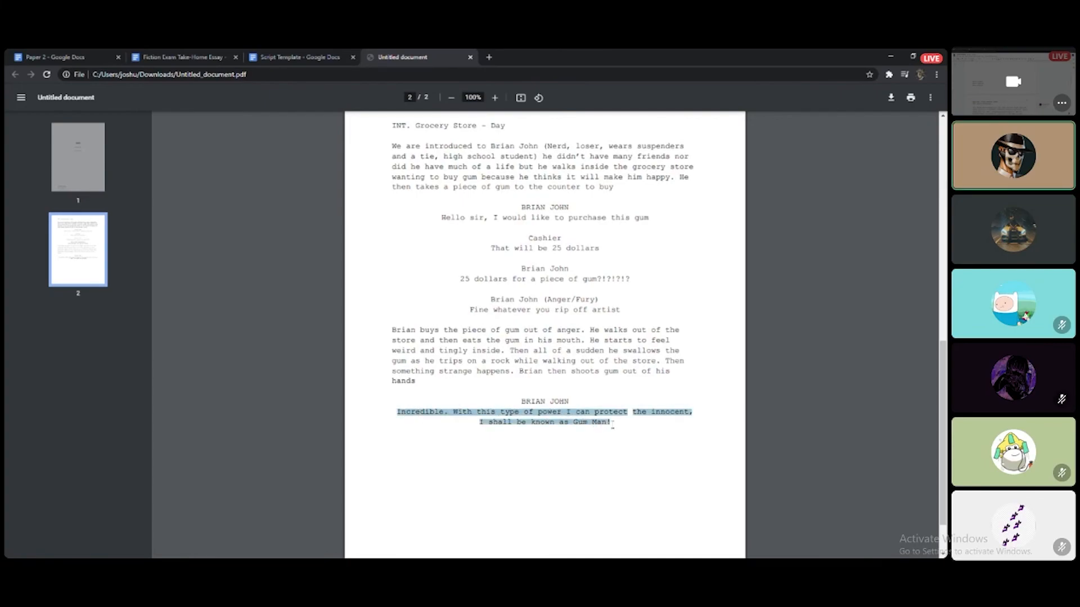
{"action": "left_click", "coordinate": [553, 422]}
{"action": "left_click_drag", "start_coordinate": [395, 413], "coordinate": [694, 412]}
{"action": "left_click", "coordinate": [607, 431]}
{"action": "left_click_drag", "start_coordinate": [471, 414], "coordinate": [602, 425]}
{"action": "left_click", "coordinate": [622, 434]}
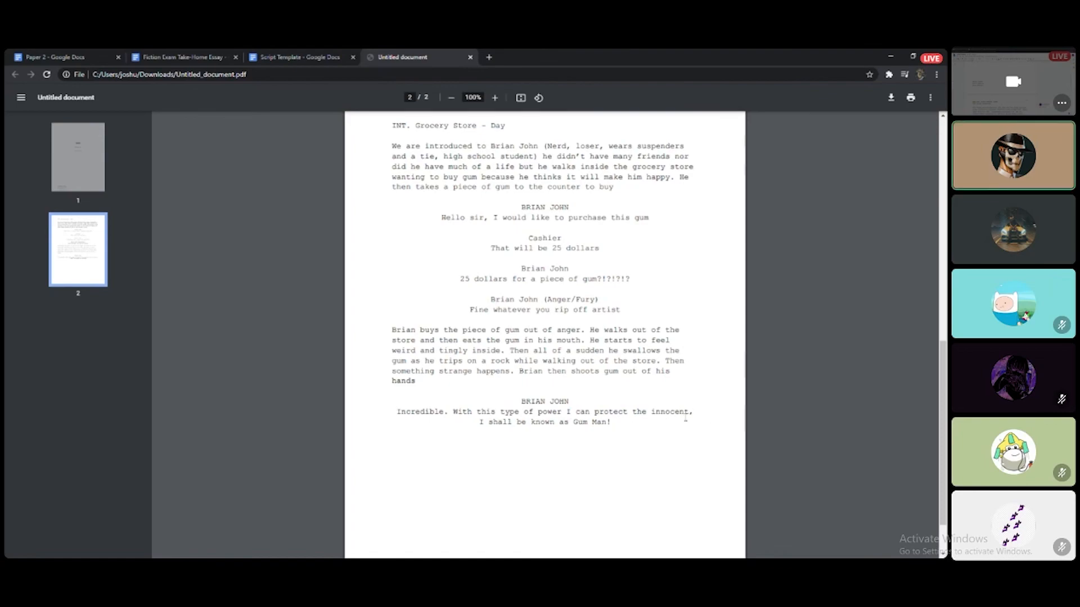
{"action": "left_click_drag", "start_coordinate": [659, 420], "coordinate": [623, 420]}
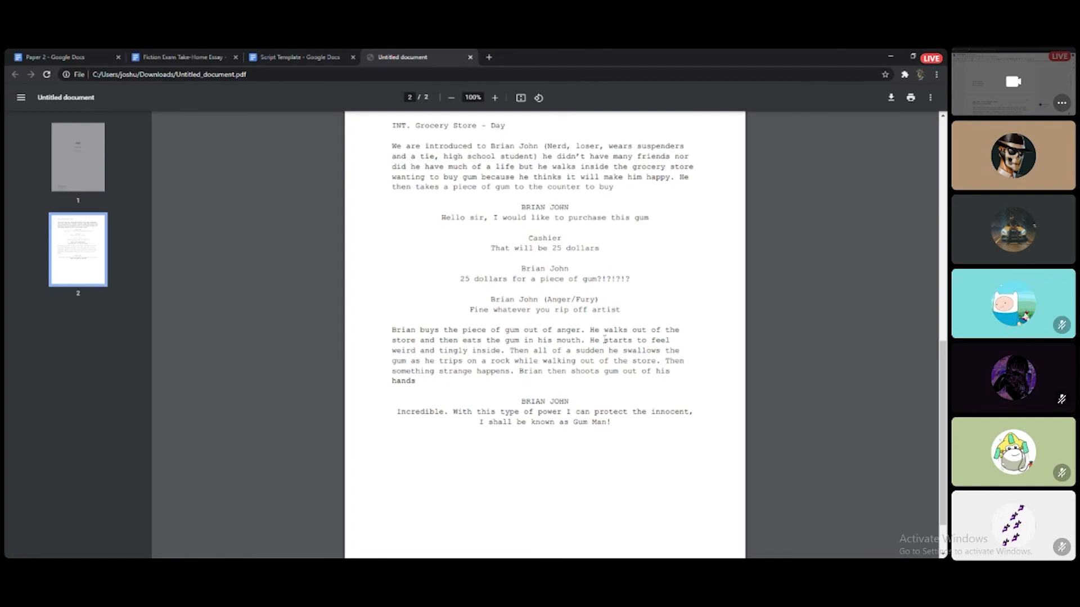
Highlight the character's name and the phrase "We are introduced to" in the PDF's opening action paragraph.
{"action": "scroll", "coordinate": [598, 341], "scroll_direction": "up", "scroll_amount": 1}
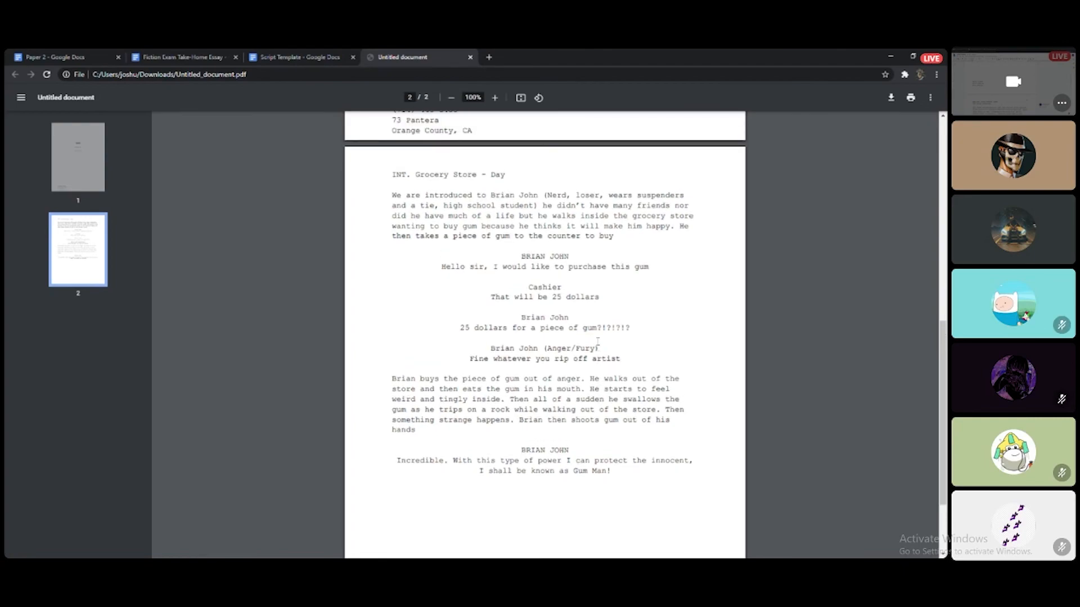
{"action": "left_click_drag", "start_coordinate": [491, 195], "coordinate": [543, 195]}
{"action": "left_click", "coordinate": [413, 218]}
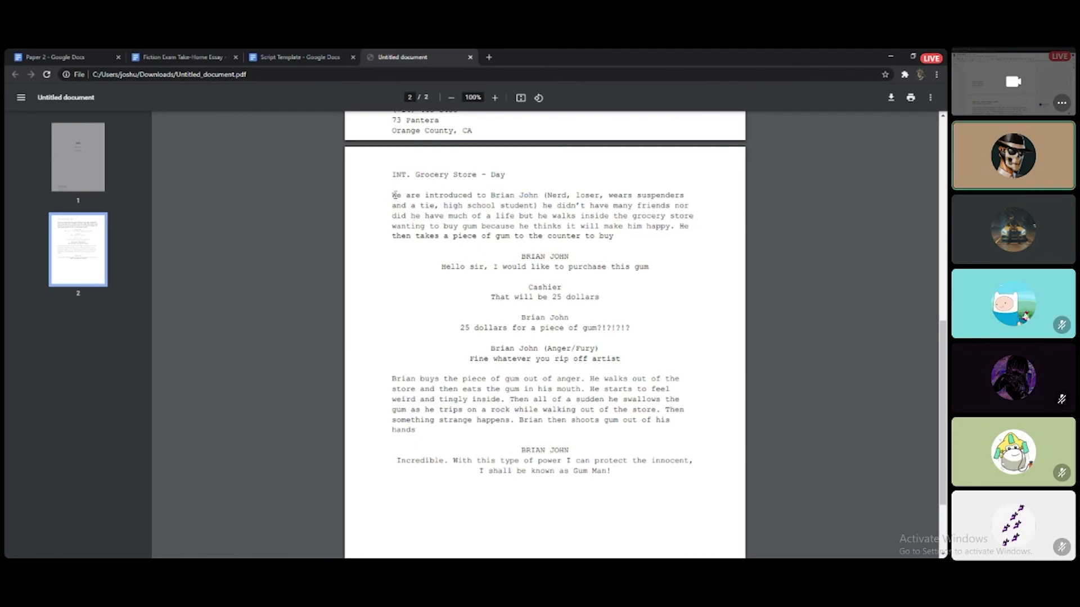
{"action": "left_click_drag", "start_coordinate": [393, 195], "coordinate": [483, 196]}
{"action": "left_click", "coordinate": [523, 243]}
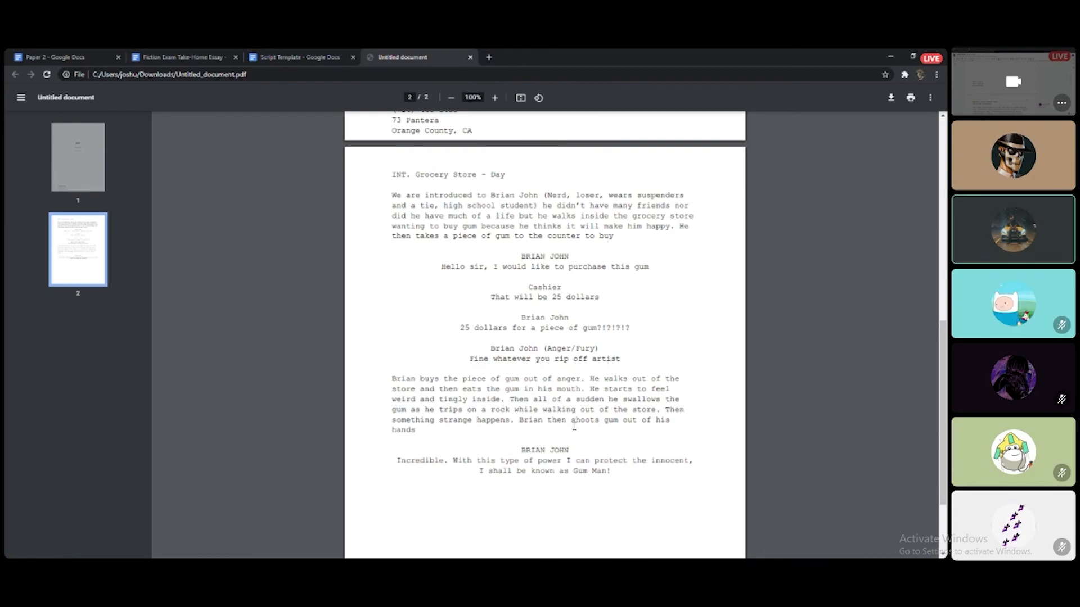
Review the whole sample script in the PDF, from its title page and contact block to the closing dialogue.
{"action": "scroll", "coordinate": [588, 406], "scroll_direction": "down", "scroll_amount": 2}
{"action": "scroll", "coordinate": [589, 406], "scroll_direction": "up", "scroll_amount": 5}
{"action": "scroll", "coordinate": [589, 406], "scroll_direction": "down", "scroll_amount": 4}
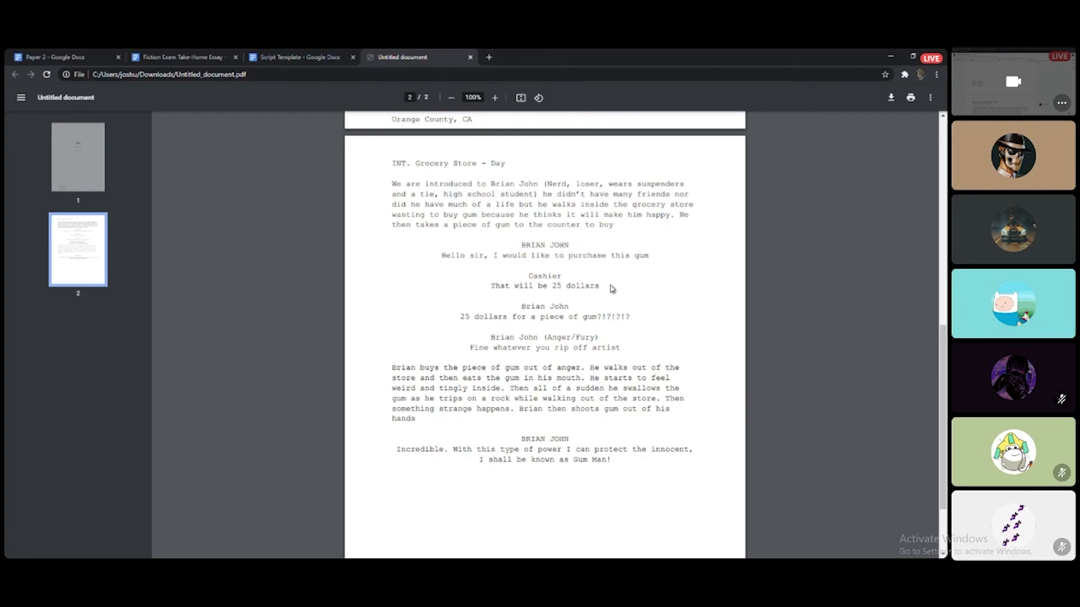
{"action": "scroll", "coordinate": [612, 289], "scroll_direction": "down", "scroll_amount": 2}
{"action": "scroll", "coordinate": [611, 289], "scroll_direction": "up", "scroll_amount": 2}
{"action": "scroll", "coordinate": [715, 273], "scroll_direction": "up", "scroll_amount": 2}
{"action": "scroll", "coordinate": [715, 272], "scroll_direction": "down", "scroll_amount": 2}
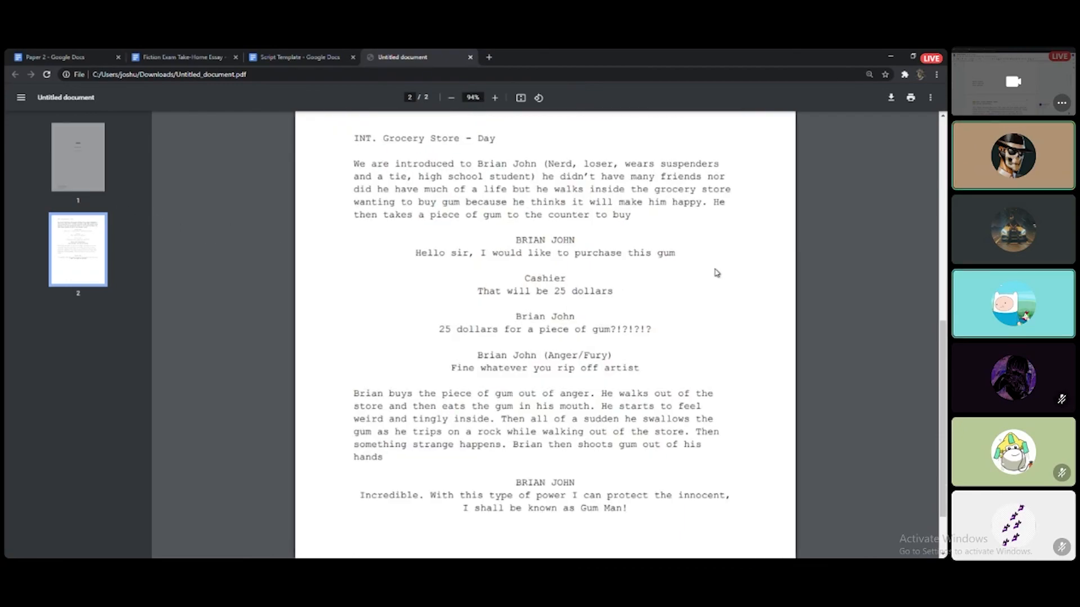
{"action": "scroll", "coordinate": [713, 273], "scroll_direction": "up", "scroll_amount": 7}
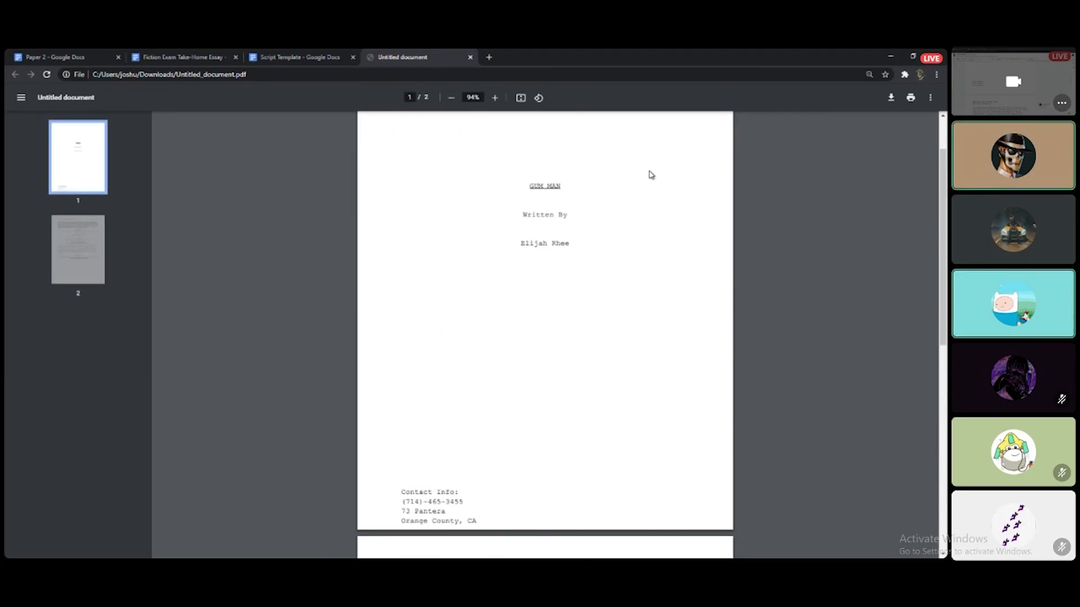
{"action": "scroll", "coordinate": [703, 321], "scroll_direction": "down", "scroll_amount": 4}
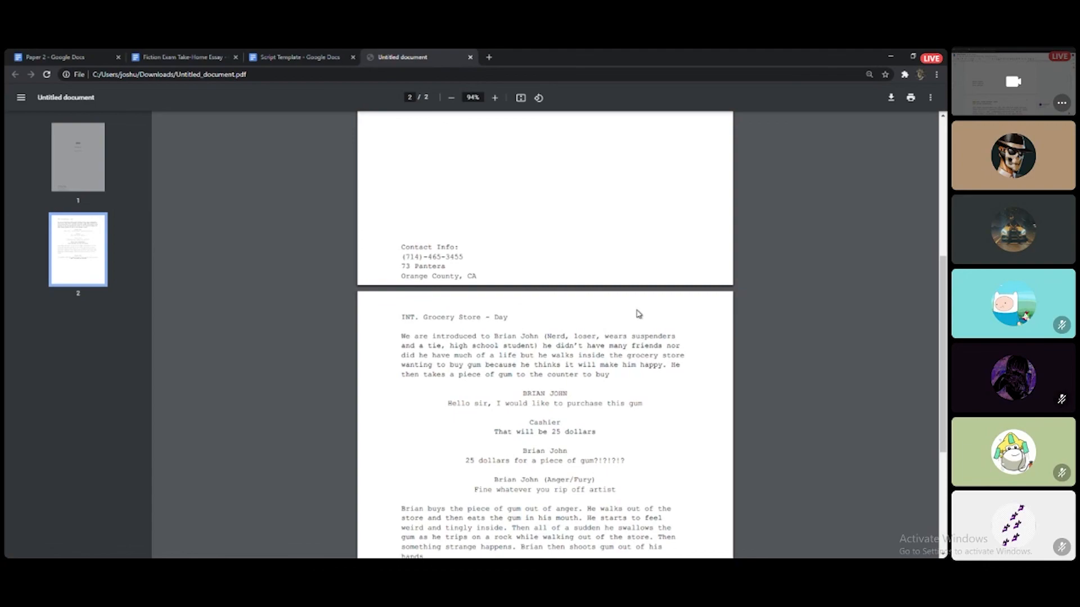
{"action": "scroll", "coordinate": [647, 309], "scroll_direction": "down", "scroll_amount": 1}
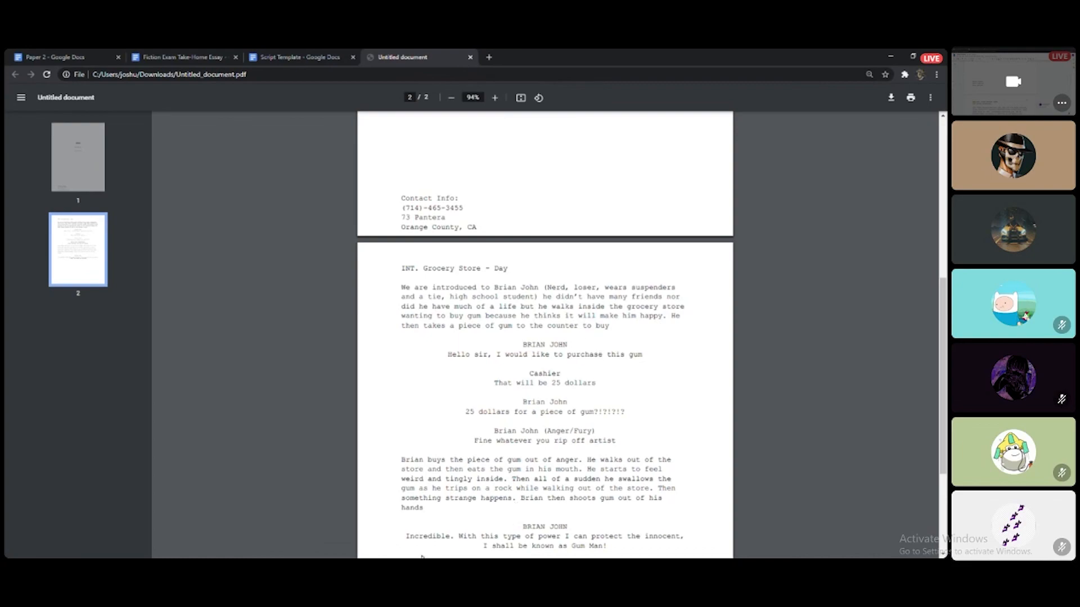
{"action": "scroll", "coordinate": [508, 485], "scroll_direction": "down", "scroll_amount": 1}
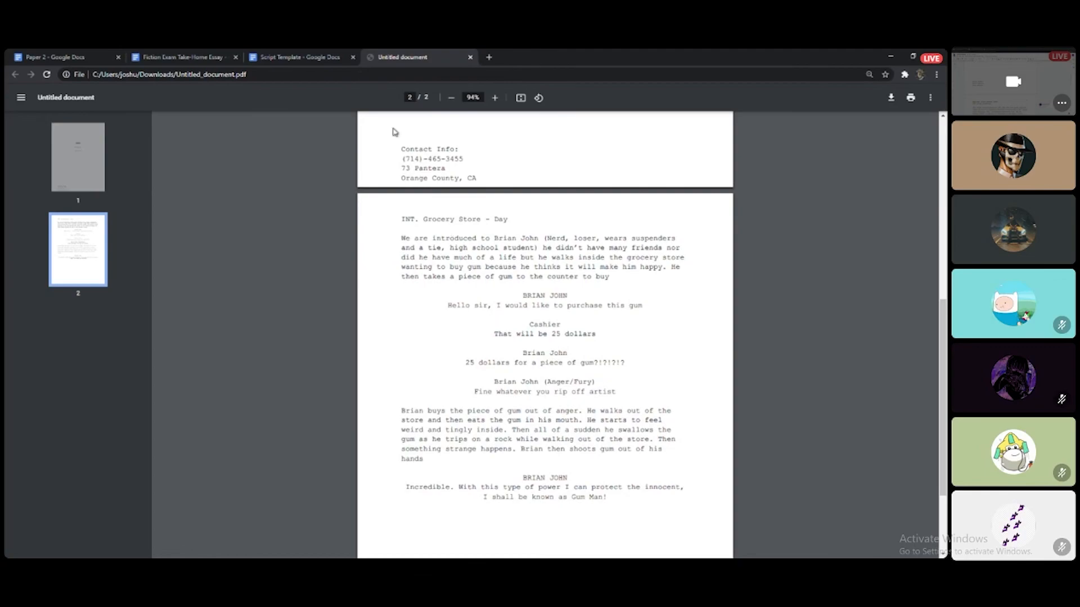
Return to the Script Template document, set its zoom to 100%, and review the sample scene's formatting.
{"action": "left_click", "coordinate": [304, 56]}
{"action": "left_click", "coordinate": [110, 128]}
{"action": "left_click", "coordinate": [114, 225]}
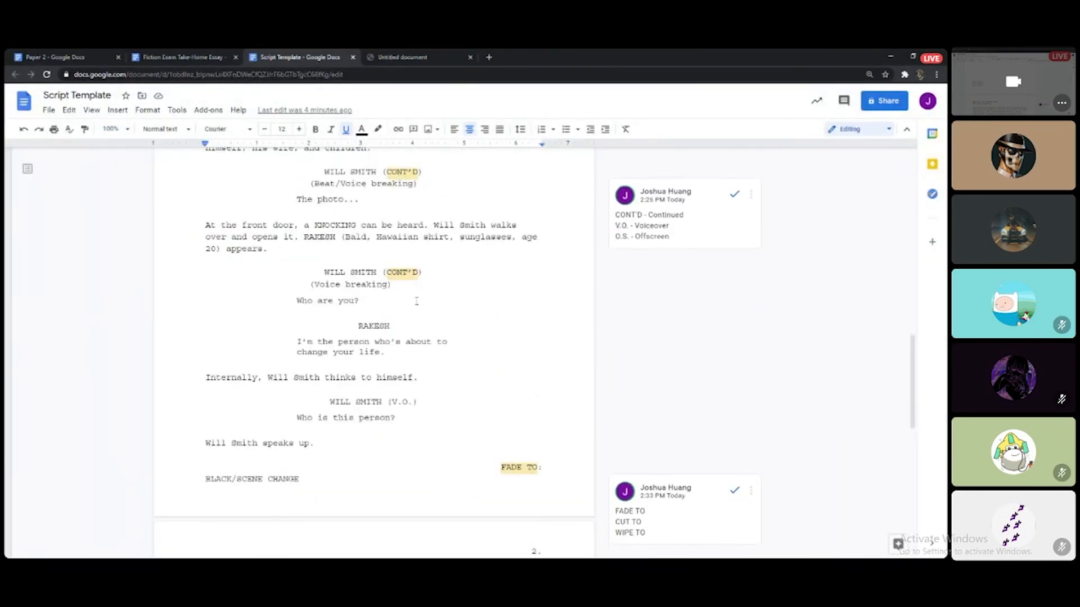
{"action": "scroll", "coordinate": [427, 316], "scroll_direction": "down", "scroll_amount": 2}
{"action": "scroll", "coordinate": [427, 316], "scroll_direction": "up", "scroll_amount": 6}
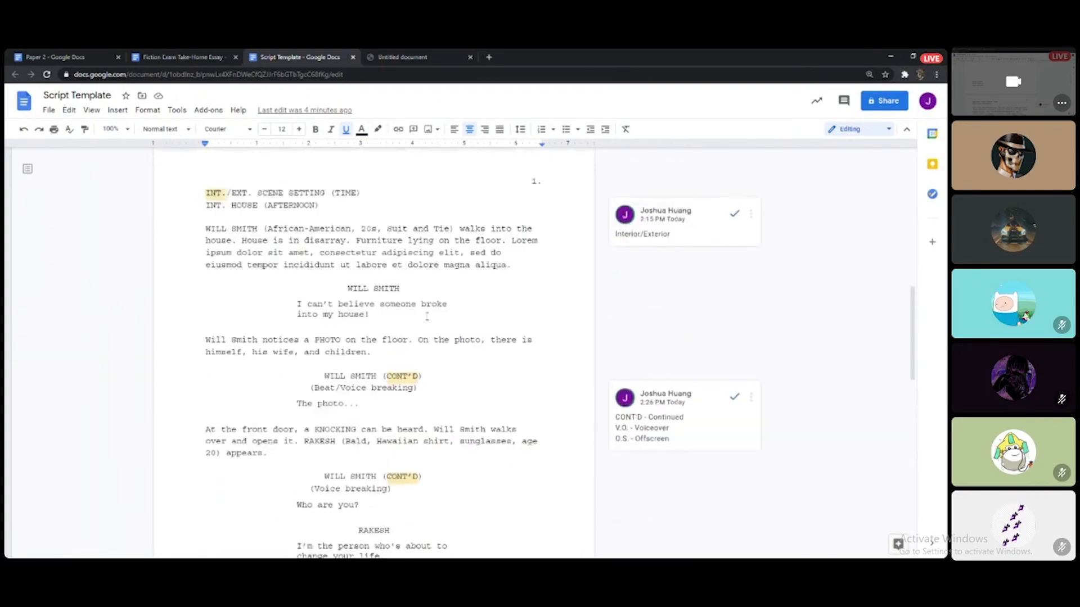